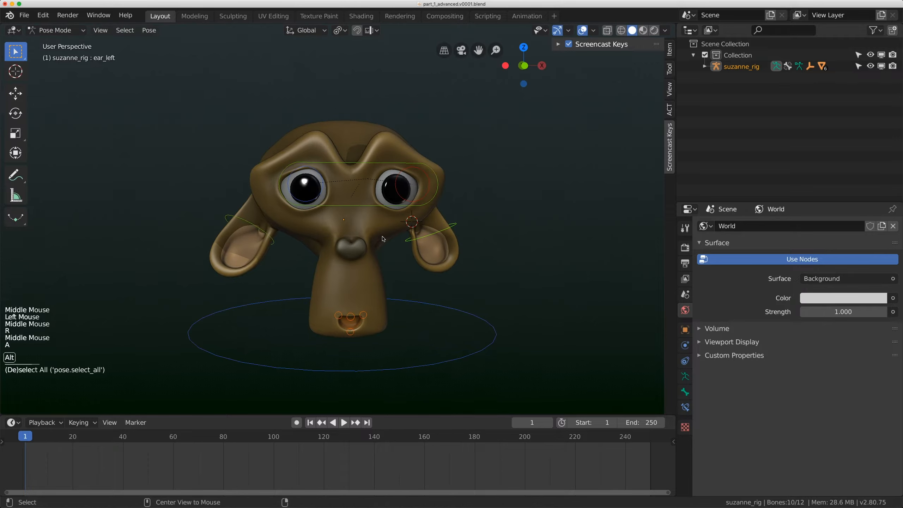
Move each of the mouth control bones to test how the mouth deforms
shift+middle_drag(382, 242, 386, 211)
scroll(386, 211, up, 1)
click(359, 299)
key(g)
click(358, 285)
click(344, 298)
key(g)
click(332, 291)
click(373, 296)
key(g)
click(380, 287)
click(361, 293)
key(g)
click(360, 291)
Clear the rotation and location of all pose bones to restore the rig's rest pose
key(a)
key(alt+r)
key(alt+g)
Try moving the eye control bone to test how the eyes follow it
scroll(361, 291, down, 1)
middle_drag(361, 291, 473, 98)
click(411, 142)
key(g)
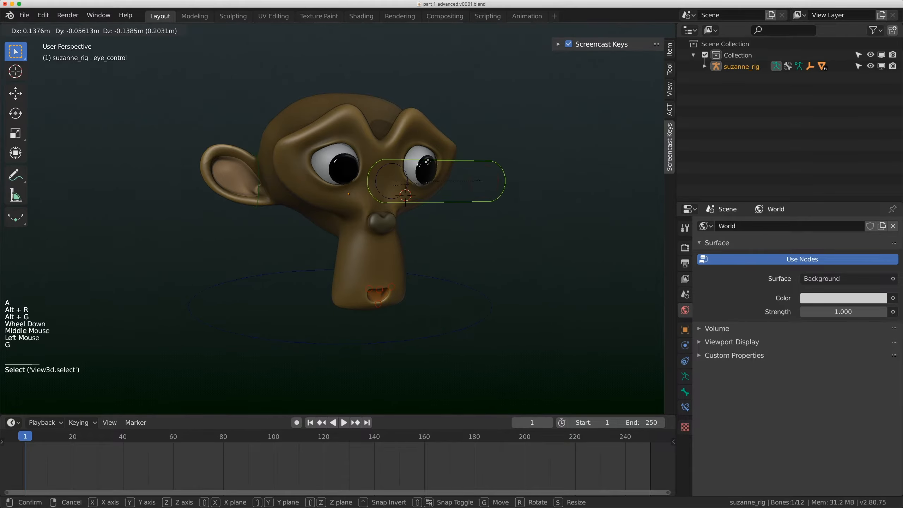
right_click(447, 130)
scroll(427, 235, down, 1)
middle_drag(427, 235, 351, 189)
scroll(352, 189, down, 1)
Switch the rig to Object Mode and display the scene from the right viewpoint
key(ctrl+Tab)
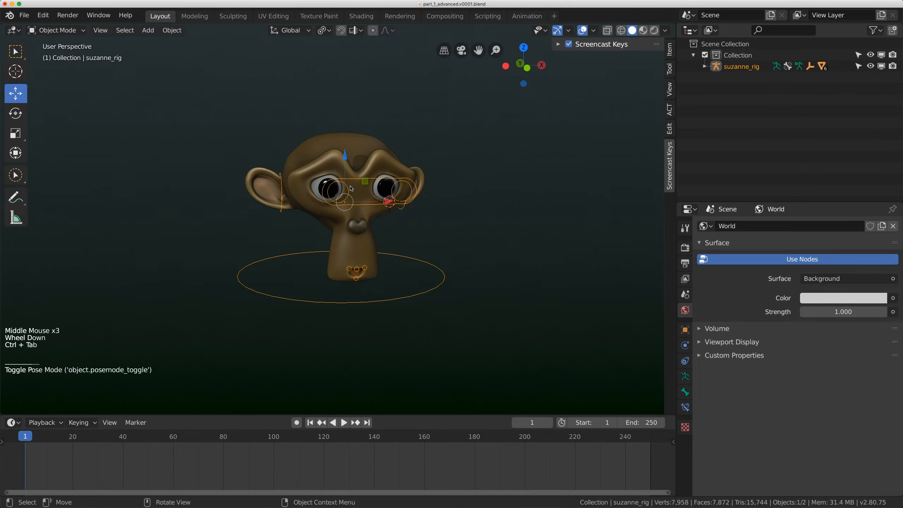
middle_drag(439, 192, 391, 192)
click(172, 30)
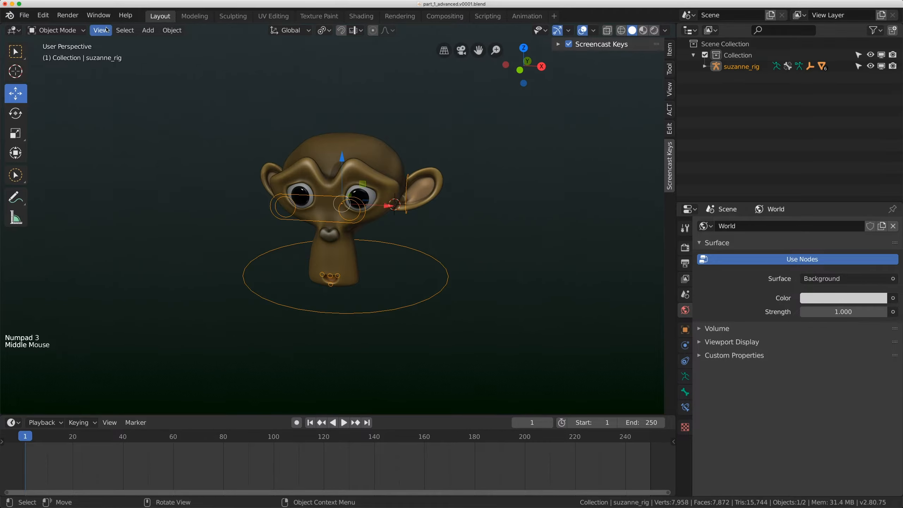
click(104, 28)
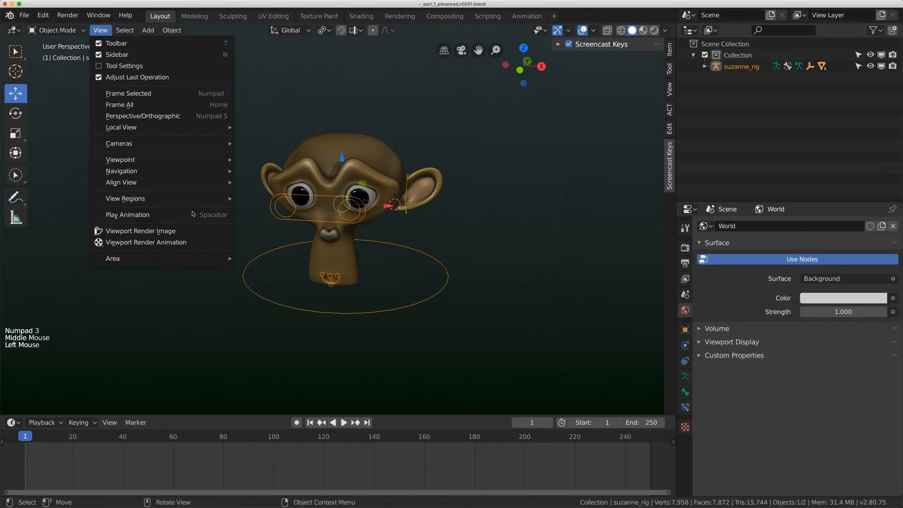
mouse_move(165, 162)
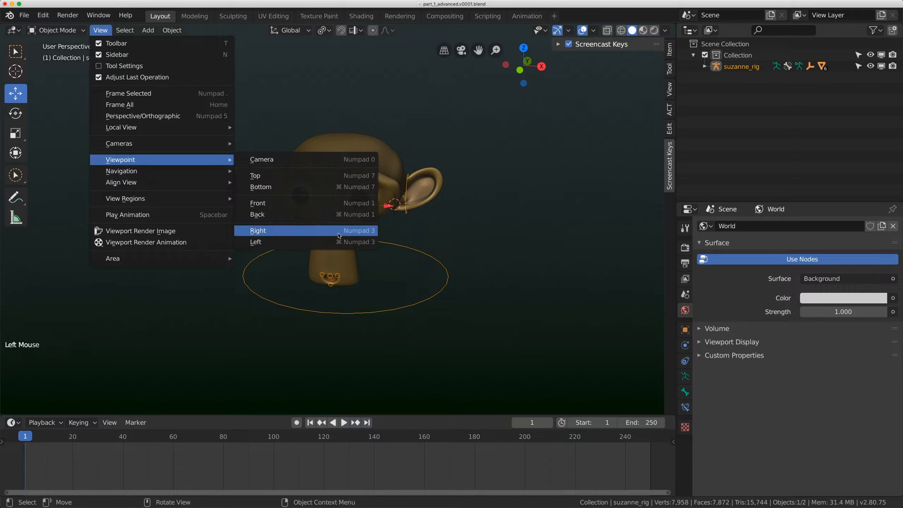
click(258, 230)
Add a lattice and move it in the side view so it surrounds the monkey's snout
click(148, 30)
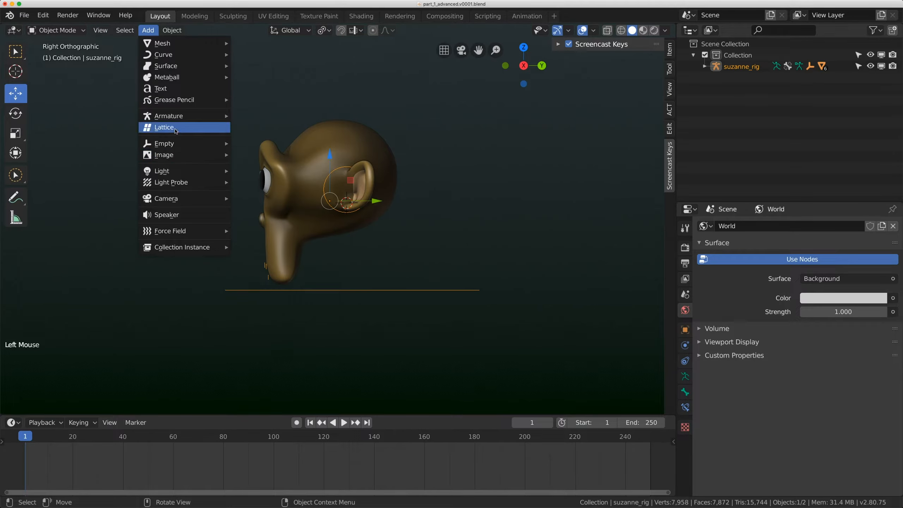
click(167, 127)
drag(400, 200, 343, 200)
drag(289, 159, 290, 191)
drag(336, 237, 338, 237)
drag(291, 194, 291, 209)
Scale the snout lattice to about 0.913 in X, 0.769 in Y and 1.186 in Z
click(15, 133)
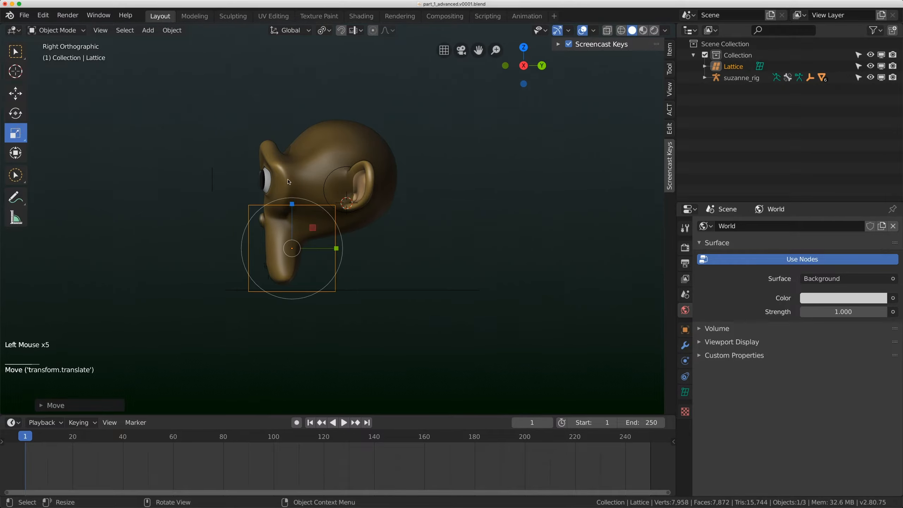
drag(292, 205, 291, 196)
drag(337, 248, 329, 248)
drag(291, 207, 292, 204)
drag(334, 243, 340, 250)
Shift the snout lattice slightly forward and rotate it about -12.7° around X to follow the snout
click(15, 94)
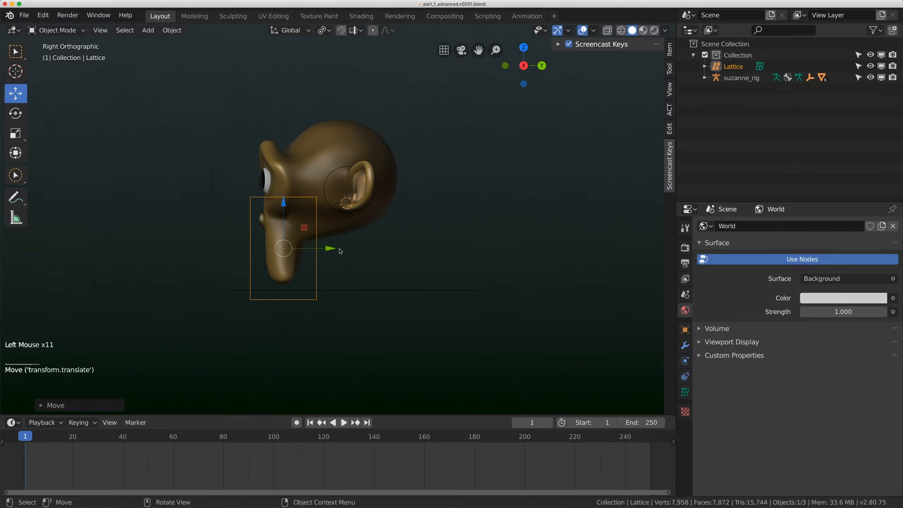
click(25, 113)
drag(291, 209, 301, 212)
Centre the snout lattice on the head by setting its X location to 0 m
click(505, 64)
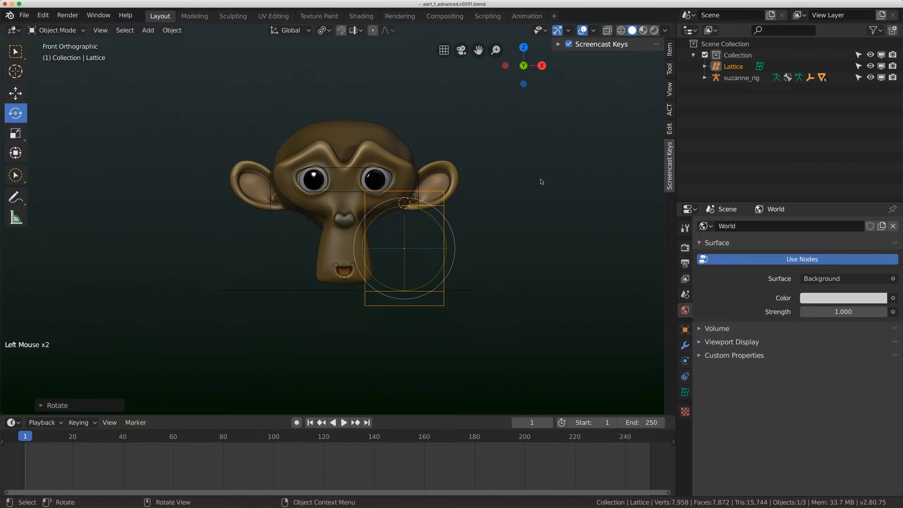
click(671, 49)
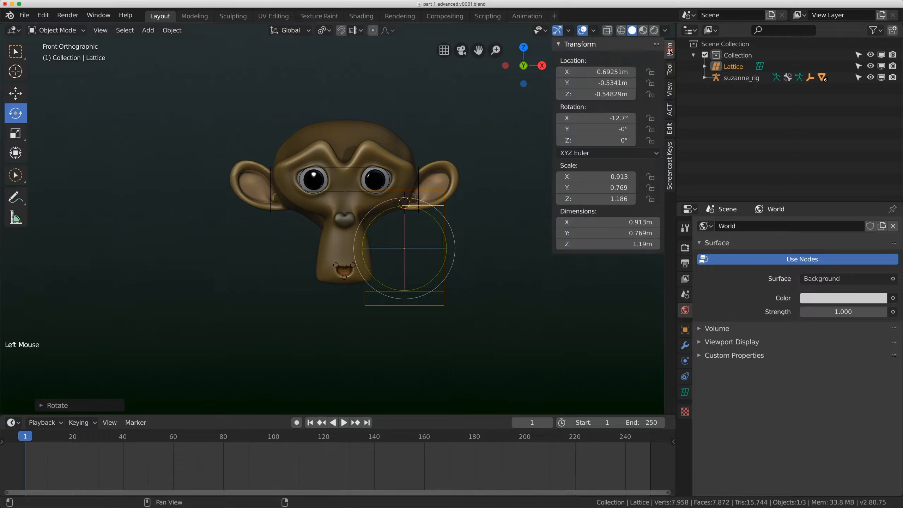
double_click(599, 72)
text(0)
key(Return)
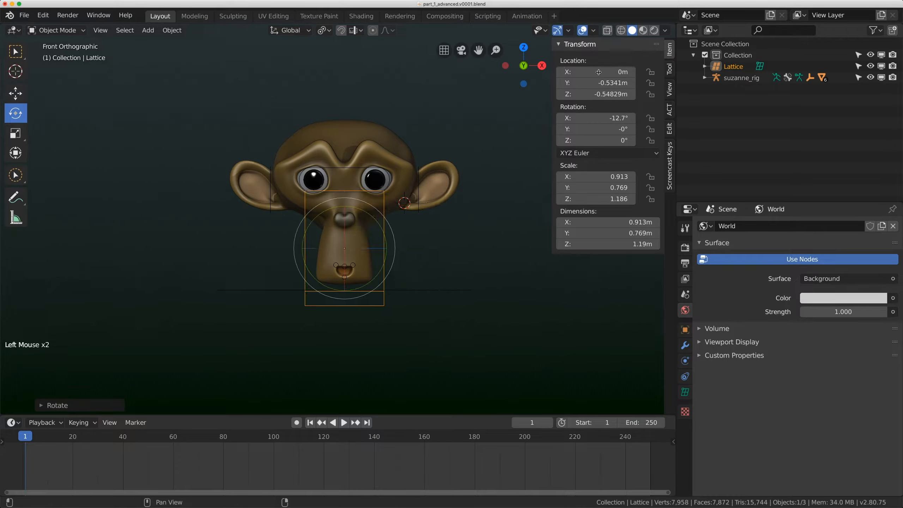
Compare the snout lattice's fit around the muzzle in the front and right views
click(452, 248)
scroll(464, 248, up, 2)
shift+middle_drag(463, 248, 410, 261)
click(396, 249)
scroll(395, 249, down, 2)
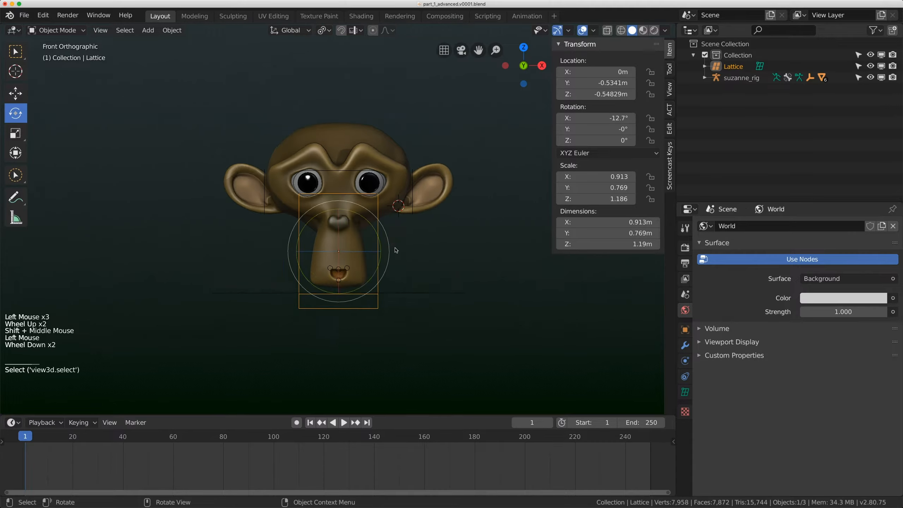
scroll(395, 248, up, 1)
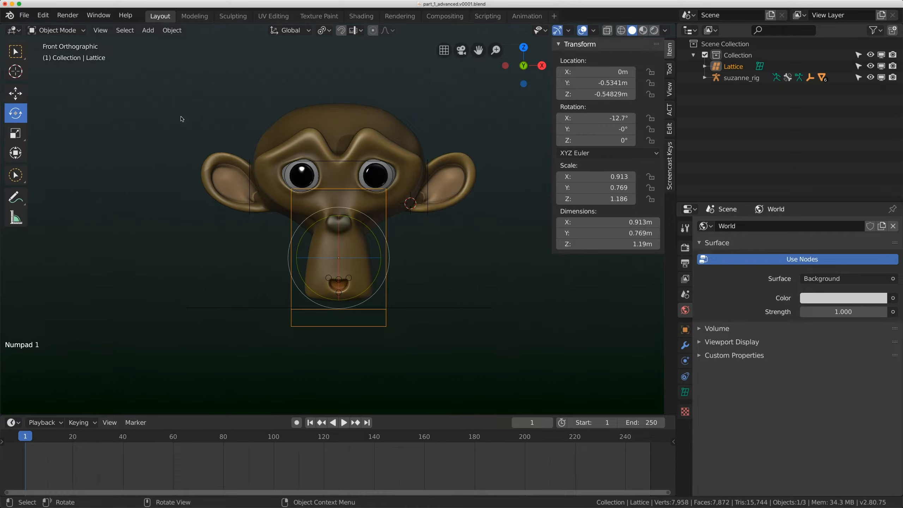
key(KP_3)
key(KP_1)
key(KP_3)
key(KP_1)
key(KP_3)
key(KP_1)
key(KP_3)
key(KP_1)
key(KP_3)
key(KP_1)
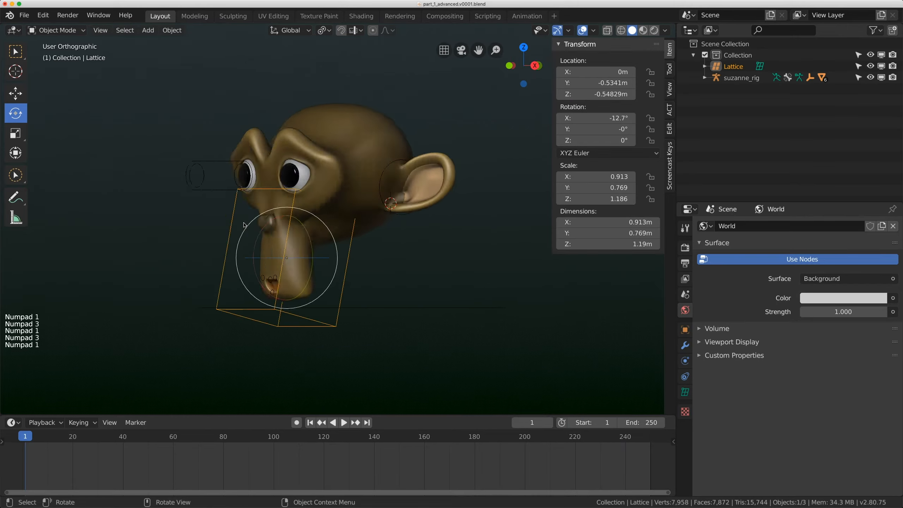
key(KP_3)
key(KP_1)
key(KP_3)
key(KP_1)
key(KP_3)
key(KP_1)
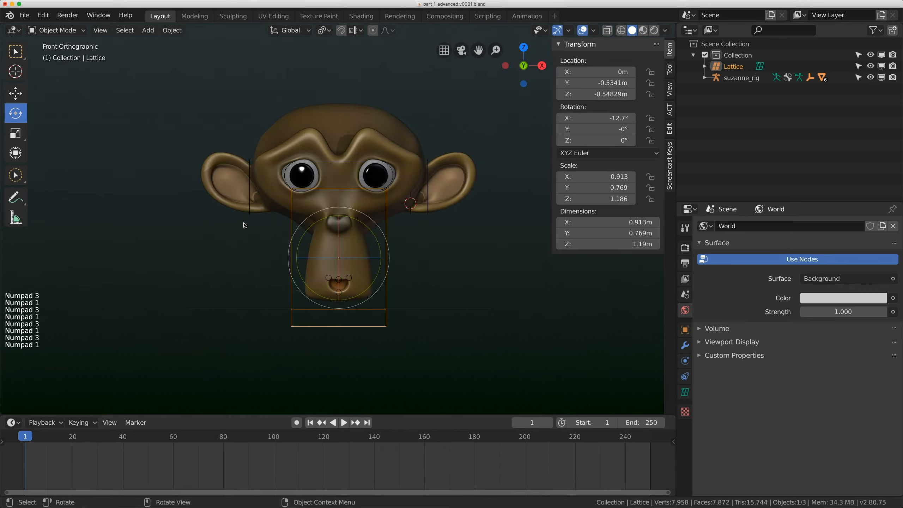
Add a second lattice and move it over the upper face in right view, to about Y -0.375 m and Z 0.341 m
click(100, 30)
key(KP_3)
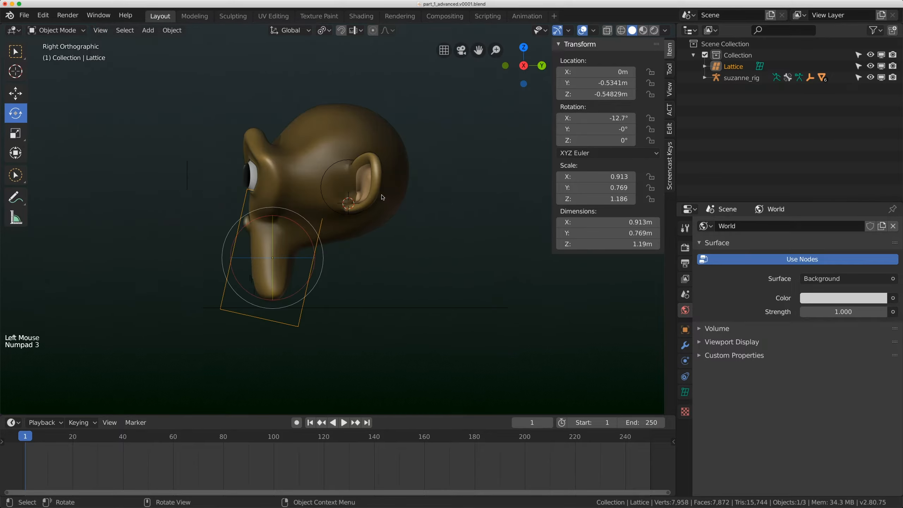
click(147, 30)
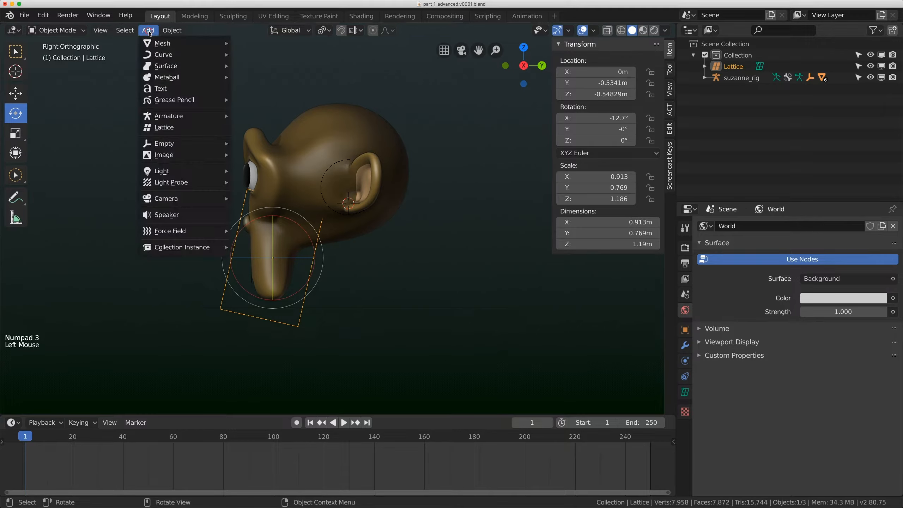
click(180, 127)
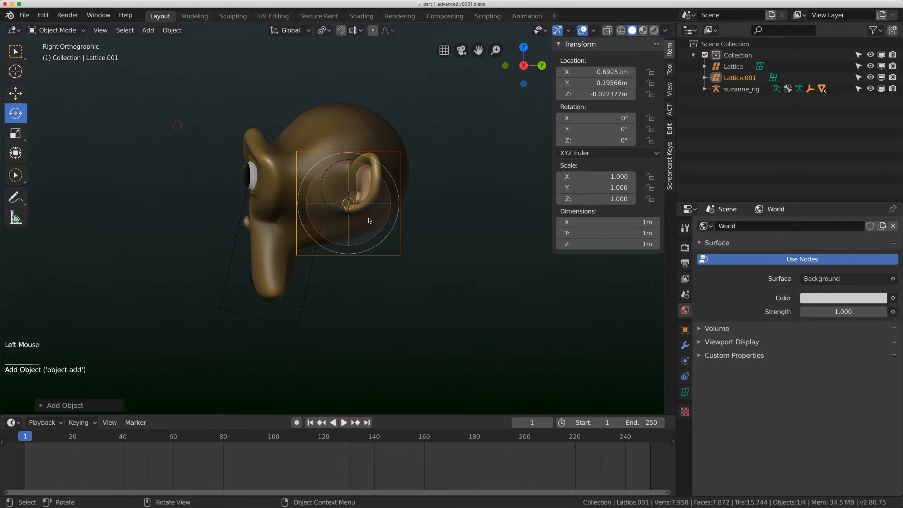
key(g)
key(g)
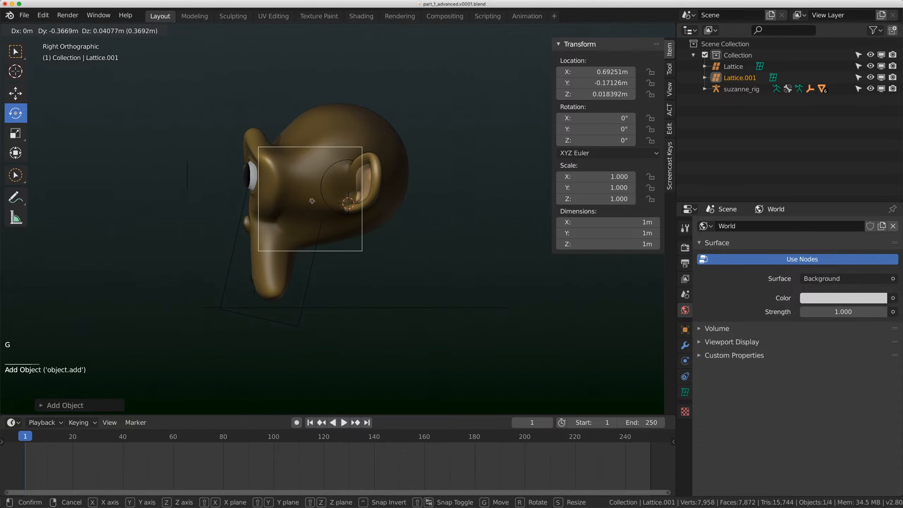
click(326, 172)
key(g)
click(364, 137)
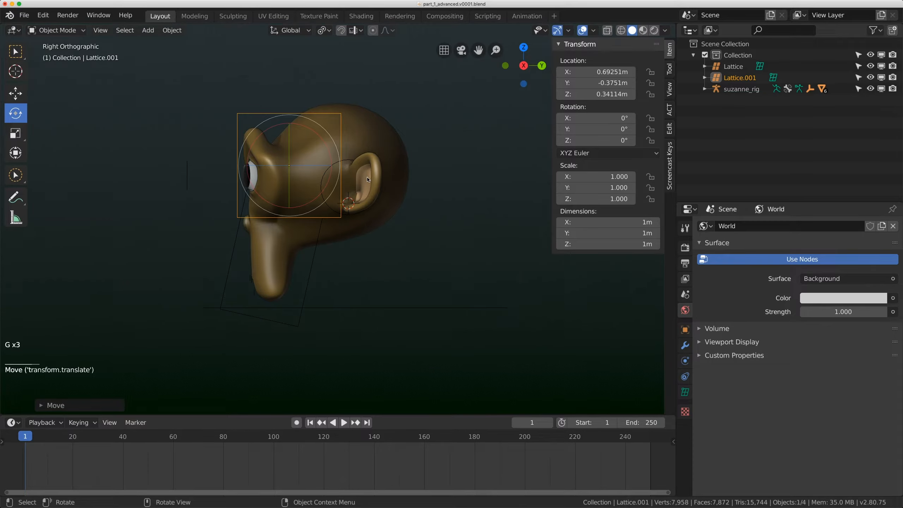
Scale the second lattice to about 1.808 in Y and 1.398 in Z, and reposition it to enclose the head in side view
click(15, 133)
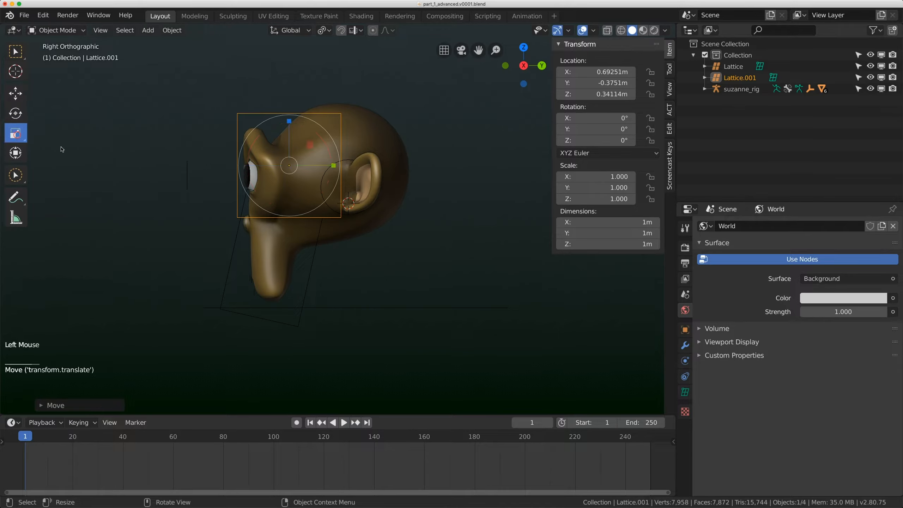
drag(338, 165, 377, 168)
key(w)
click(16, 94)
click(20, 131)
mouse_move(324, 121)
mouse_down()
mouse_move(324, 107)
mouse_move(326, 127)
mouse_up()
click(24, 94)
Centre the head lattice by setting its X location to 0 m
key(KP_1)
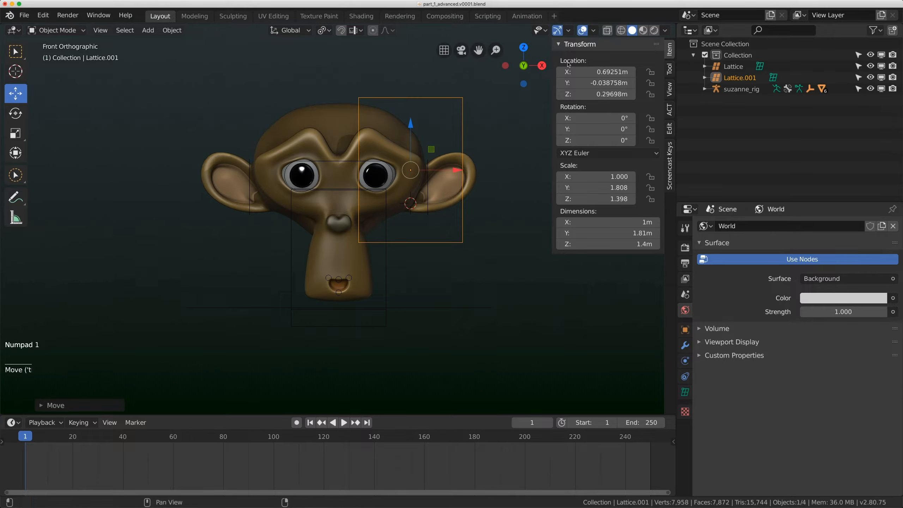
click(591, 71)
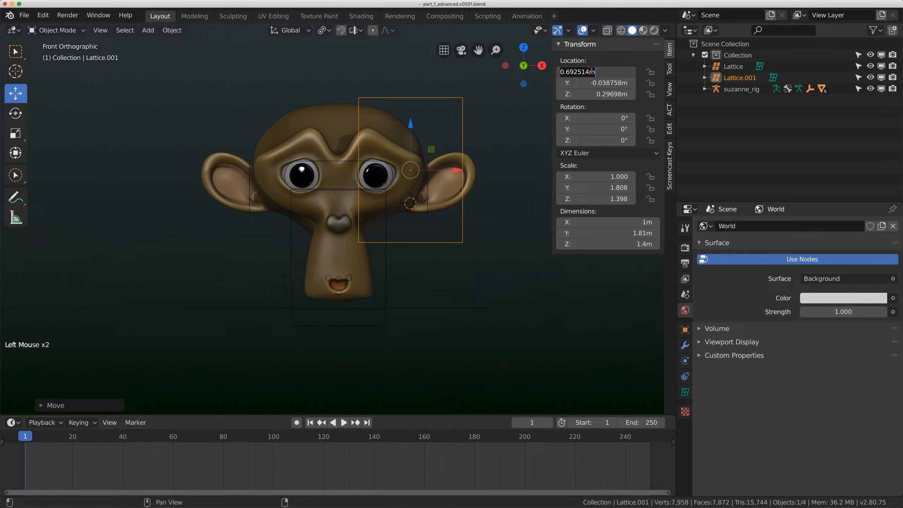
text(0)
key(Return)
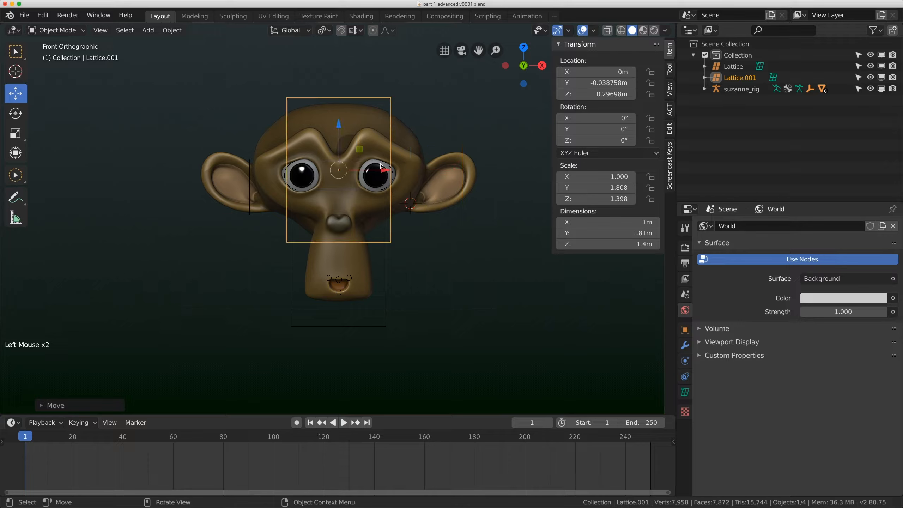
Widen the head lattice to about 2.851 in X so it encloses both ears
click(16, 117)
click(16, 131)
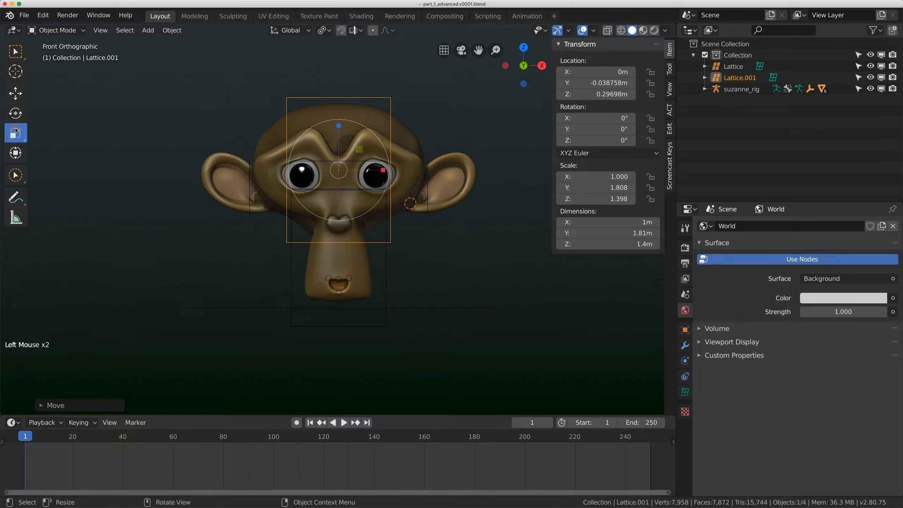
drag(382, 174, 463, 178)
scroll(463, 178, down, 3)
middle_drag(463, 178, 395, 190)
scroll(391, 214, up, 1)
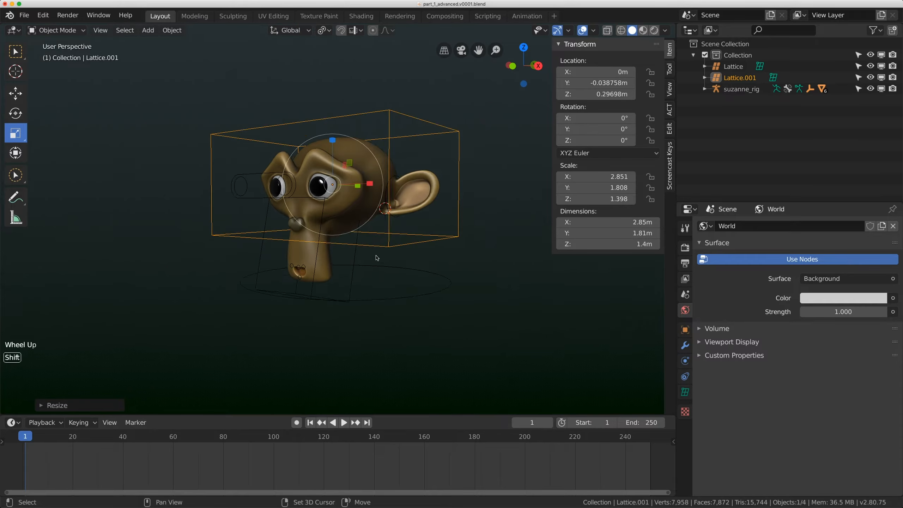
Select both lattices together with suzanne_rig and isolate them in Local View
shift+middle_drag(387, 235, 373, 224)
scroll(373, 224, up, 1)
click(372, 226)
key(shift)
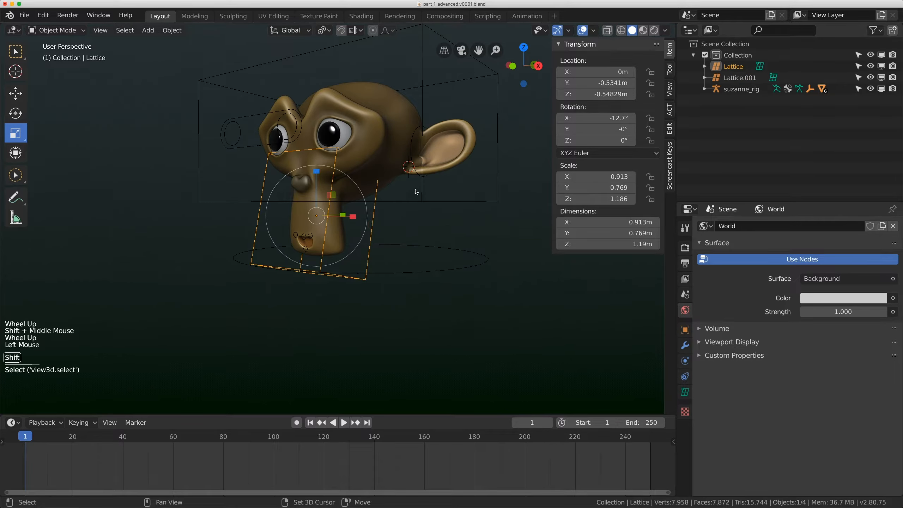
shift+click(428, 203)
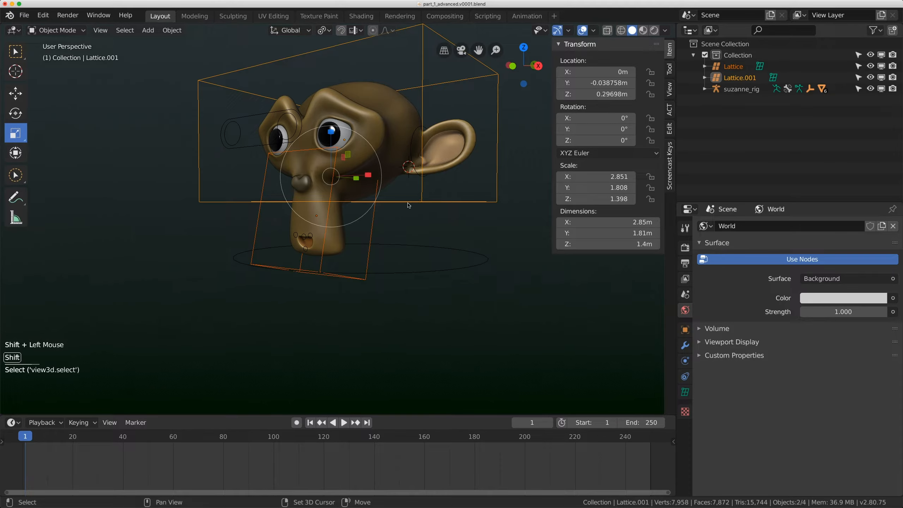
shift+click(431, 248)
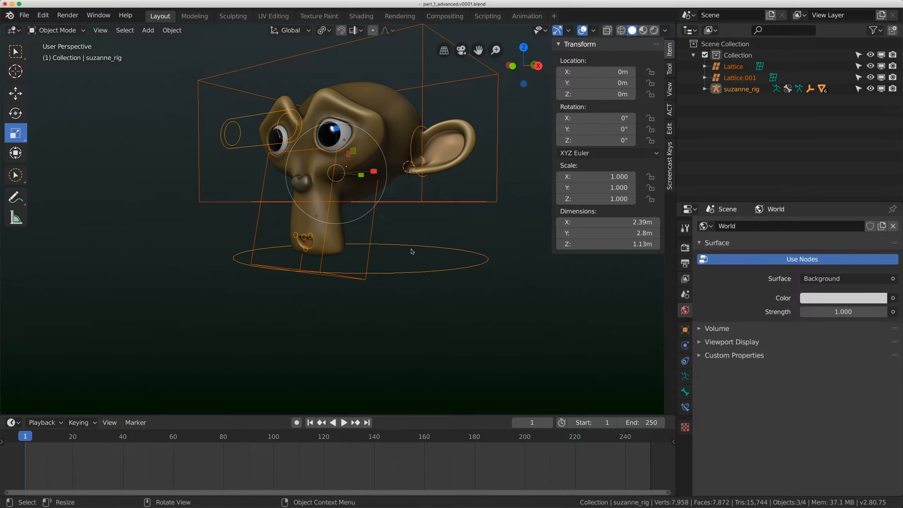
click(101, 31)
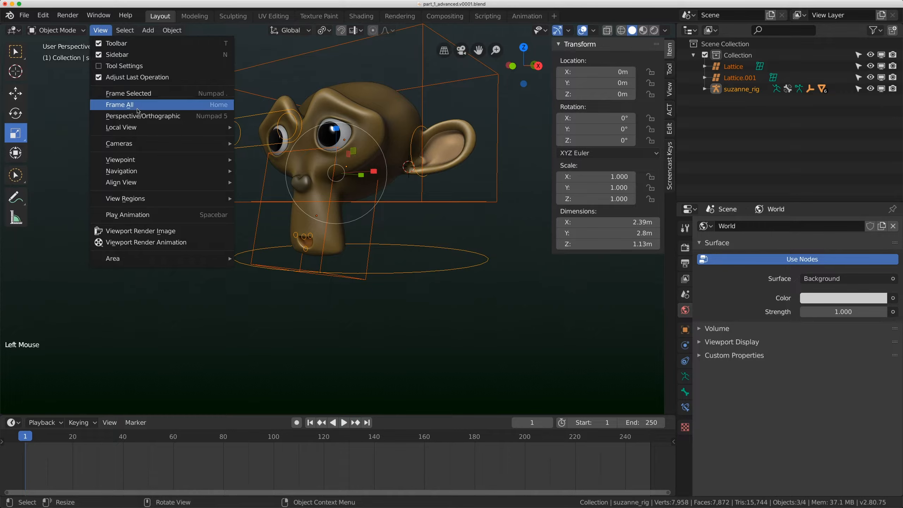
mouse_move(143, 127)
click(250, 128)
Select only the suzanne_rig armature in the isolated right view
middle_drag(259, 132, 298, 140)
scroll(293, 139, down, 1)
shift+middle_drag(427, 247, 427, 209)
mouse_move(427, 209)
middle_down()
mouse_move(373, 228)
mouse_move(423, 226)
middle_up()
click(372, 229)
key(KP_3)
scroll(423, 225, up, 2)
click(417, 162)
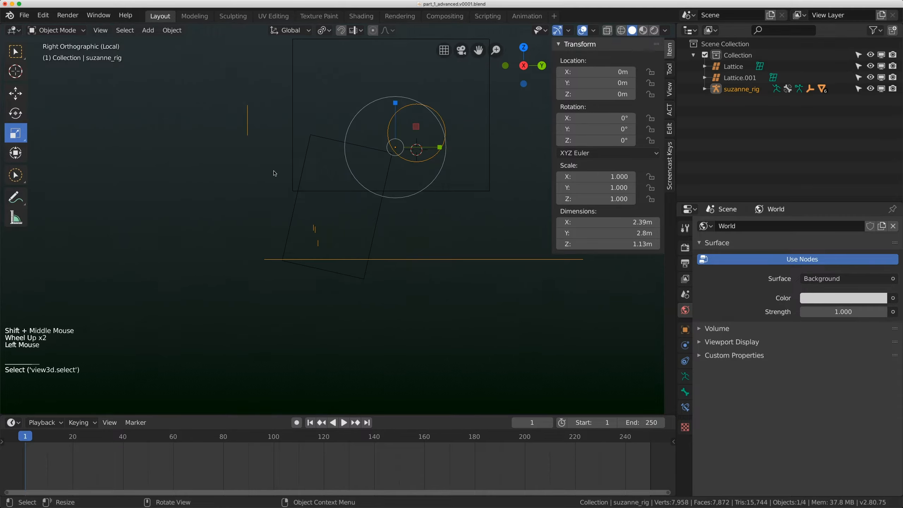
Reset the 3D cursor to the world origin and return to the right view around the rig and lattices
scroll(295, 172, down, 2)
middle_drag(295, 172, 321, 178)
scroll(336, 190, up, 1)
key(shift+c)
middle_drag(320, 177, 358, 180)
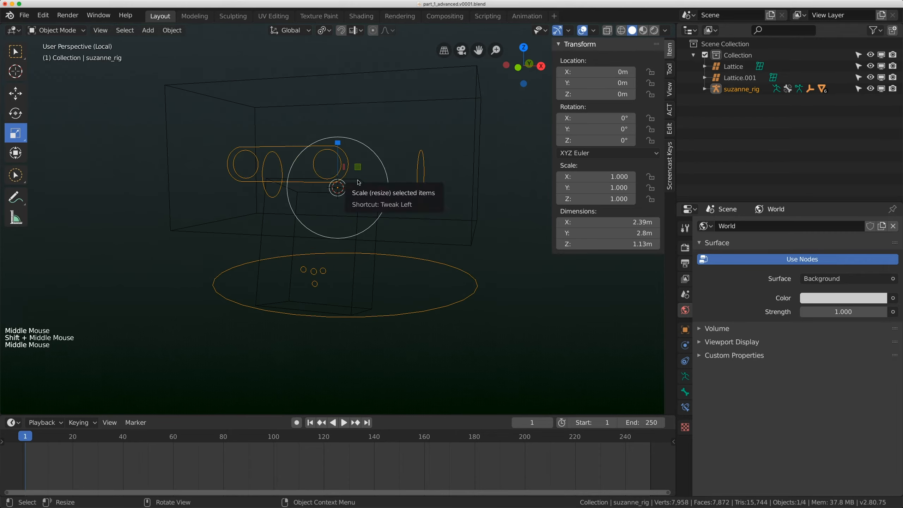
key(KP_3)
shift+middle_drag(359, 182, 313, 248)
scroll(329, 240, up, 1)
scroll(313, 248, up, 1)
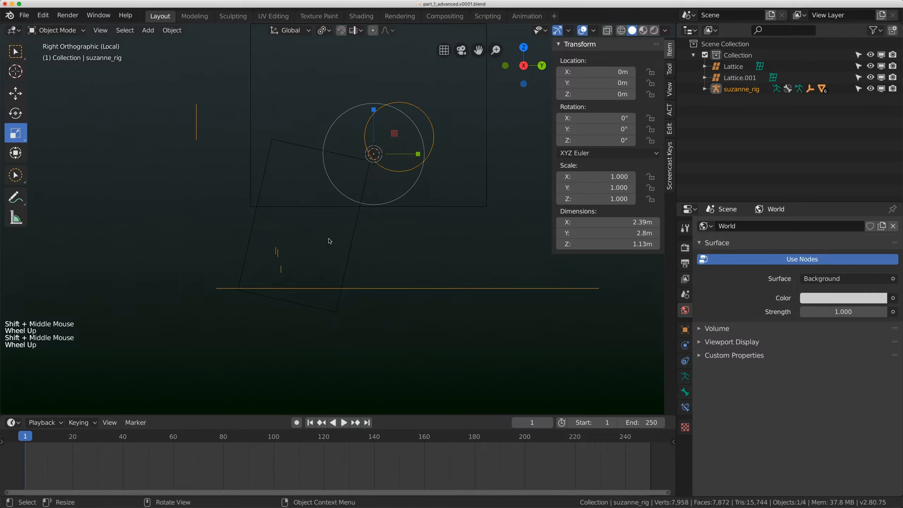
Enter Edit Mode on suzanne_rig and add a new bone with its head at about Y -0.374 m and Z 0.0374 m
click(55, 31)
click(56, 56)
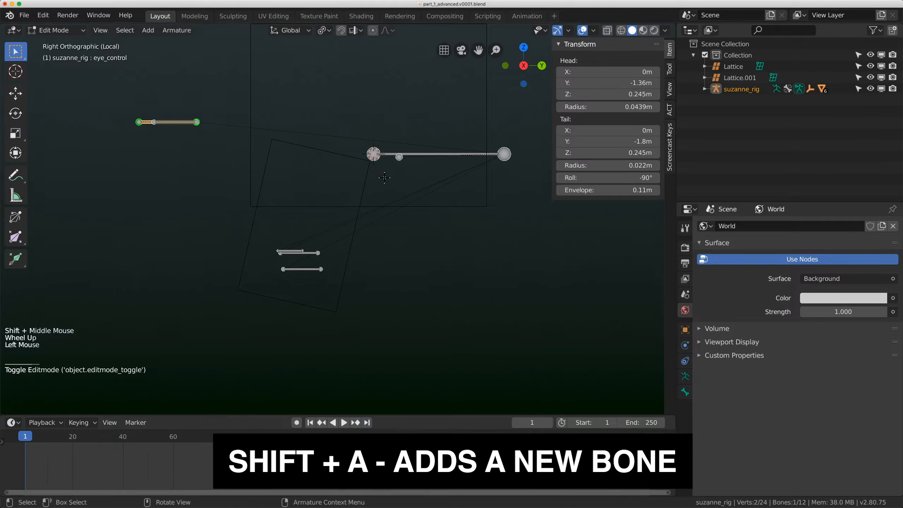
key(shift+a)
scroll(343, 151, down, 3)
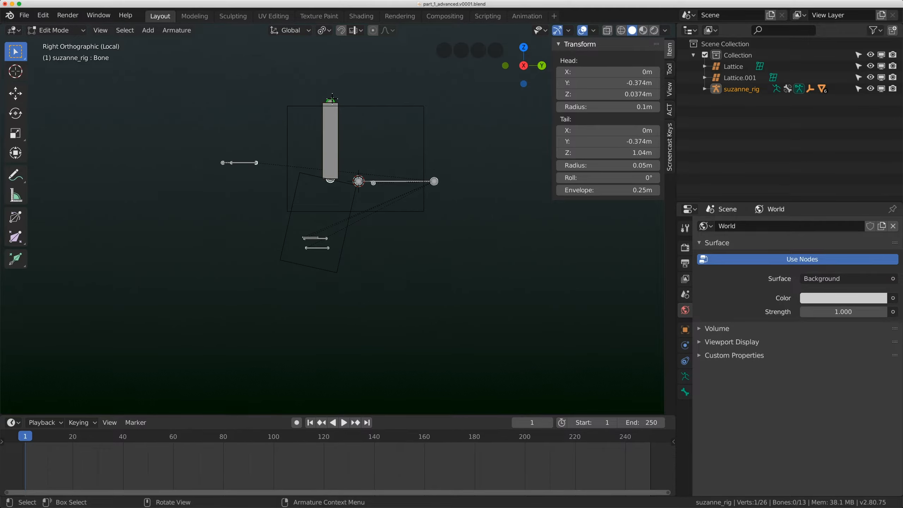
Fit the new bone along the tilted lattice, head at about Y -0.36 m, Z 0.028 m, tail at about Y -0.642 m, Z -1.12 m
key(g)
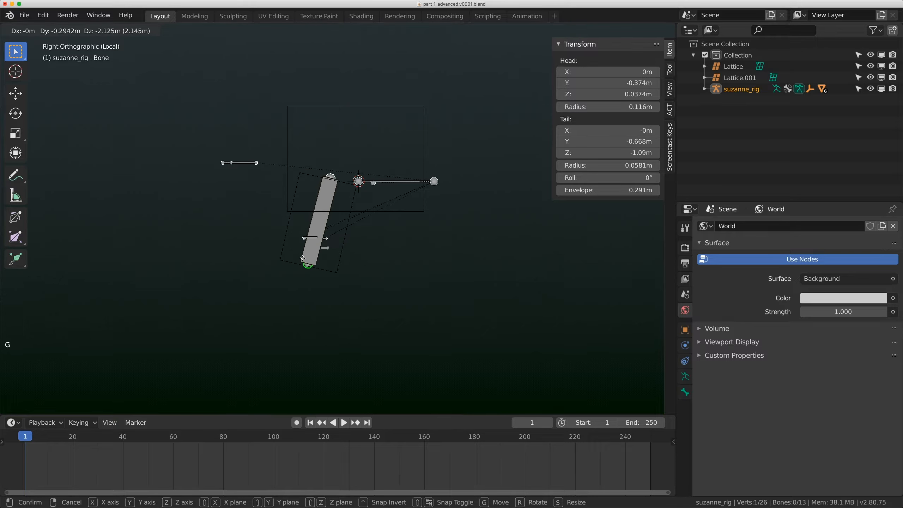
click(304, 259)
shift+middle_drag(304, 259, 318, 227)
scroll(319, 227, up, 3)
key(g)
click(323, 255)
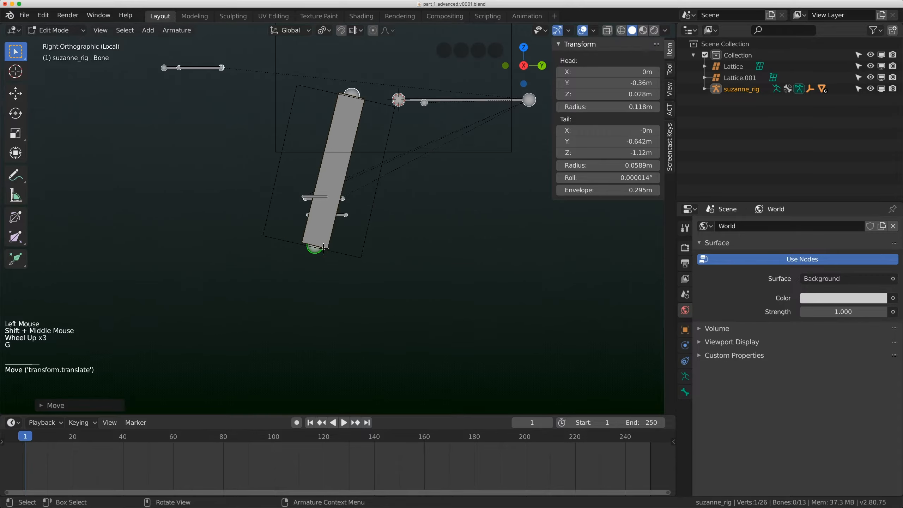
Extrude a short second bone from the new bone's tail and align it with the first, ending at about Y -0.733 m, Z -1.48 m
key(e)
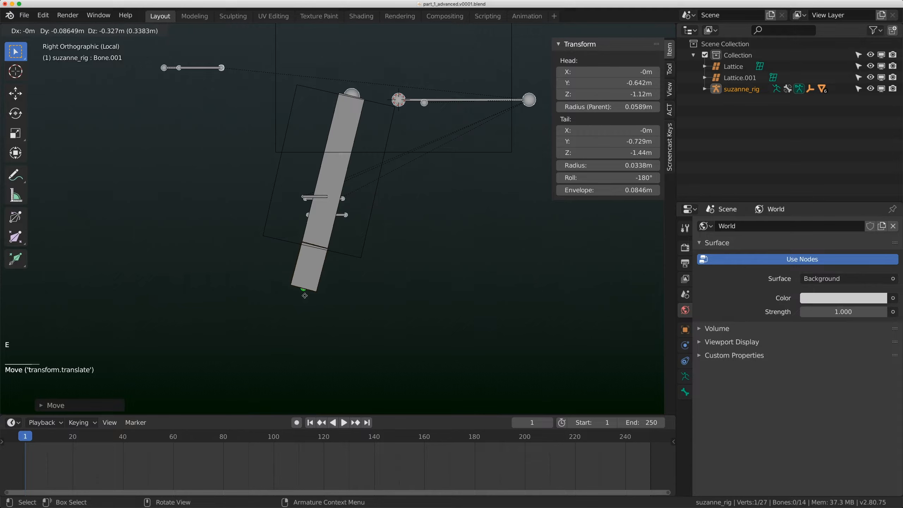
click(148, 266)
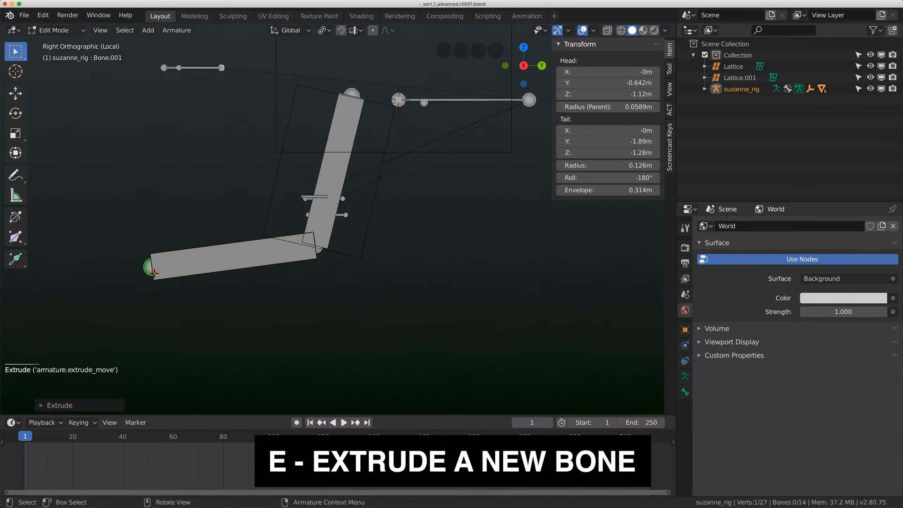
click(228, 256)
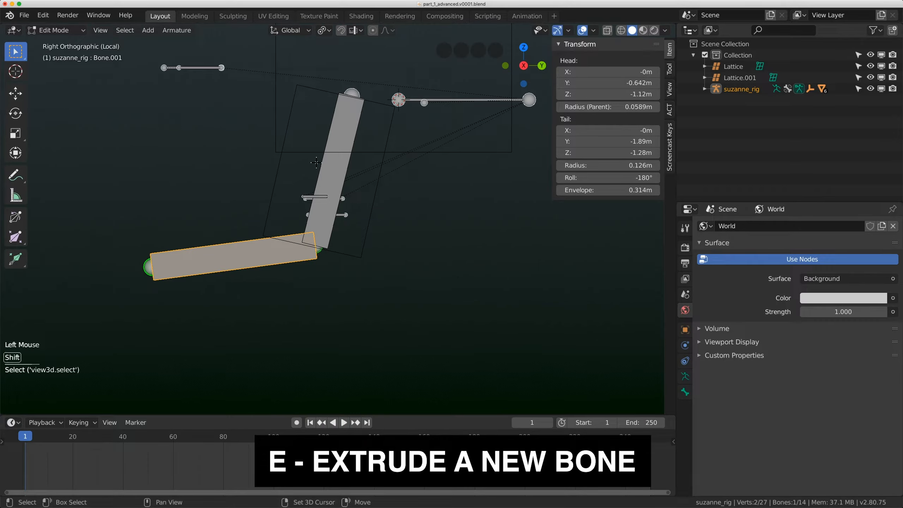
shift+click(326, 164)
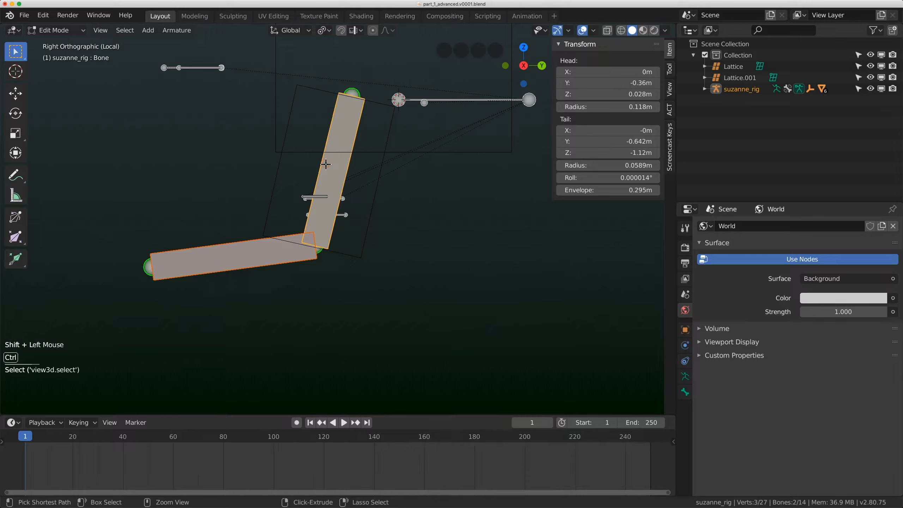
key(ctrl+alt+a)
click(289, 316)
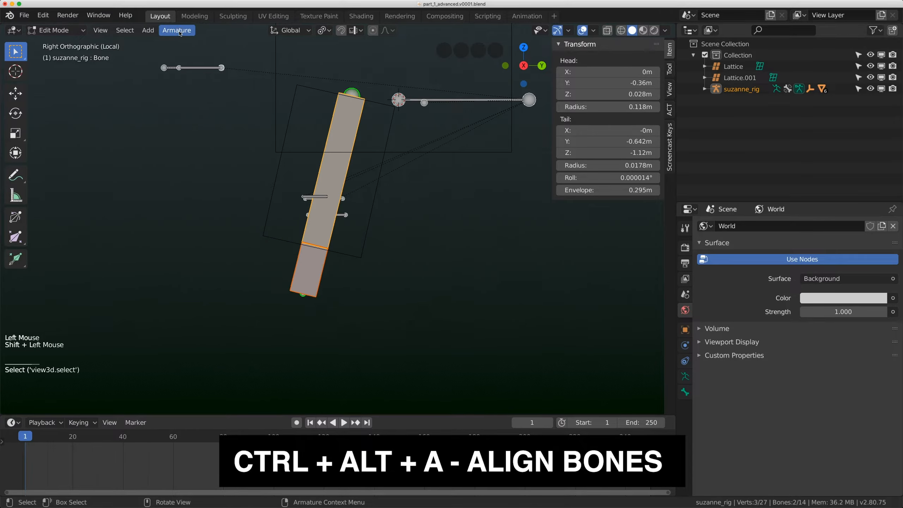
click(178, 31)
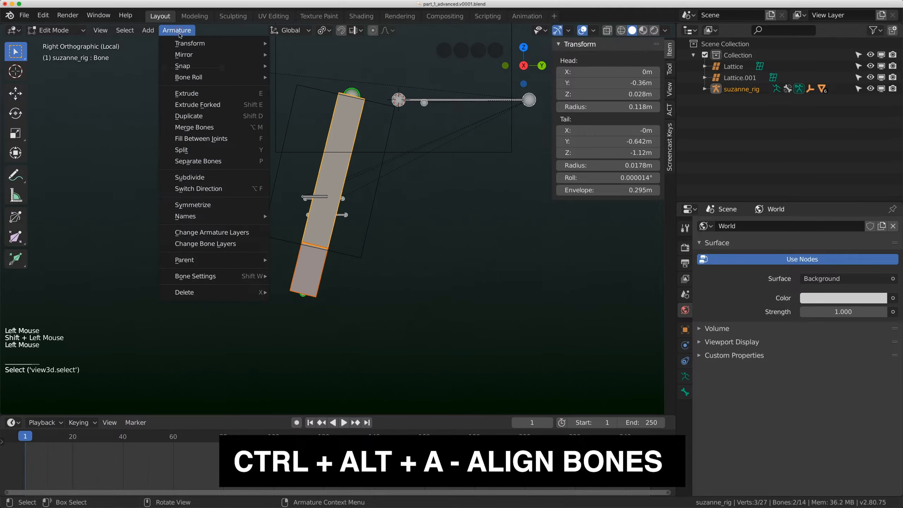
mouse_move(199, 43)
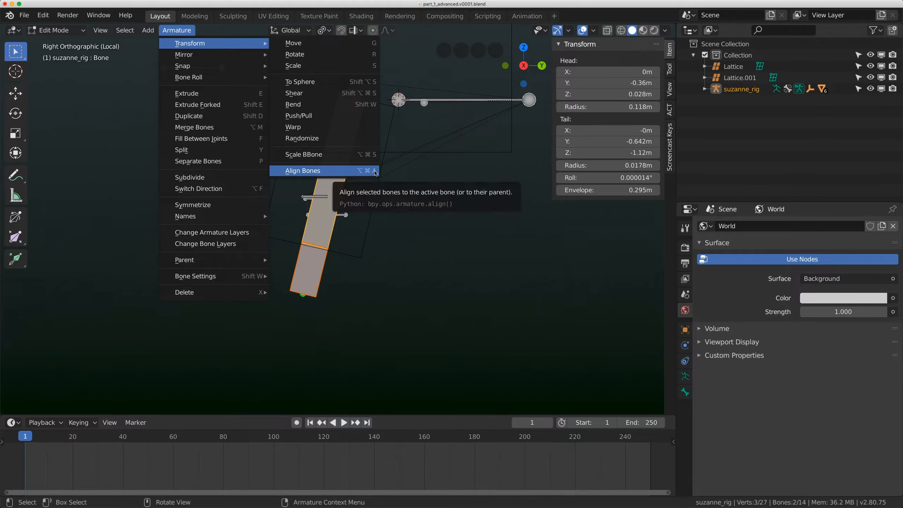
click(303, 170)
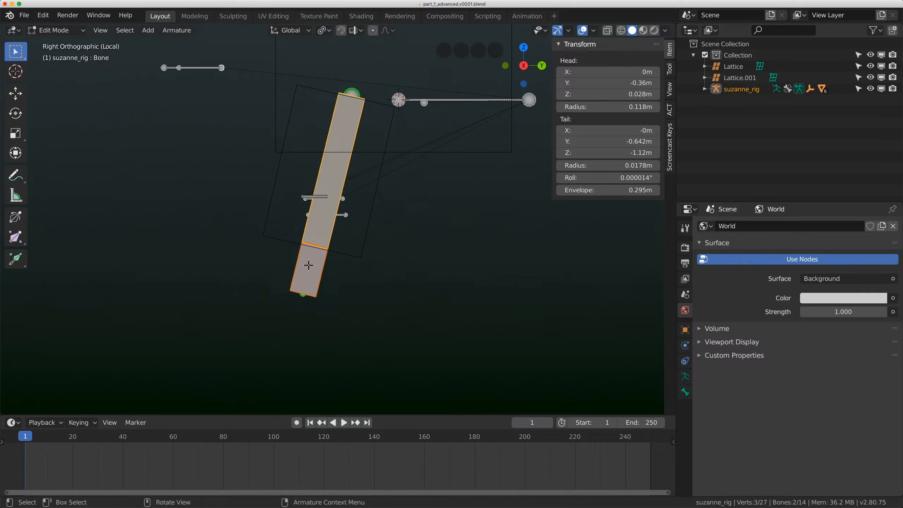
Switch suzanne_rig to Pose Mode and give the long upper bone 16 Bendy Bones segments
click(319, 264)
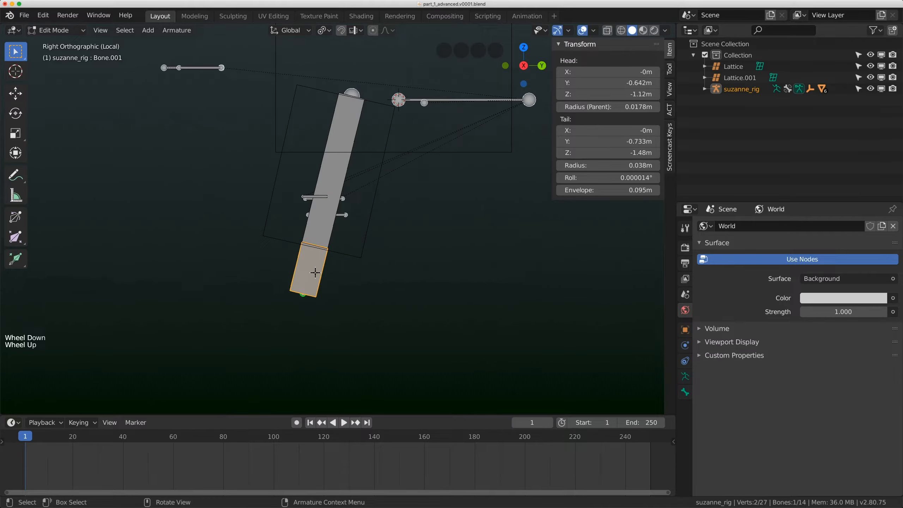
middle_drag(332, 178, 413, 180)
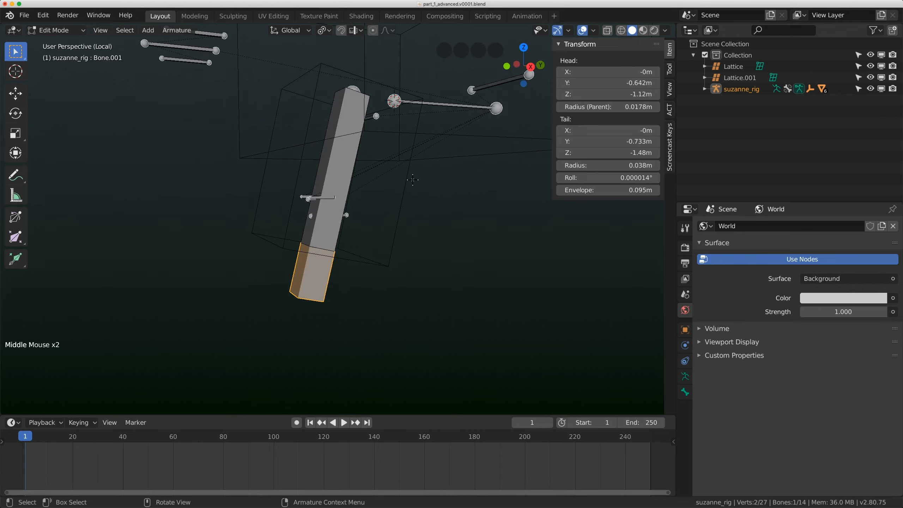
click(65, 32)
click(49, 56)
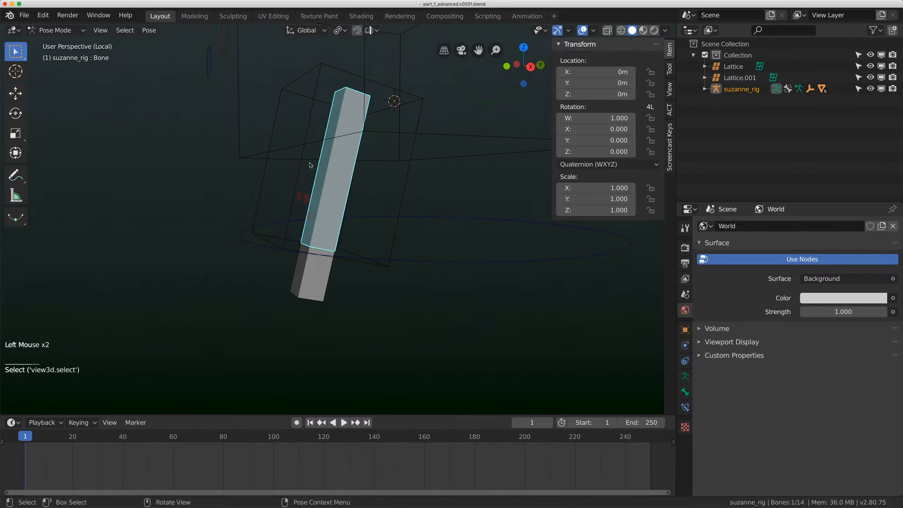
click(685, 392)
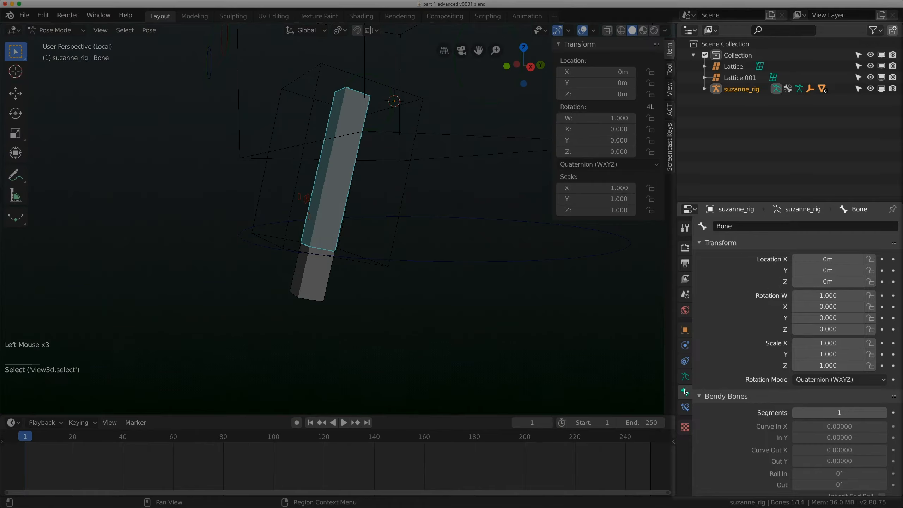
scroll(743, 331, down, 6)
scroll(742, 331, down, 4)
click(844, 273)
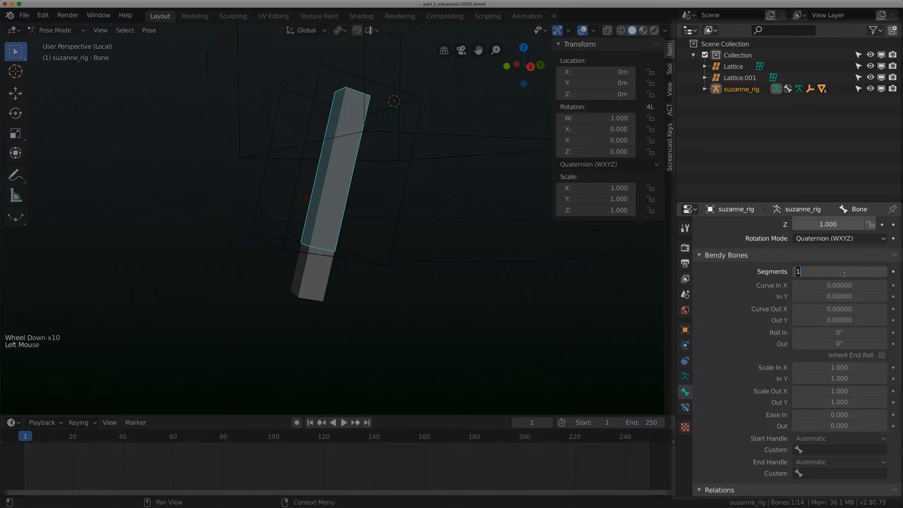
text(16)
key(Return)
Test the long bone's bend by rotating the short end bone about 36° in the right view, and cancel the rotation
key(KP_3)
click(332, 258)
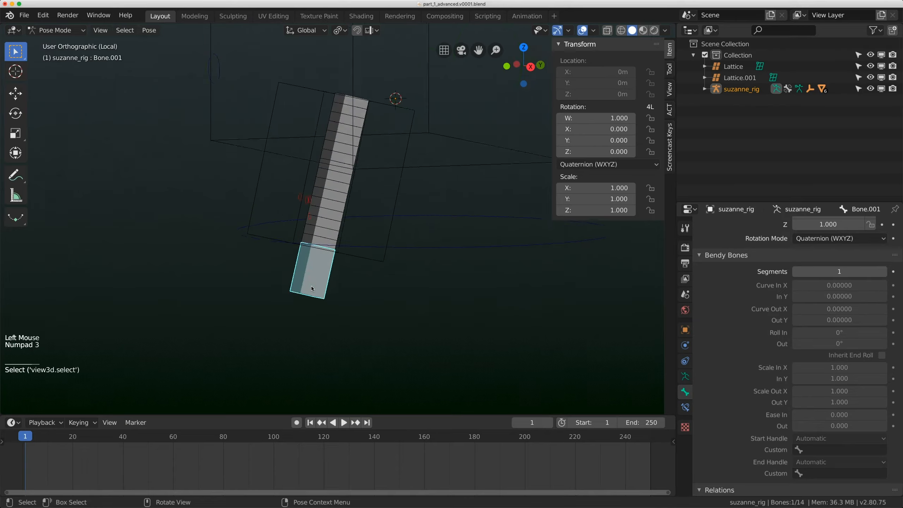
key(r)
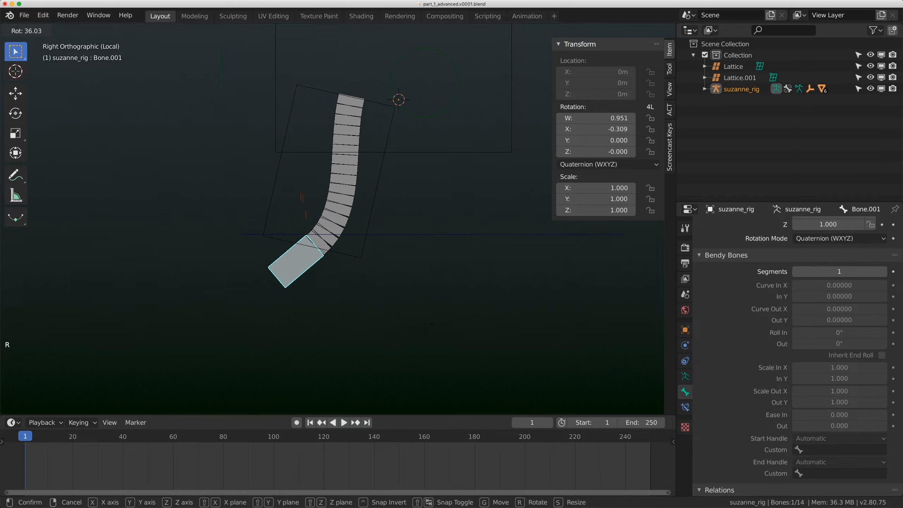
right_click(434, 297)
In Edit Mode, duplicate the end bone in place and lengthen the copy so its tail is at about Y -0.781 m, Z -1.68 m
scroll(384, 248, up, 2)
mouse_move(377, 248)
shift+middle_down()
mouse_move(423, 232)
mouse_move(359, 227)
mouse_move(383, 257)
mouse_move(363, 247)
shift+middle_up()
scroll(423, 232, down, 2)
scroll(359, 228, up, 2)
click(359, 228)
scroll(359, 228, up, 1)
click(57, 30)
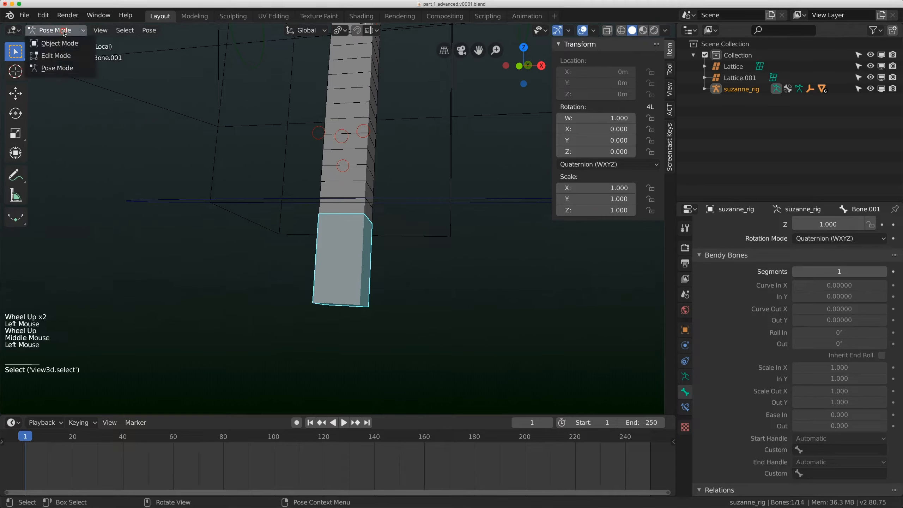
click(58, 54)
shift+middle_drag(349, 254, 334, 249)
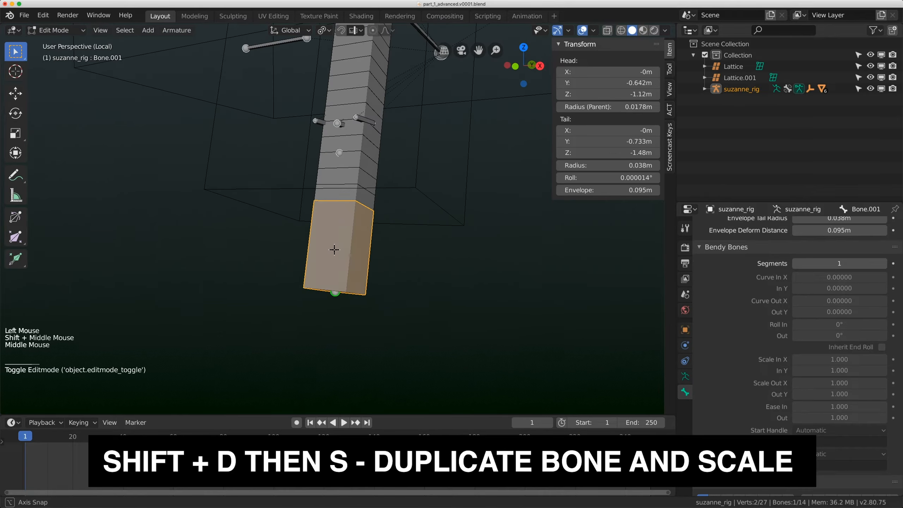
key(shift+d)
right_click(363, 259)
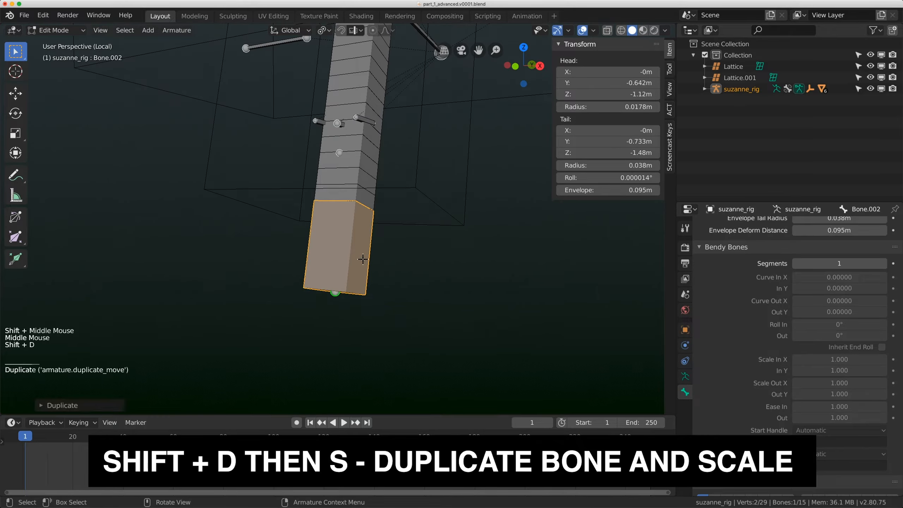
key(s)
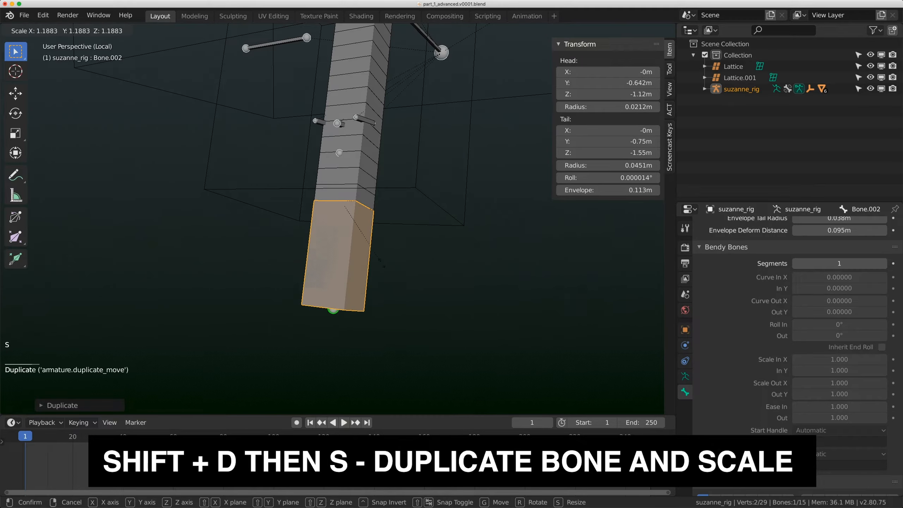
click(386, 266)
Reduce the duplicated bone's B-Bone display size so it is thinner than the original end bone
key(ctrl+alt+a)
key(ctrl+alt+a)
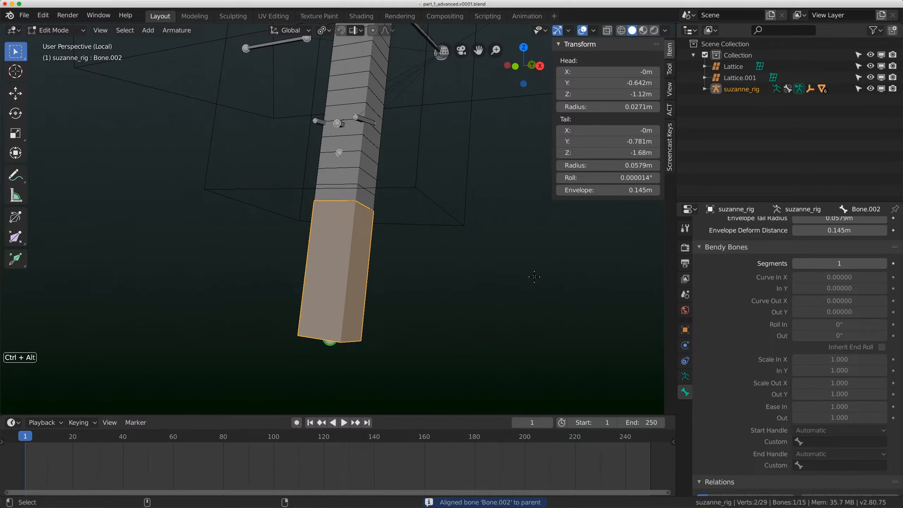
key(ctrl+alt+s)
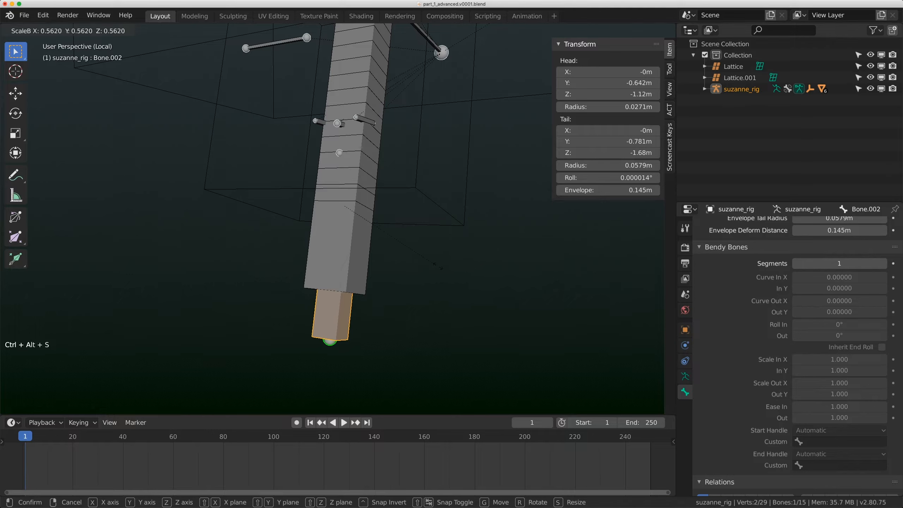
click(468, 272)
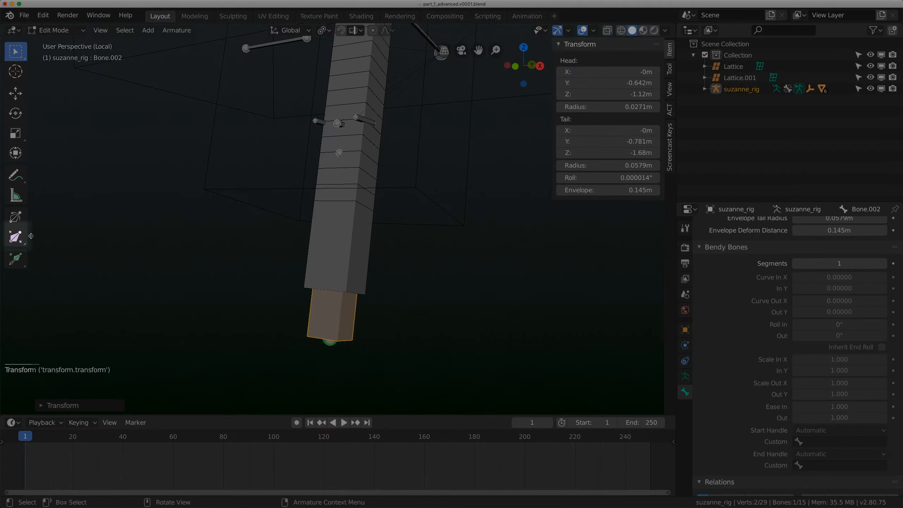
click(15, 236)
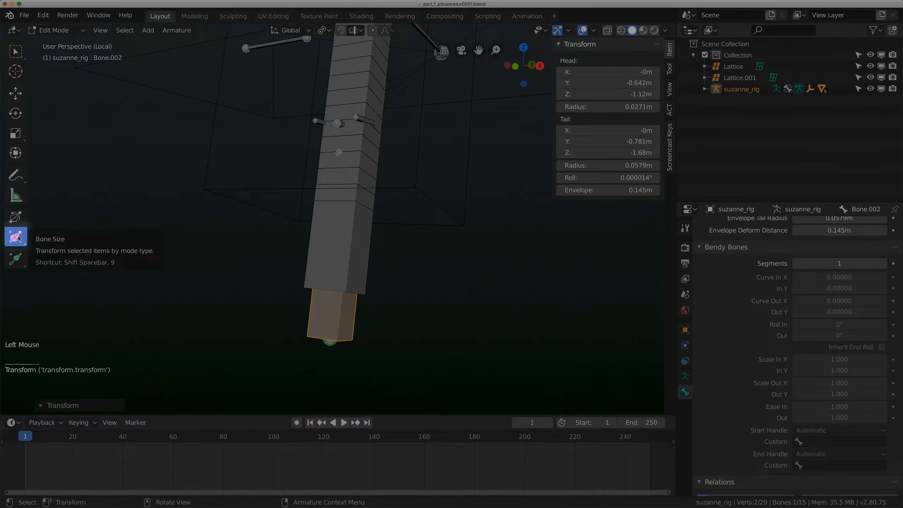
drag(338, 312, 394, 280)
Switch to Pose Mode, select the thin duplicate and then the thicker end bone, and try adding a Copy Transforms constraint with a target
click(53, 30)
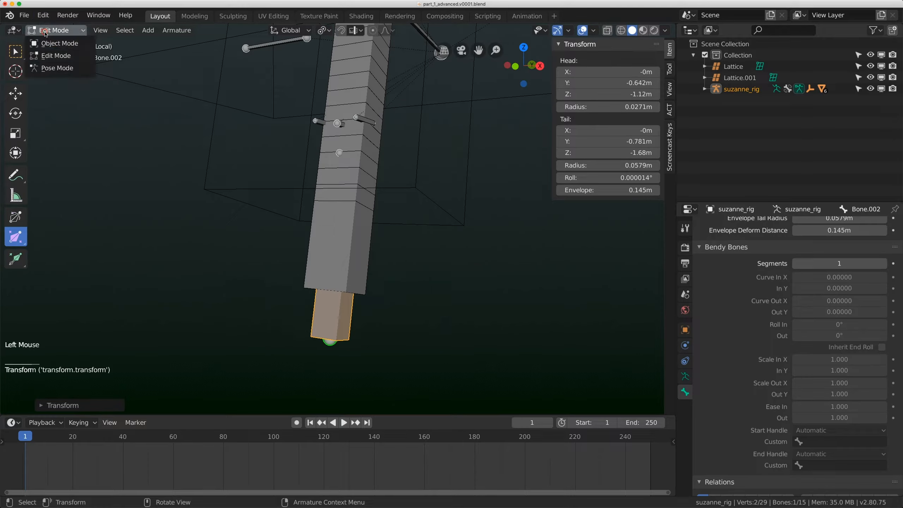
click(50, 68)
click(336, 319)
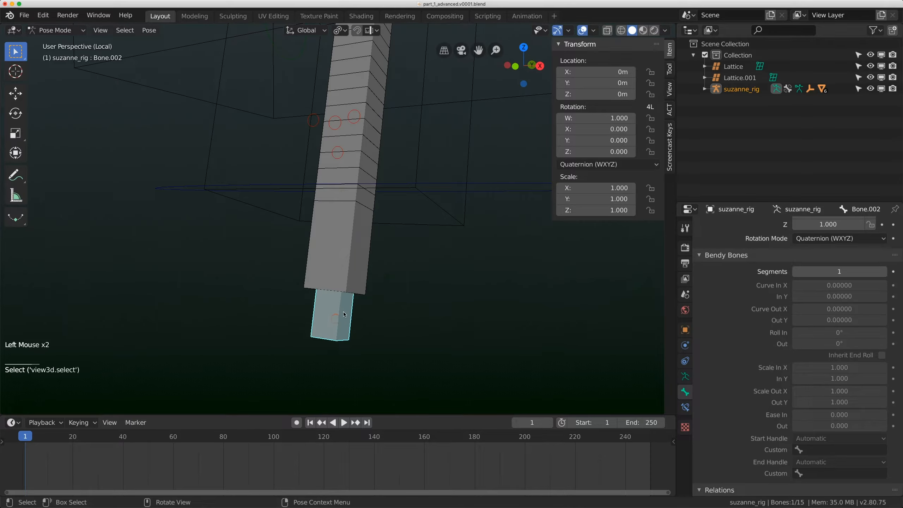
shift+click(366, 285)
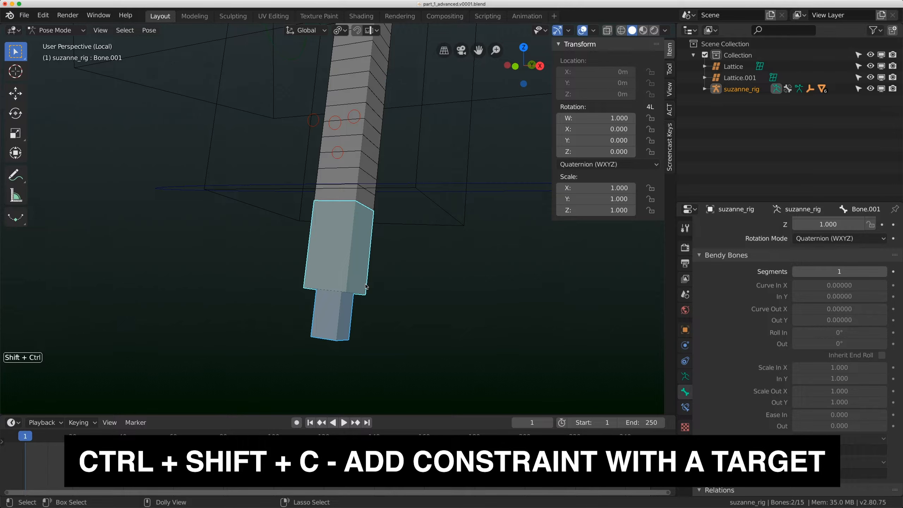
key(ctrl+shift+c)
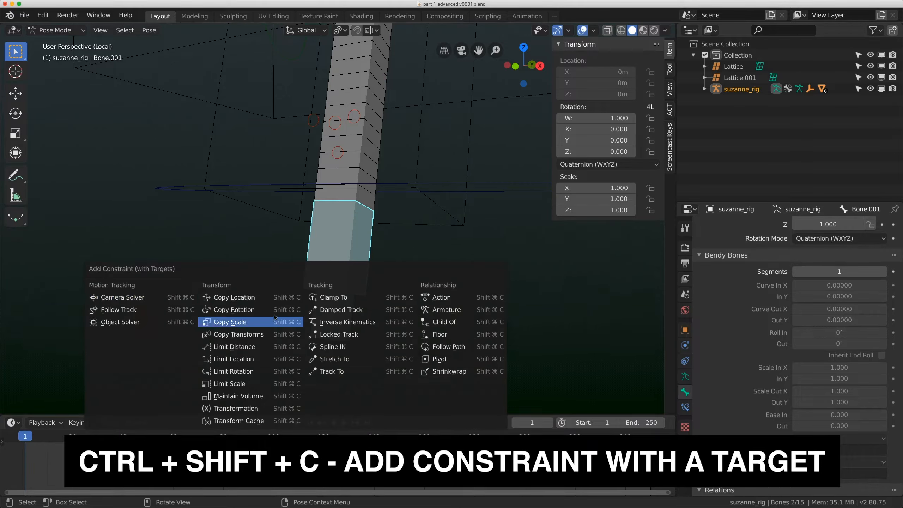
click(262, 334)
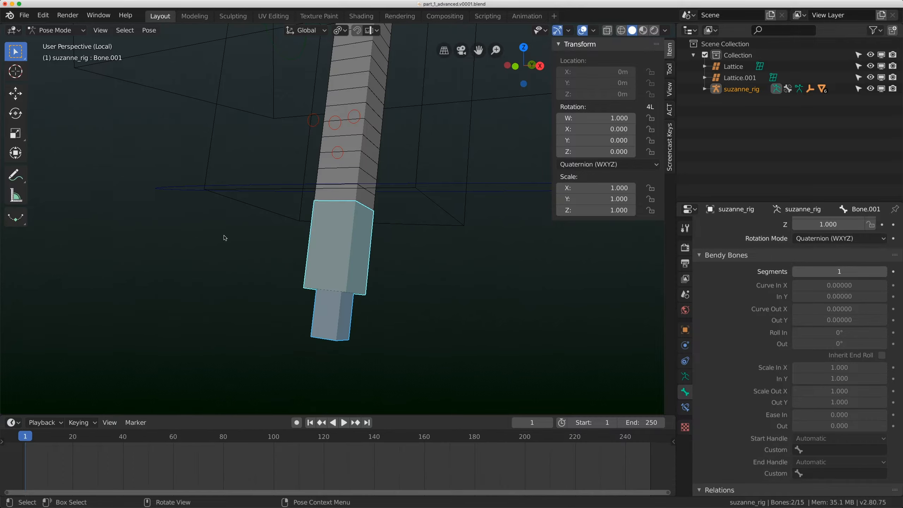
Select the thin duplicate bone and annotate the selection order, marking it "1st" with an arrow to the thicker bone marked "2nd"
click(330, 318)
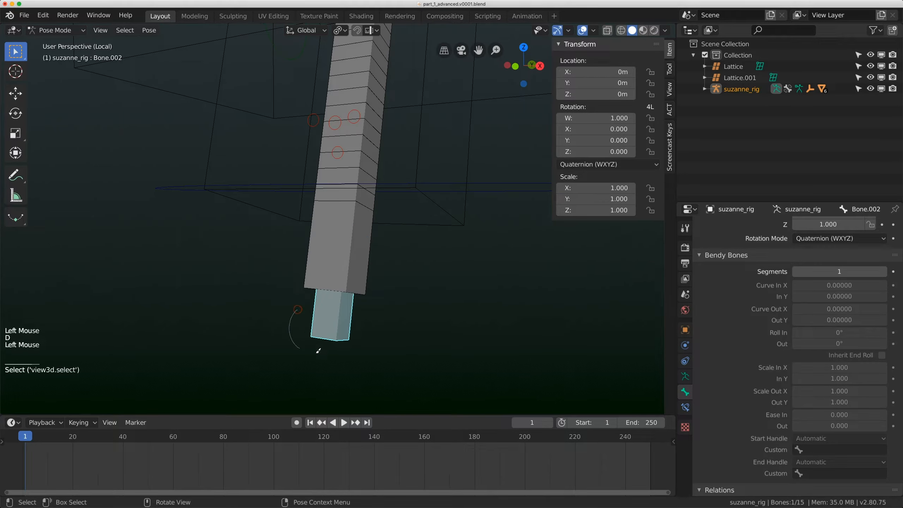
mouse_move(308, 299)
mouse_down()
mouse_move(297, 308)
mouse_move(283, 302)
mouse_up()
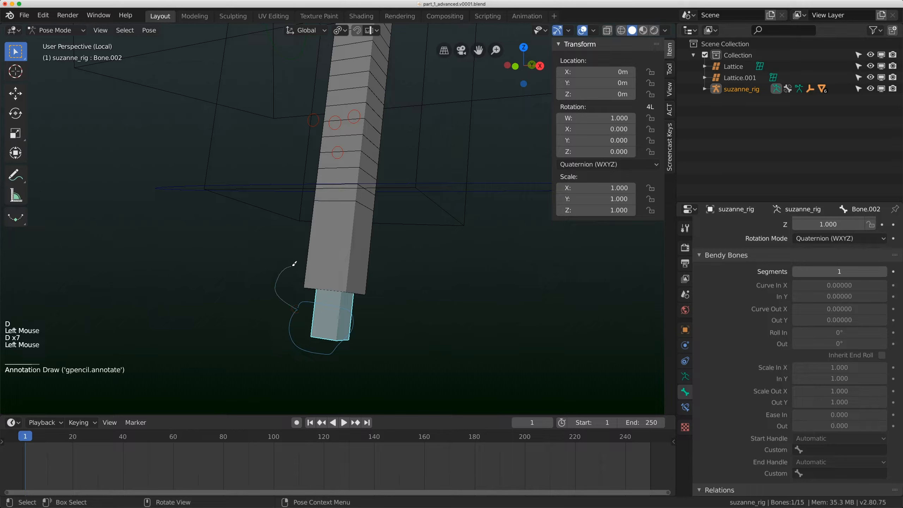
drag(292, 257, 292, 270)
drag(276, 334, 277, 325)
drag(278, 320, 283, 316)
drag(284, 240, 299, 244)
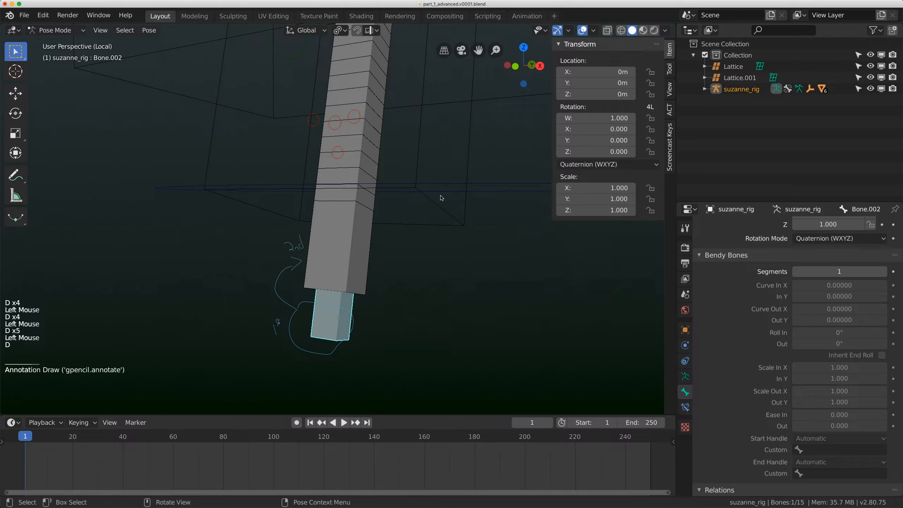
Hide the Note annotation layer so the selection-order sketches no longer show in the viewport
click(670, 89)
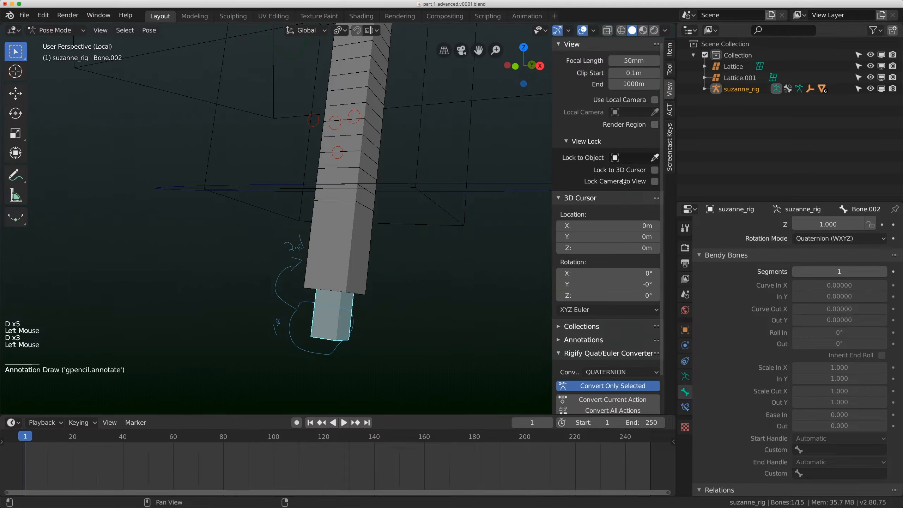
click(587, 198)
click(584, 224)
click(637, 257)
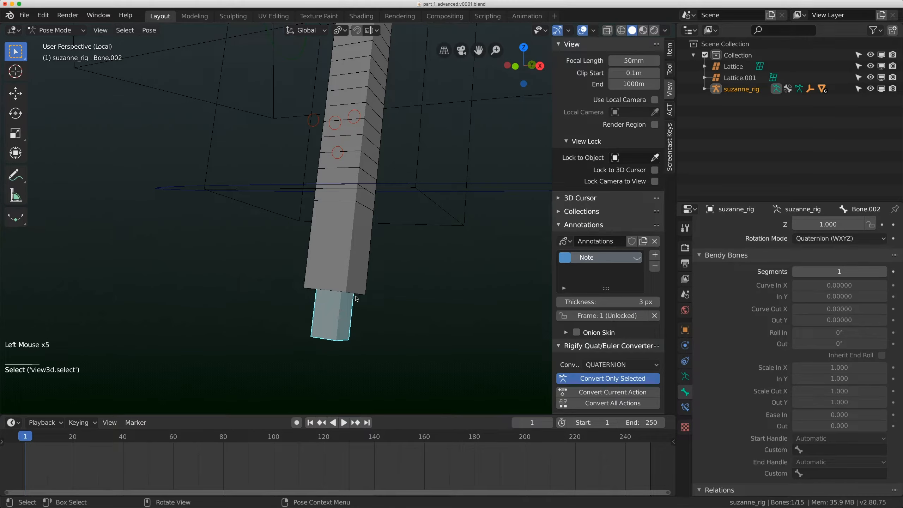
Add the thicker end bone to the selection and give it a Copy Transforms constraint targeting the thin bone
shift+click(367, 271)
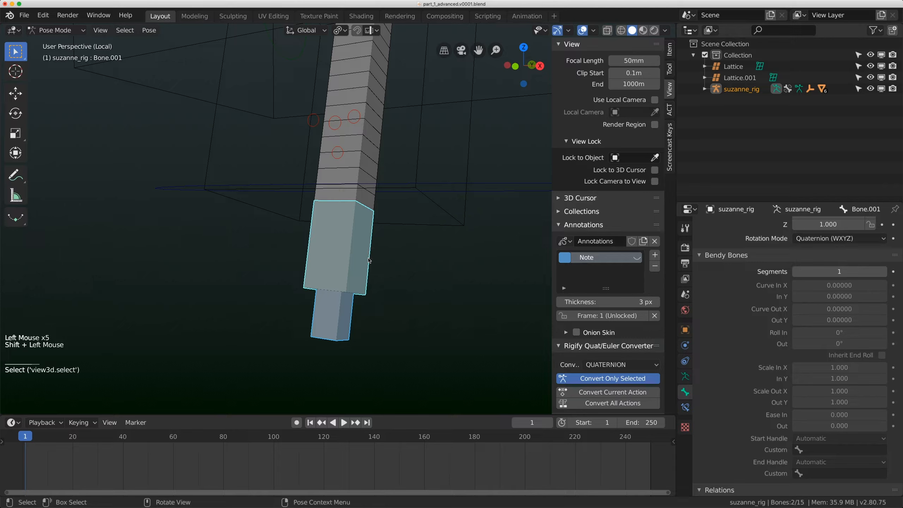
key(shift+ctrl+c)
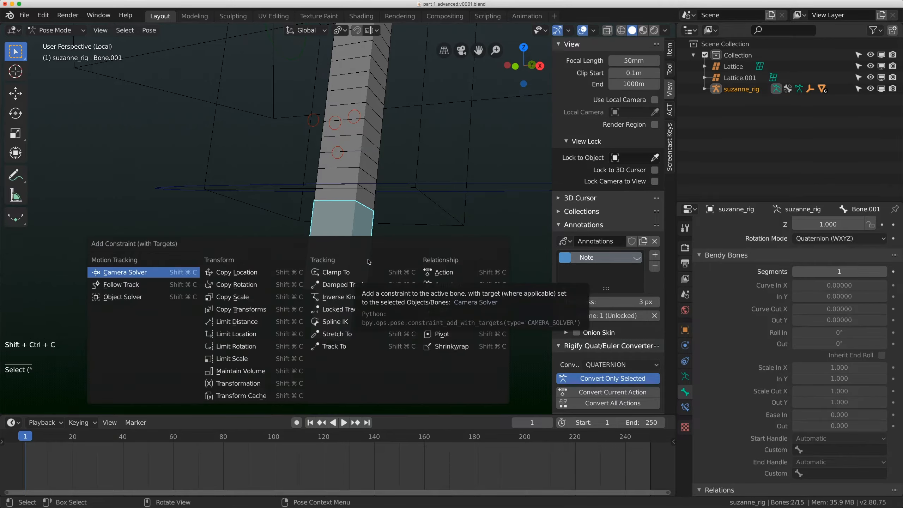
click(241, 310)
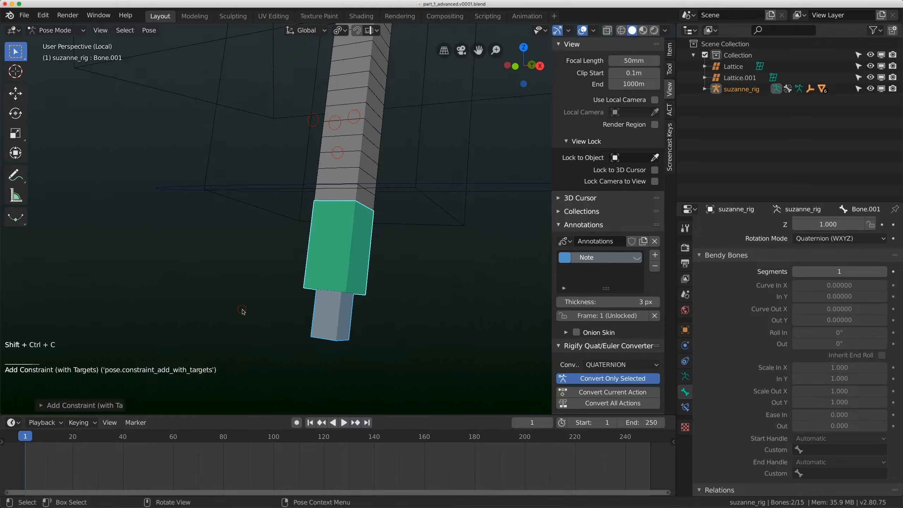
Select the thin bone and then the long segmented bone, and add a Stretch To constraint with the thin bone as target
click(336, 322)
scroll(341, 334, down, 2)
shift+middle_drag(346, 340, 328, 374)
scroll(328, 374, up, 2)
shift+click(357, 186)
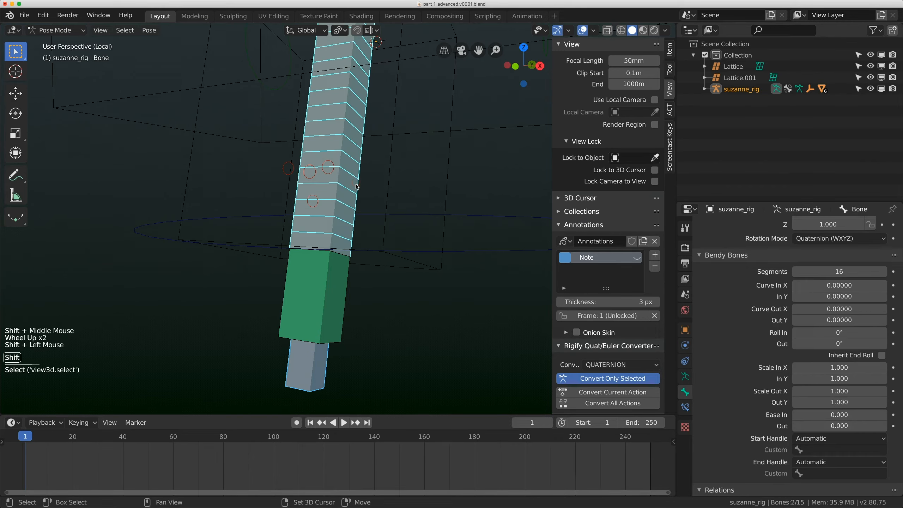
scroll(371, 160, down, 2)
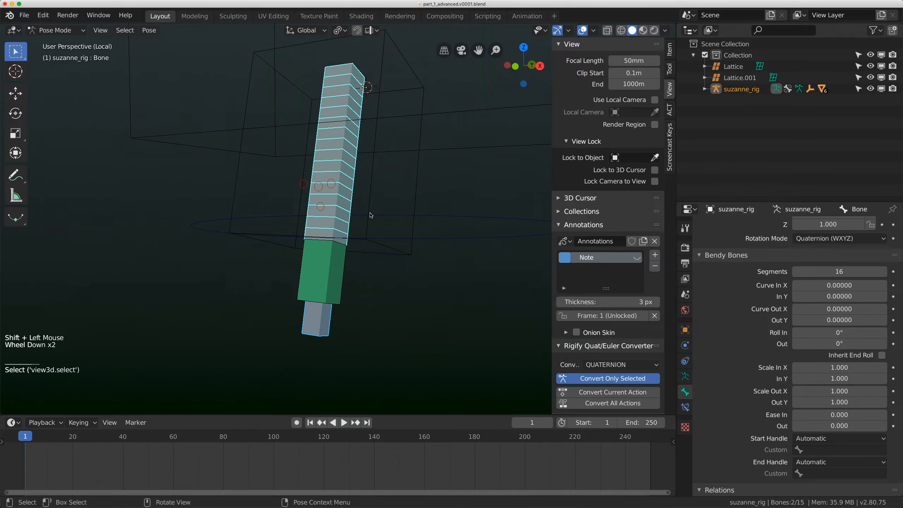
key(ctrl+shift+c)
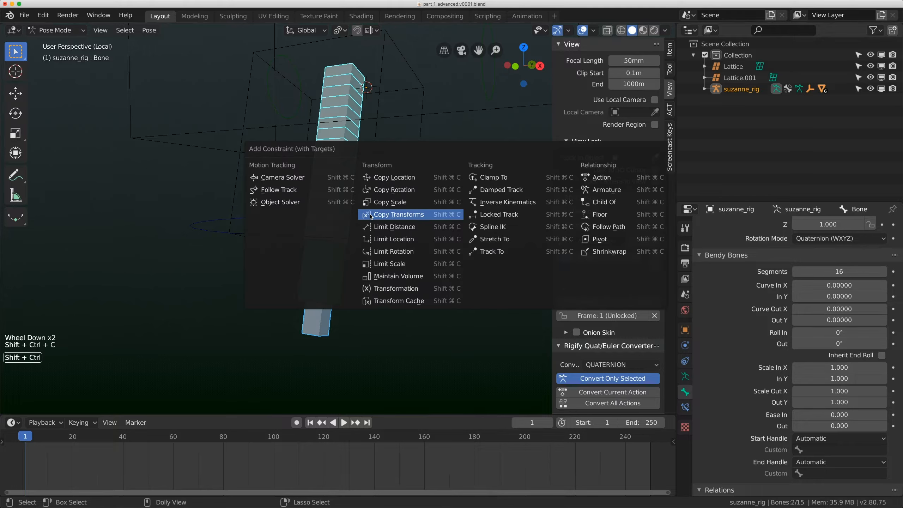
click(521, 243)
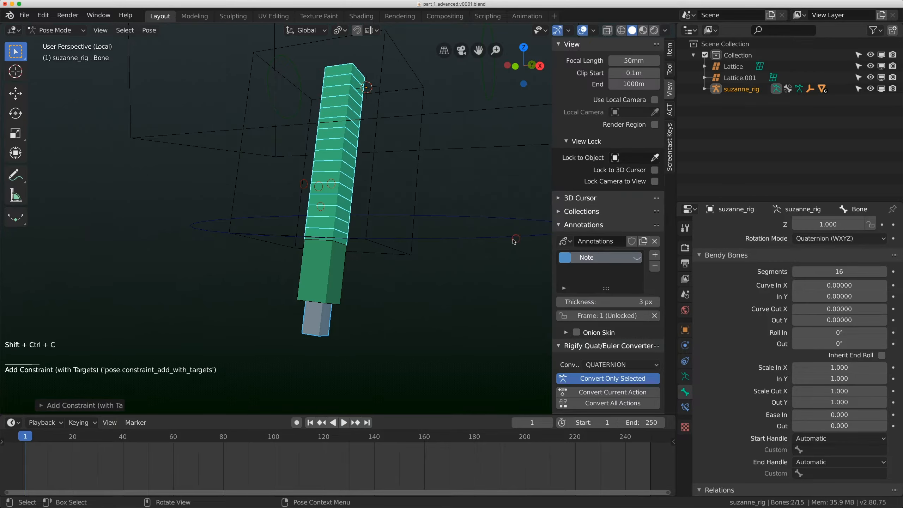
Move the thin bone in front view to test how the constrained bones follow it
click(304, 325)
key(KP_1)
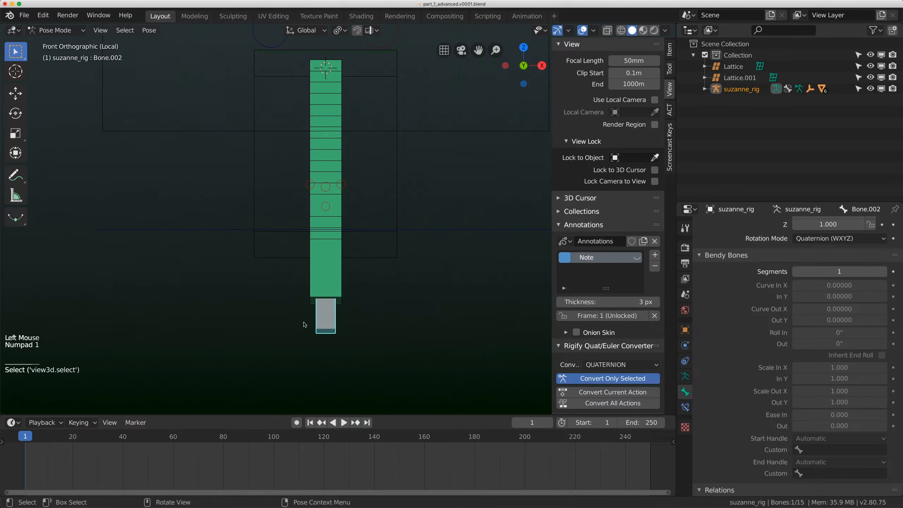
key(g)
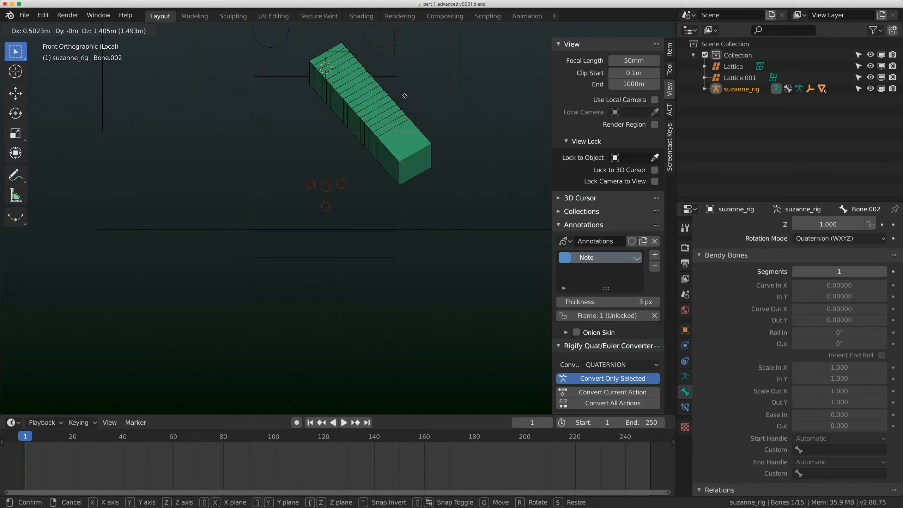
click(334, 210)
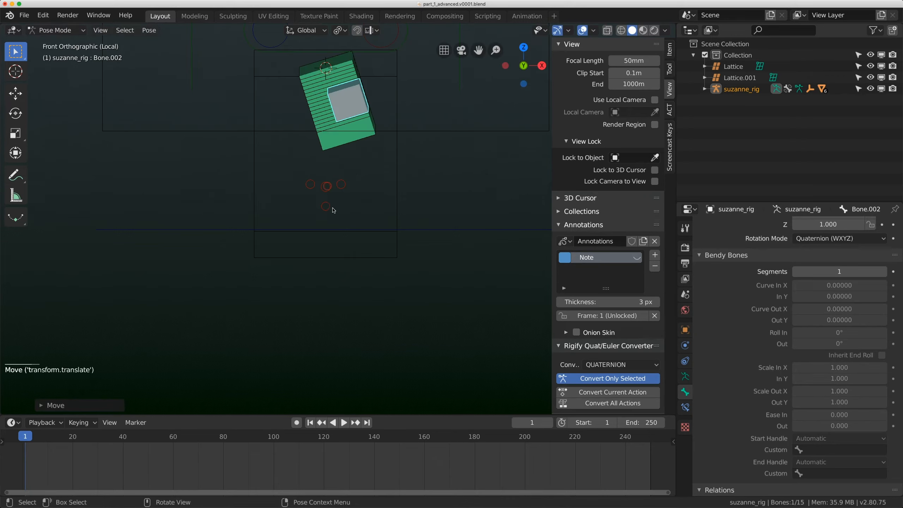
Check the bones' rest position in Edit Mode, return to Pose Mode and compare it with the constrained pose
scroll(177, 76, down, 3)
middle_drag(176, 76, 192, 92)
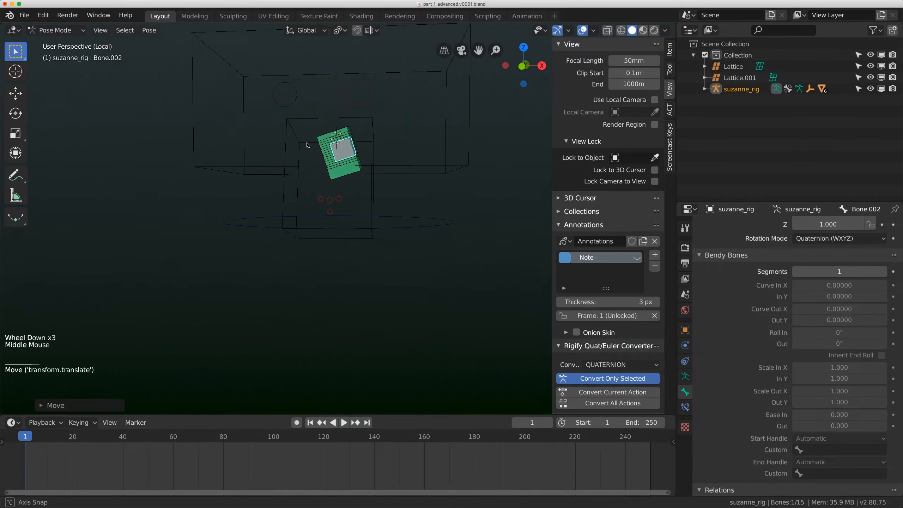
scroll(192, 92, up, 2)
click(65, 31)
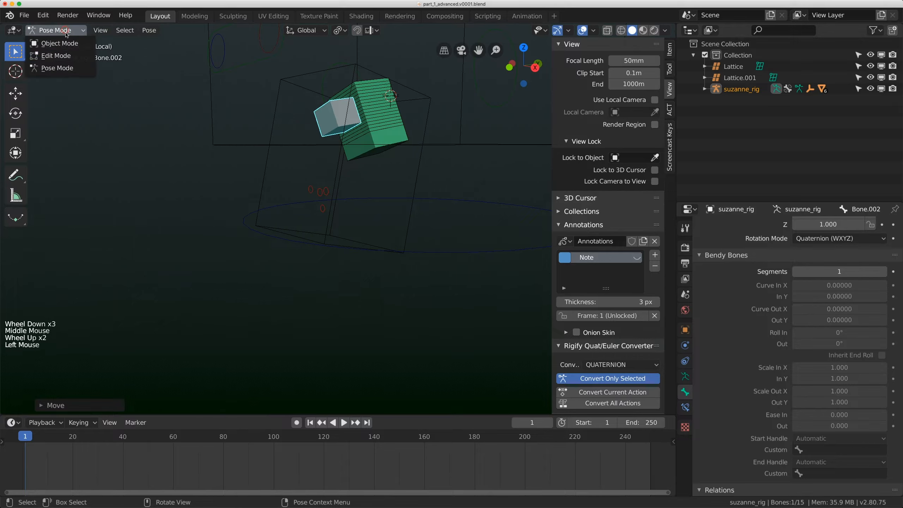
click(56, 55)
click(56, 30)
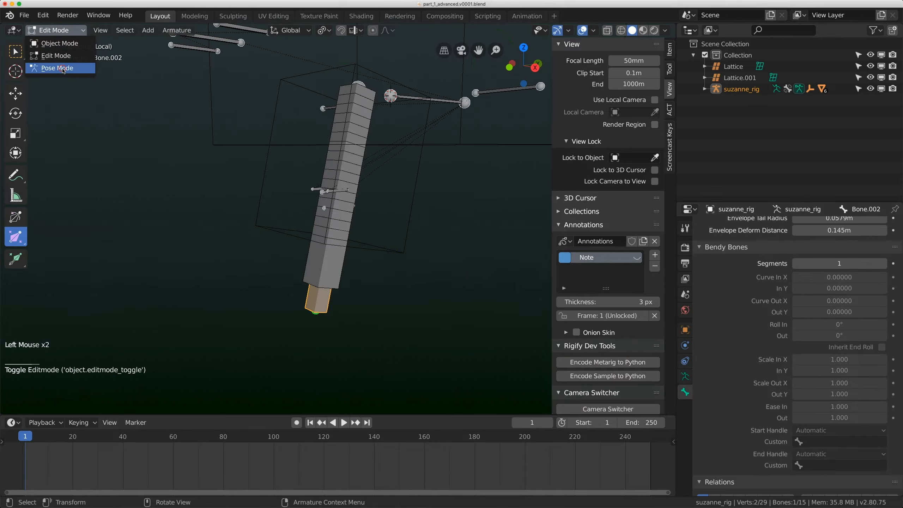
click(63, 69)
click(363, 117)
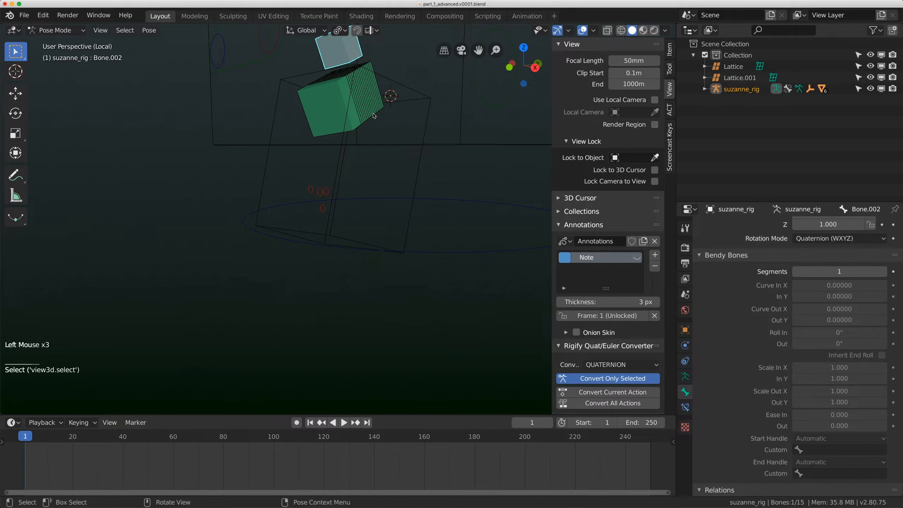
Add a new annotation layer and draw two curved arrows between the thin bone and the segmented bone, pointing in both directions
scroll(374, 115, down, 1)
mouse_move(333, 75)
shift+middle_down()
mouse_move(338, 193)
mouse_move(330, 193)
shift+middle_up()
scroll(334, 86, up, 2)
scroll(336, 193, up, 1)
scroll(460, 250, up, 1)
click(654, 255)
shift+middle_drag(369, 153, 358, 164)
middle_drag(358, 164, 348, 164)
key(d)
key(d)
drag(333, 75, 345, 74)
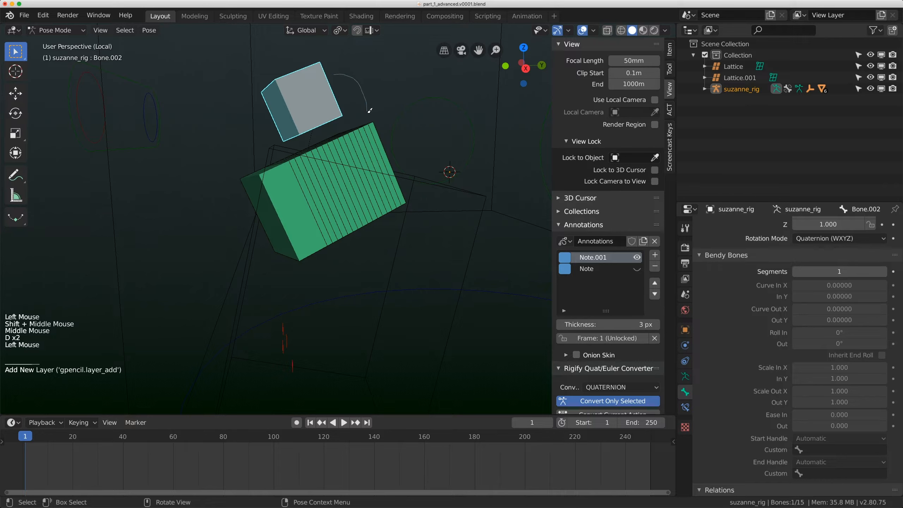
key(d)
drag(368, 107, 370, 117)
key(d)
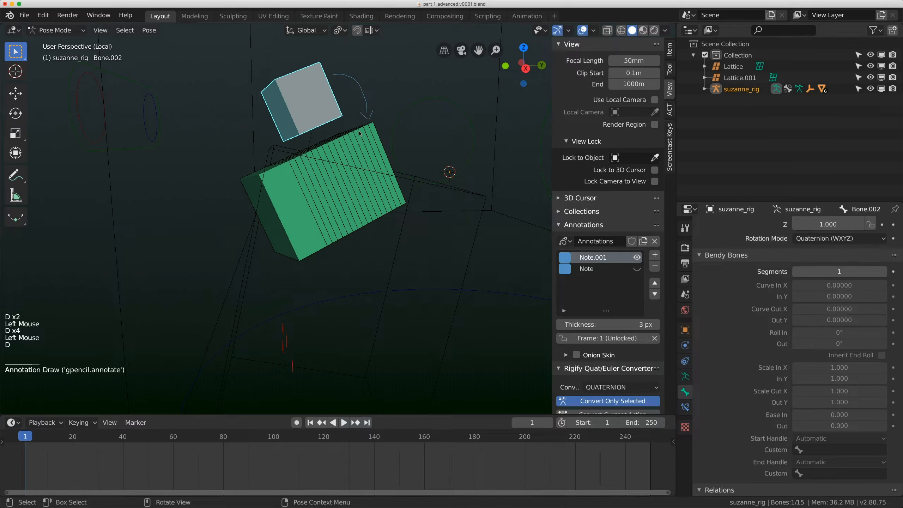
key(d)
drag(287, 162, 263, 156)
key(d)
drag(265, 121, 271, 116)
key(d)
Inspect the segmented bone's Stretch To constraint, then move the thin bone around repeatedly to test the cyclic dependency
click(346, 140)
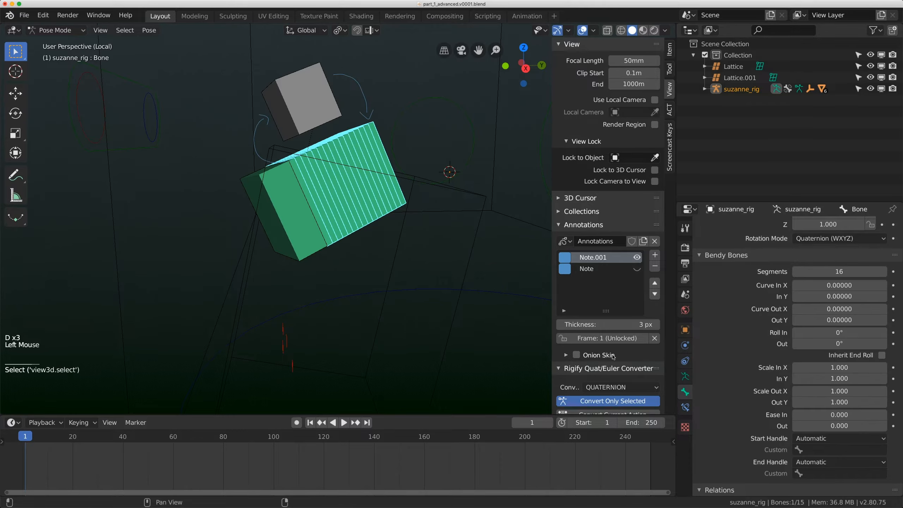
click(686, 408)
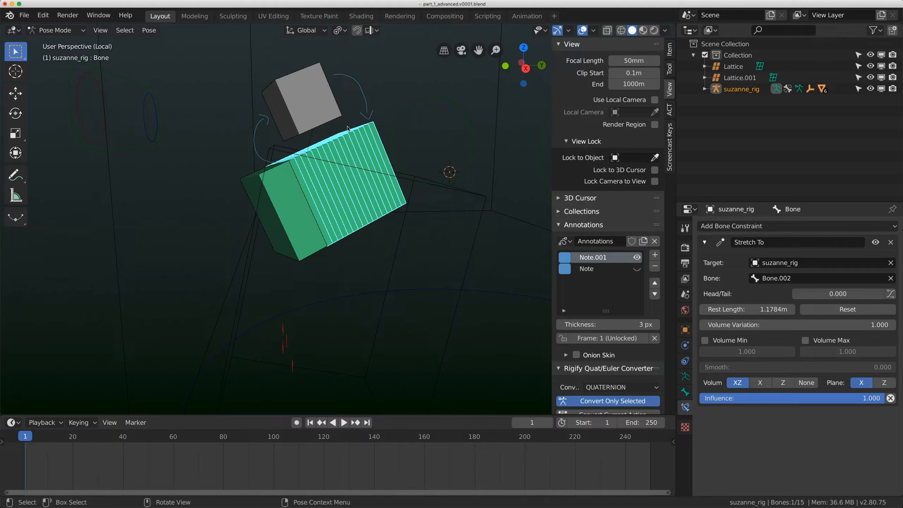
click(333, 103)
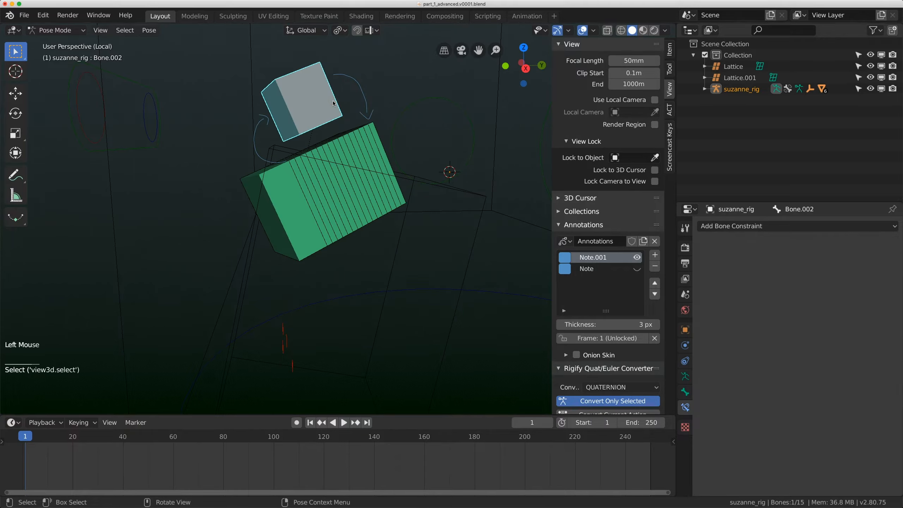
key(g)
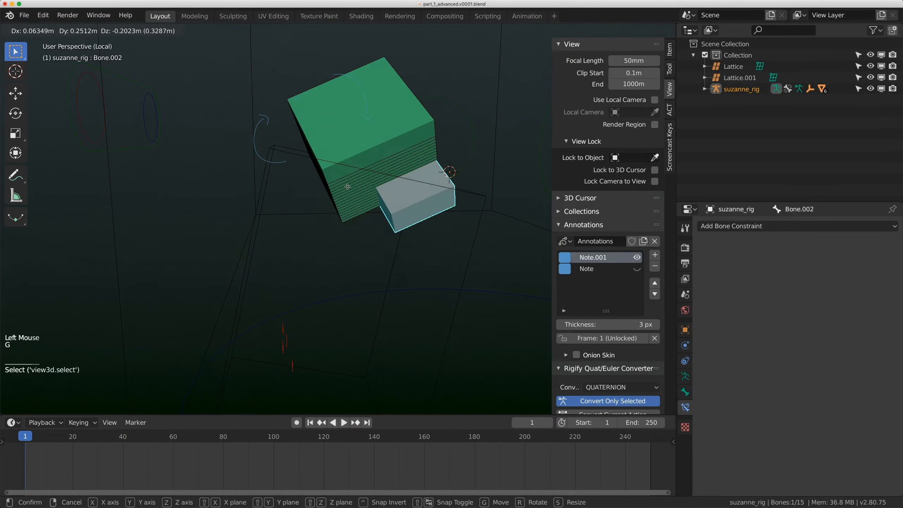
click(292, 105)
key(g)
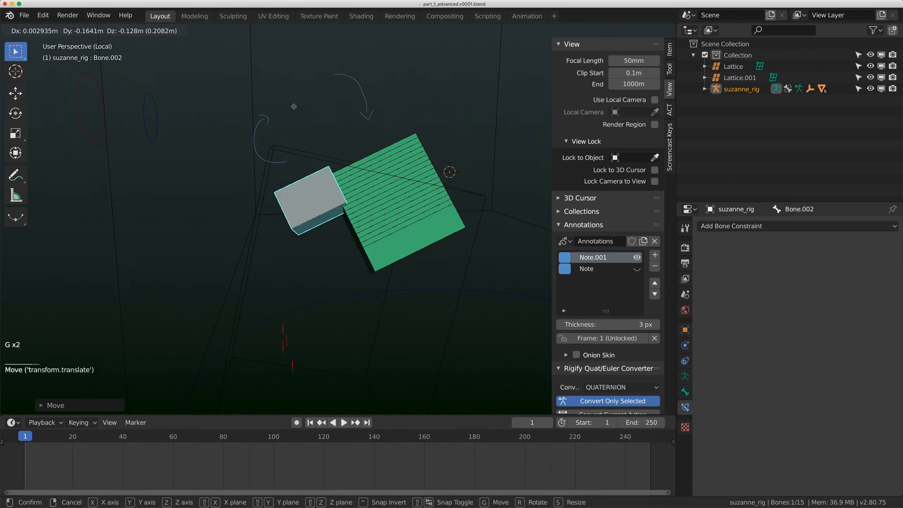
click(288, 123)
key(g)
click(310, 108)
key(g)
click(320, 104)
key(g)
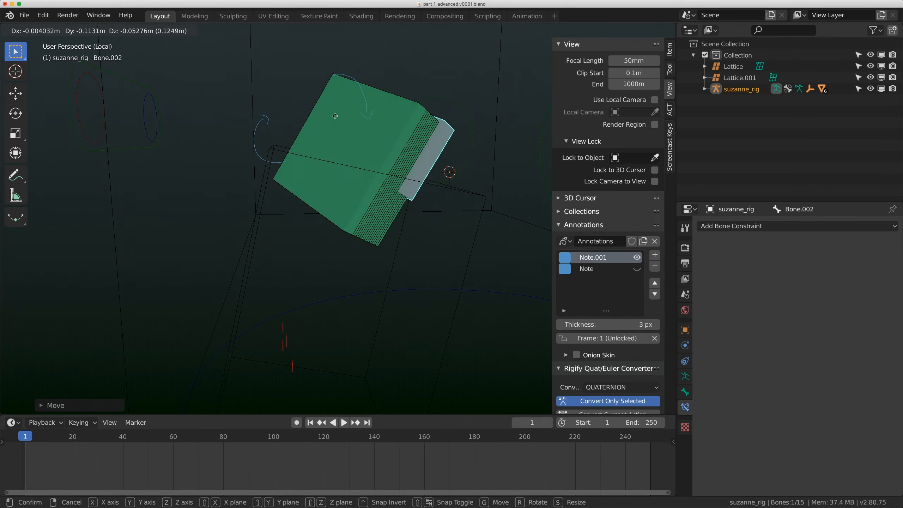
click(329, 150)
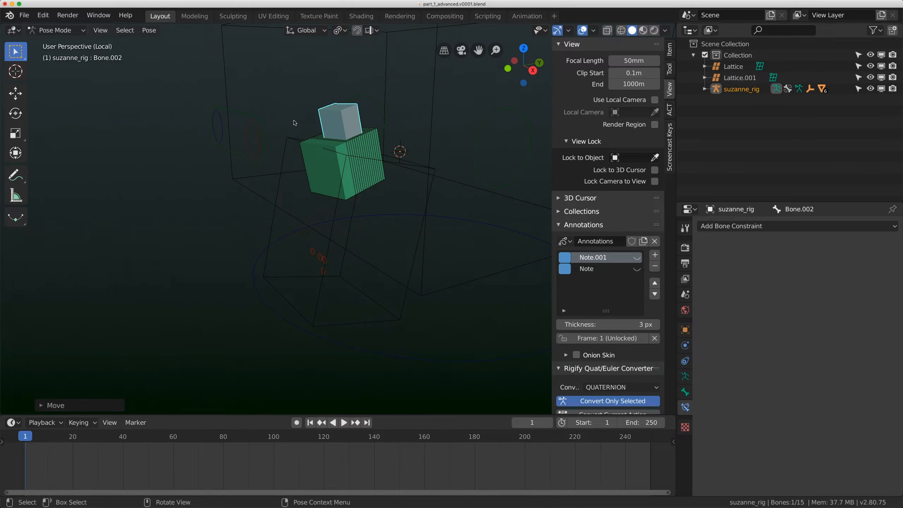
Switch to Edit Mode and clear the thin bone's parent
click(57, 30)
click(49, 56)
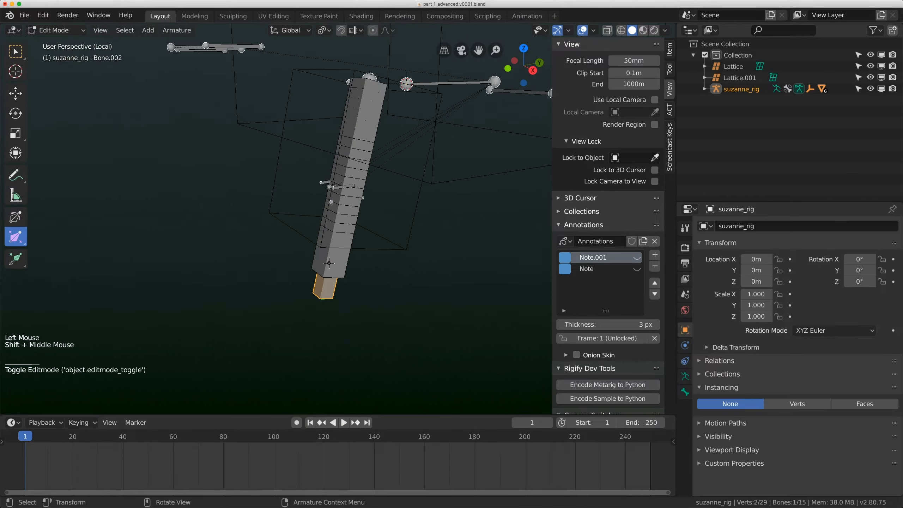
scroll(329, 263, up, 1)
click(210, 141)
click(177, 30)
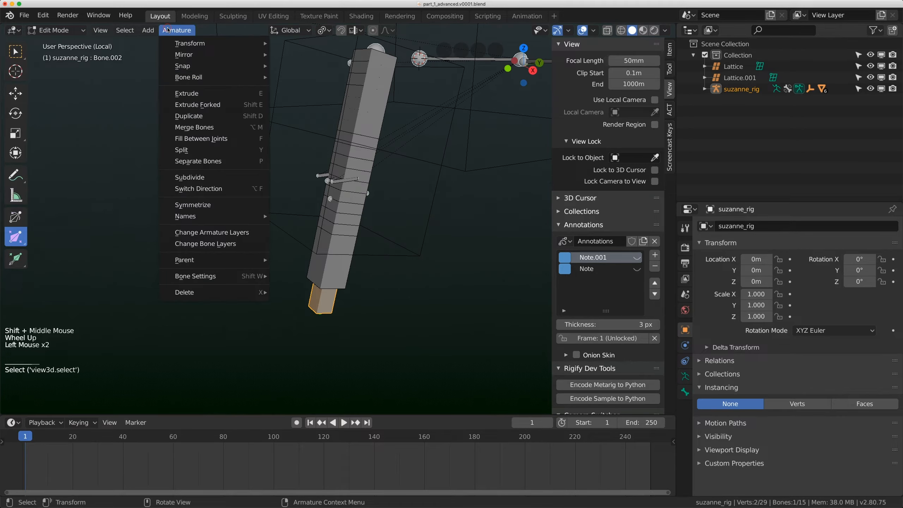
mouse_move(213, 263)
click(322, 272)
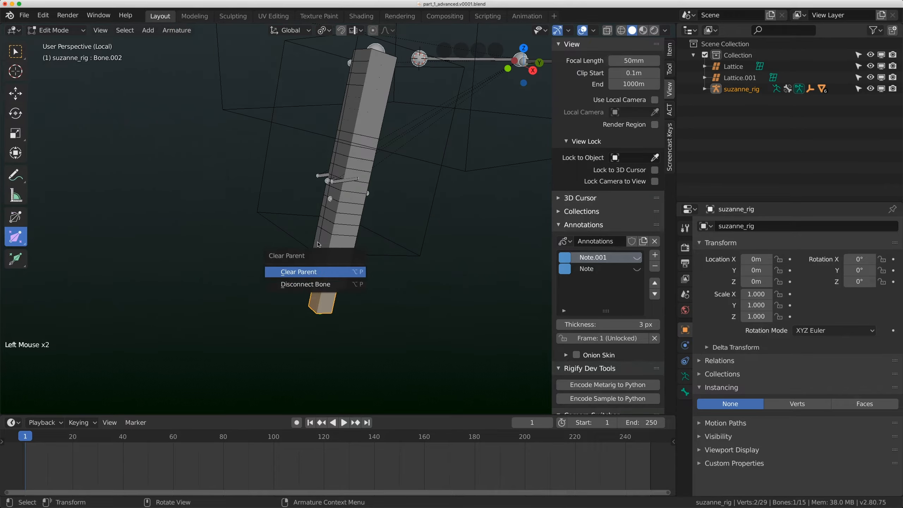
click(299, 272)
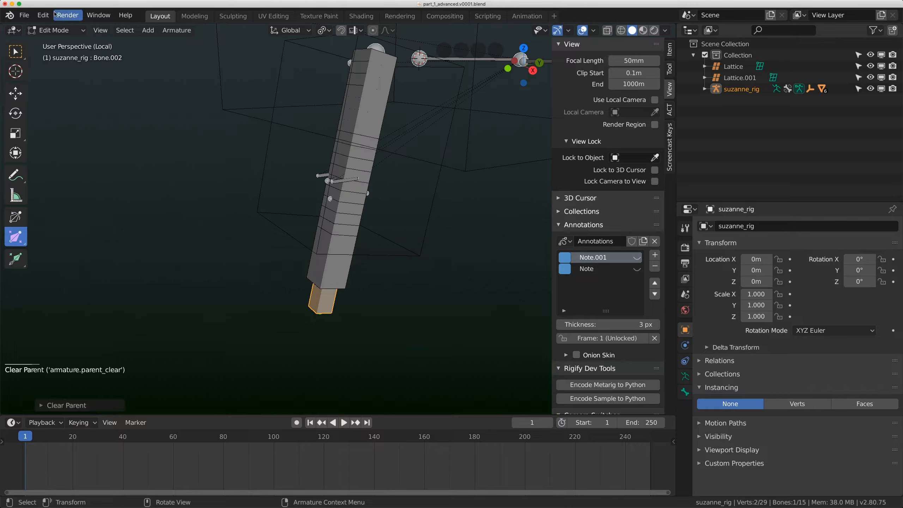
Return to Pose Mode and move the unparented thin bone to test bending and stretching of the segmented bone
click(55, 30)
click(53, 59)
scroll(320, 143, down, 3)
middle_drag(320, 142, 300, 150)
key(g)
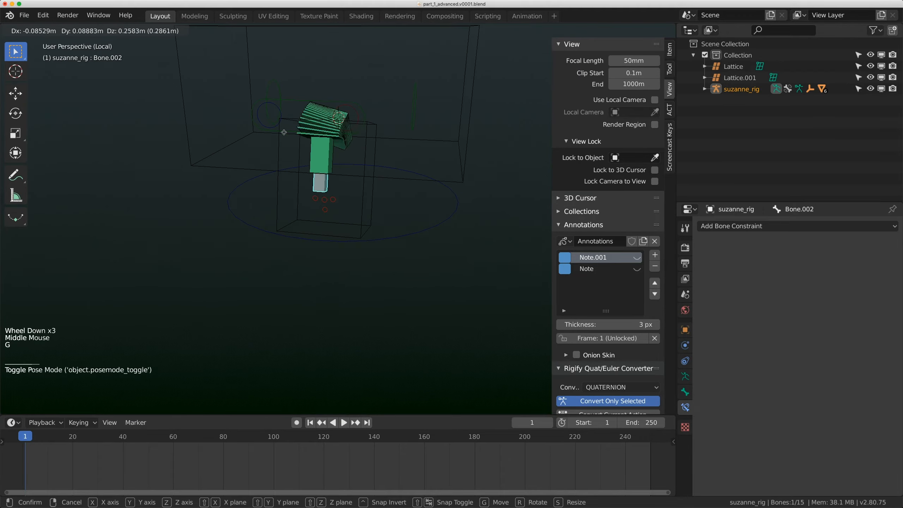
click(312, 188)
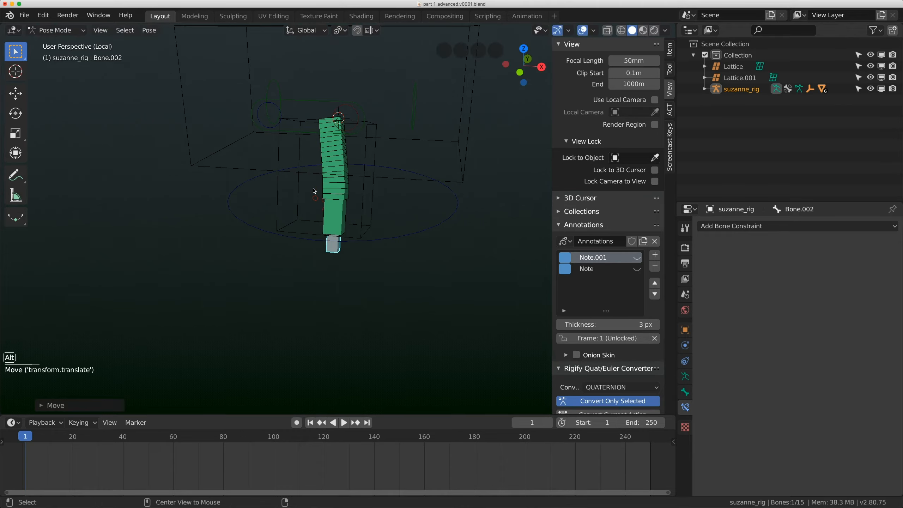
Reset the thin bone's X, Y and Z pose location to 0
click(669, 50)
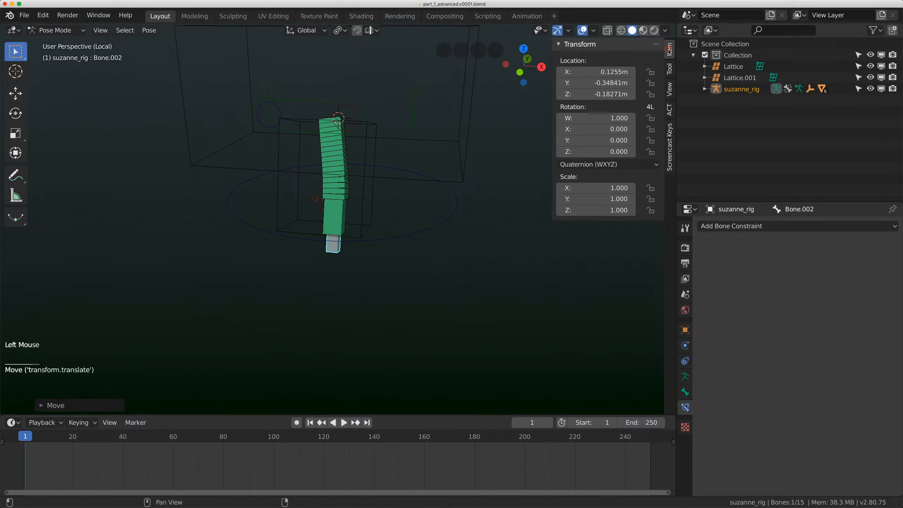
drag(599, 92, 599, 72)
text(0)
key(Return)
Test the control by rotating the thin bone and trying a move, then cancel the move
shift+middle_drag(408, 248, 405, 259)
scroll(405, 259, up, 1)
middle_drag(405, 259, 411, 250)
key(r)
click(425, 240)
key(g)
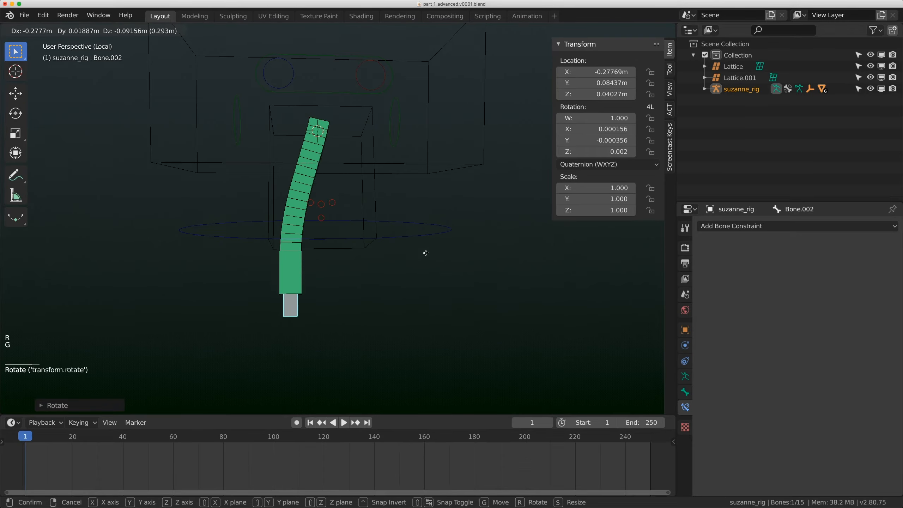
right_click(365, 226)
Select the long segmented bone, duplicate it in place in Edit Mode, and activate the Move tool
mouse_move(365, 226)
shift+middle_down()
mouse_move(397, 228)
mouse_move(354, 230)
shift+middle_up()
click(357, 230)
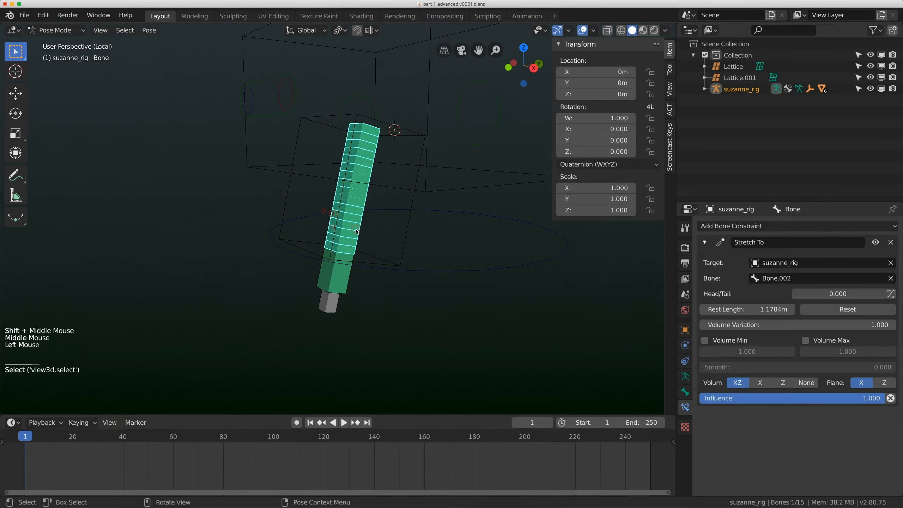
shift+middle_drag(379, 119, 371, 172)
shift+scroll(371, 173, up, 1)
scroll(371, 172, up, 2)
key(Tab)
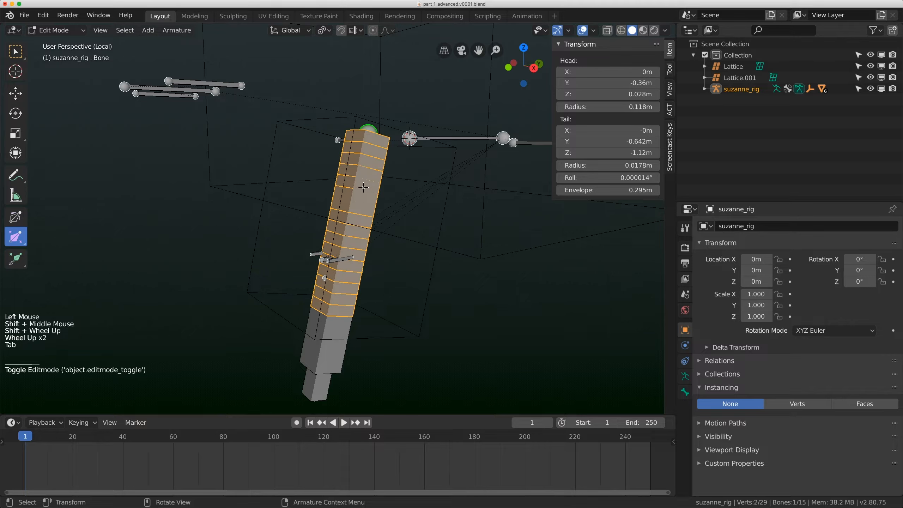
key(KP_3)
shift+middle_drag(340, 175, 390, 219)
scroll(350, 207, down, 2)
key(shift+d)
click(389, 218)
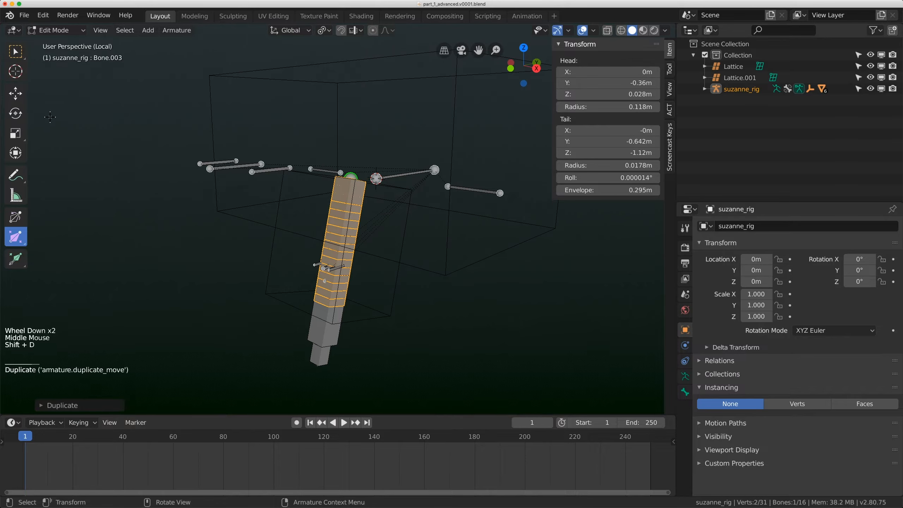
click(16, 93)
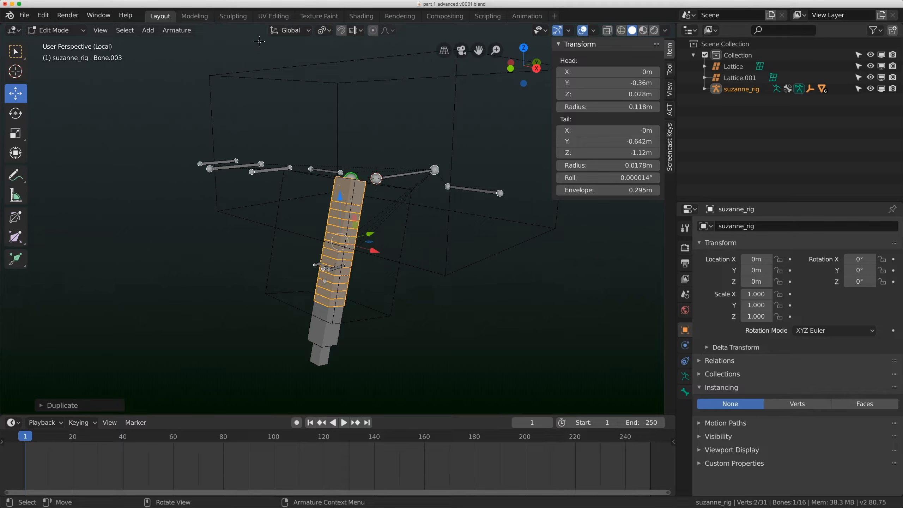
Switch the transform orientation to Normal and move the duplicated bone up along its own axis to a head Z of about 1.33 m
click(289, 31)
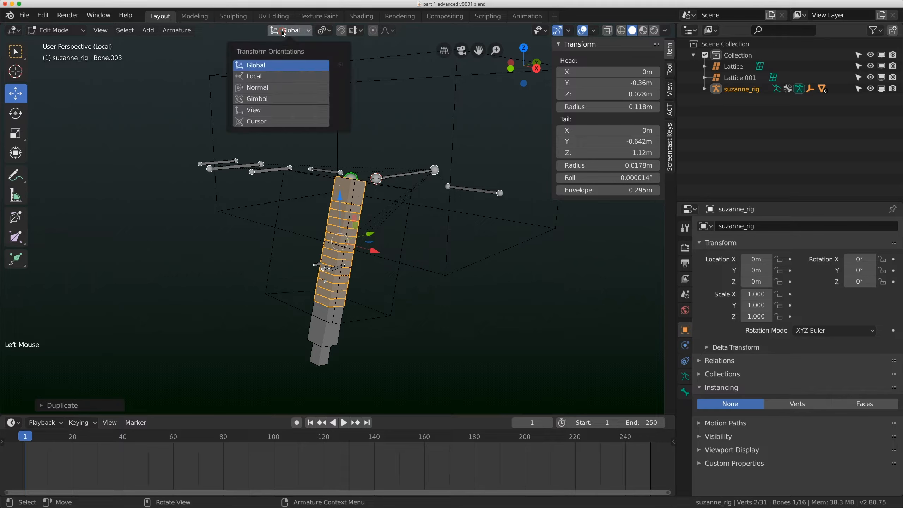
click(255, 87)
drag(329, 289, 359, 139)
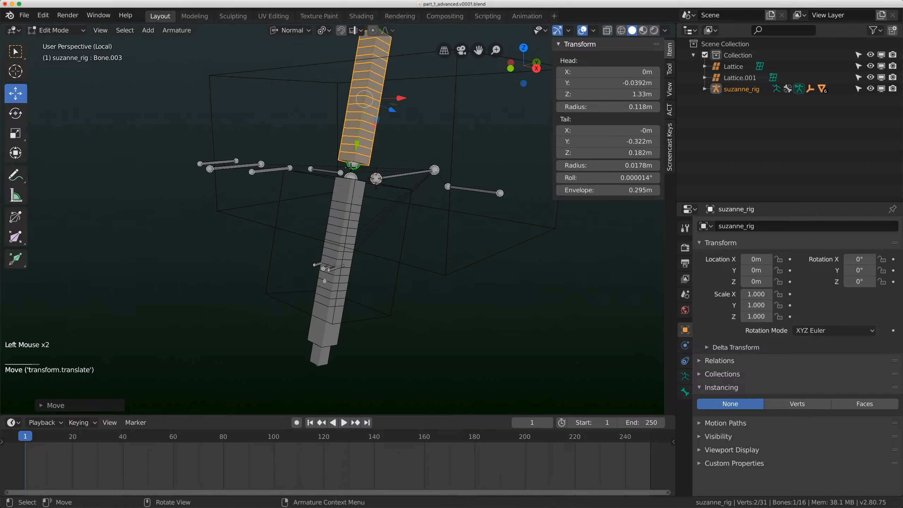
Set the duplicated bone's bendy bone segments to 1
click(685, 392)
double_click(838, 266)
text(1)
key(Return)
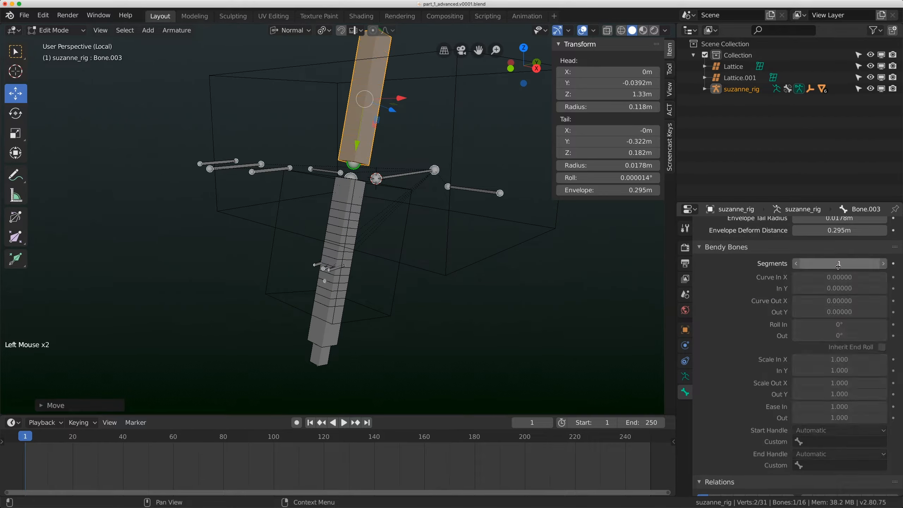
Shorten the duplicate by raising its tail, and lower it along its axis to just above the segmented bone, head Z about 0.54 m
shift+middle_drag(352, 166, 354, 196)
click(353, 197)
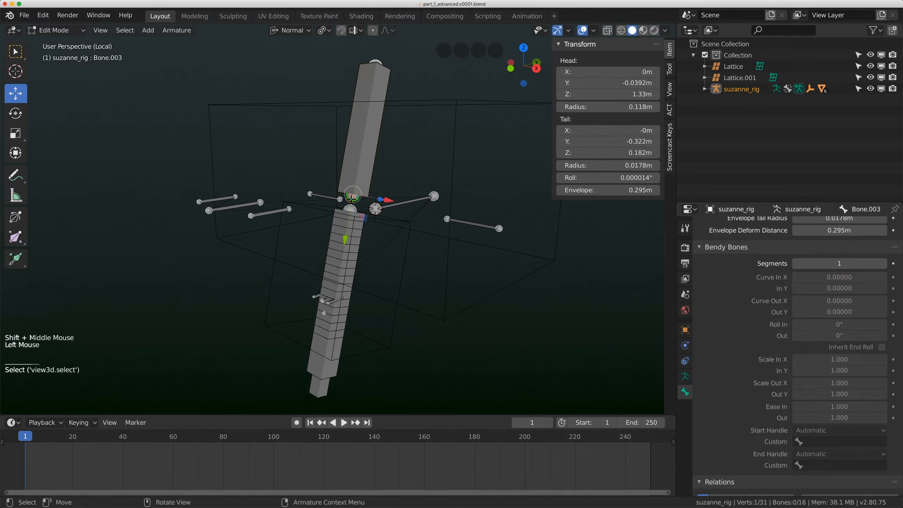
drag(343, 241, 357, 160)
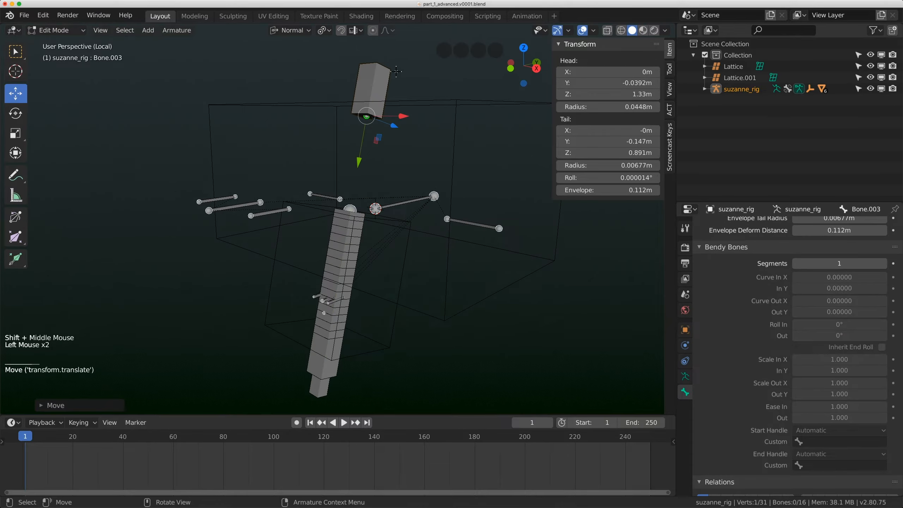
click(390, 76)
drag(363, 120, 356, 210)
scroll(356, 218, up, 2)
scroll(453, 233, up, 2)
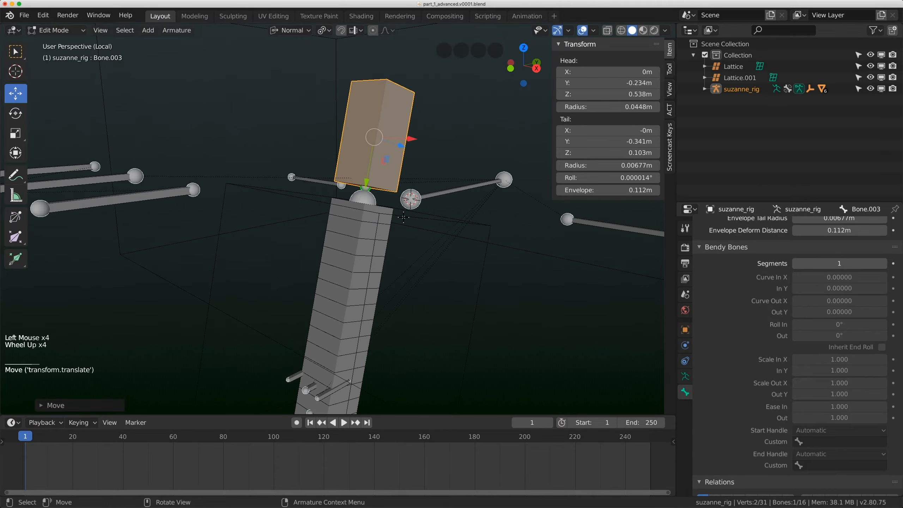
Snap the 3D cursor to the head of the long segmented bone
click(372, 191)
shift+middle_drag(372, 191, 343, 202)
scroll(342, 196, up, 4)
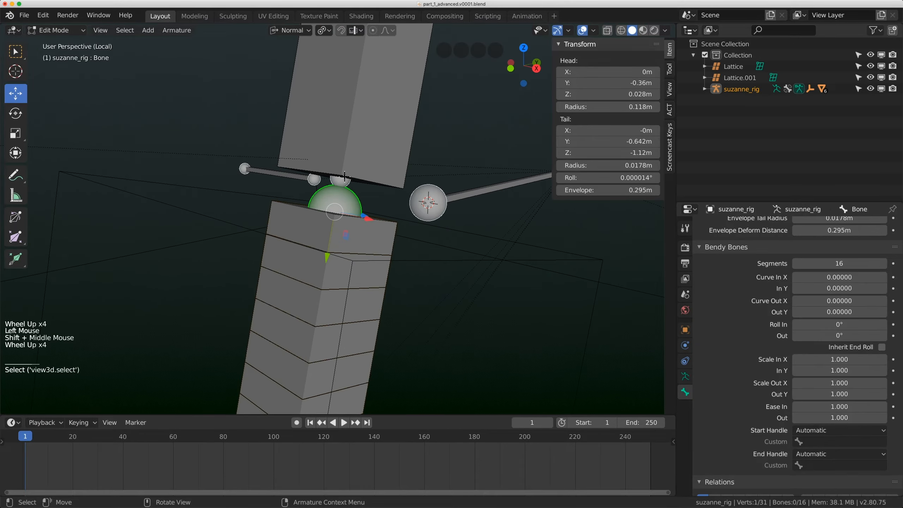
click(341, 181)
click(324, 196)
key(shift+s)
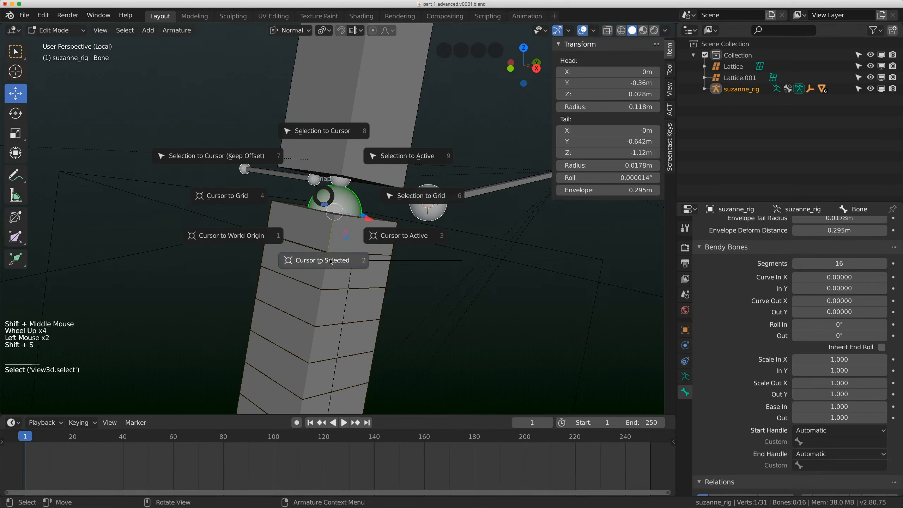
click(340, 181)
key(shift+s)
click(345, 204)
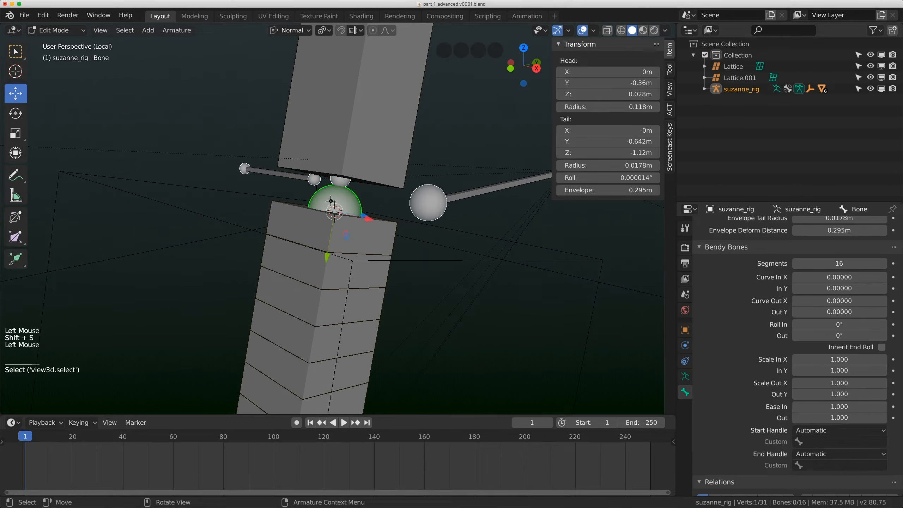
scroll(345, 204, down, 4)
scroll(345, 204, up, 3)
key(shift+s)
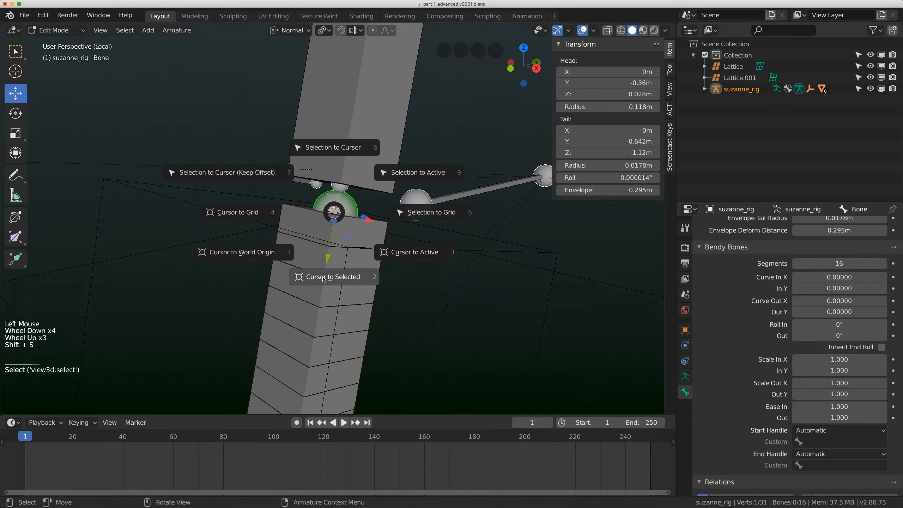
click(328, 259)
Snap the tail of the short upper bone to the 3D cursor
click(345, 186)
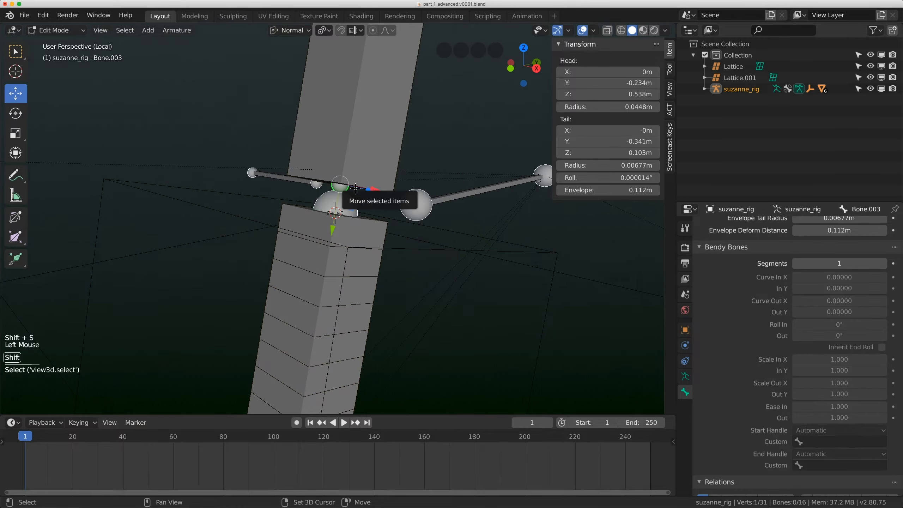
scroll(355, 164, down, 5)
shift+scroll(355, 164, up, 1)
key(shift+s)
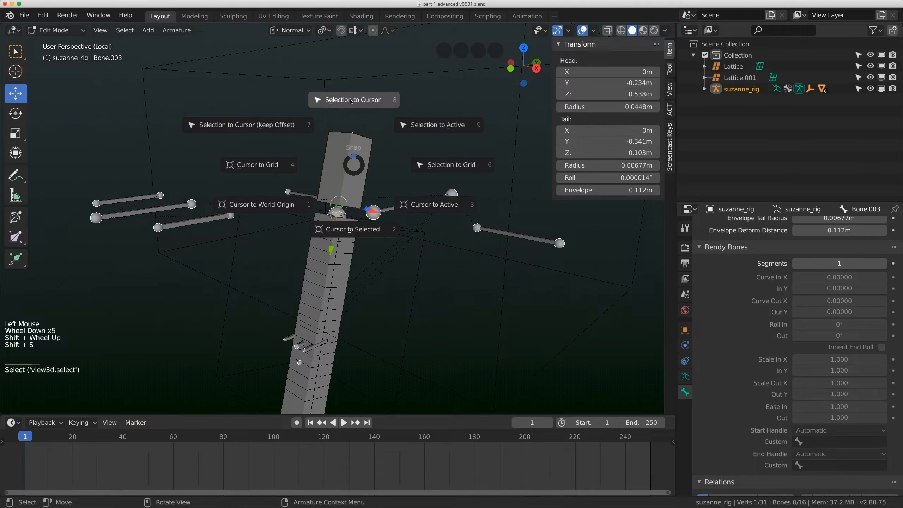
click(350, 100)
scroll(341, 250, down, 2)
shift+middle_drag(320, 349, 341, 327)
scroll(341, 327, up, 1)
Return to Pose Mode and remove the Stretch To constraint from the short upper bone
key(Tab)
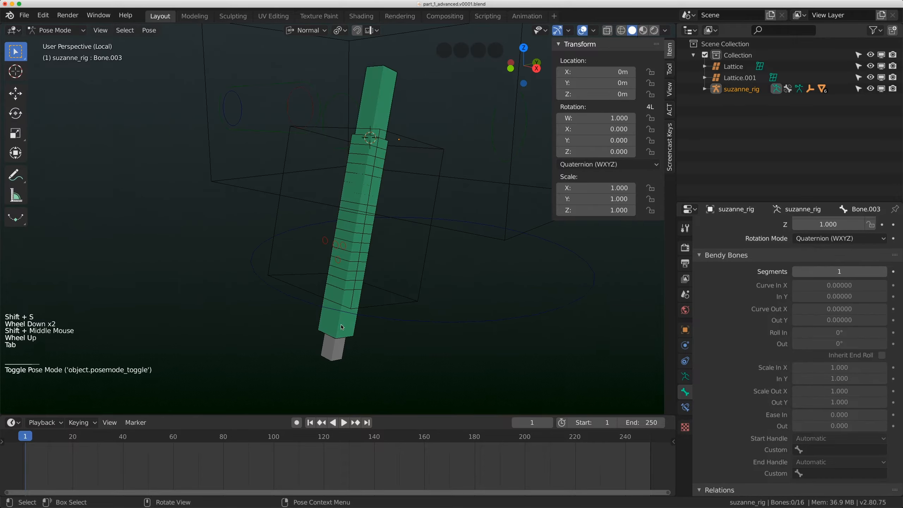
click(340, 336)
scroll(370, 270, down, 1)
middle_drag(370, 271, 398, 208)
scroll(398, 208, up, 1)
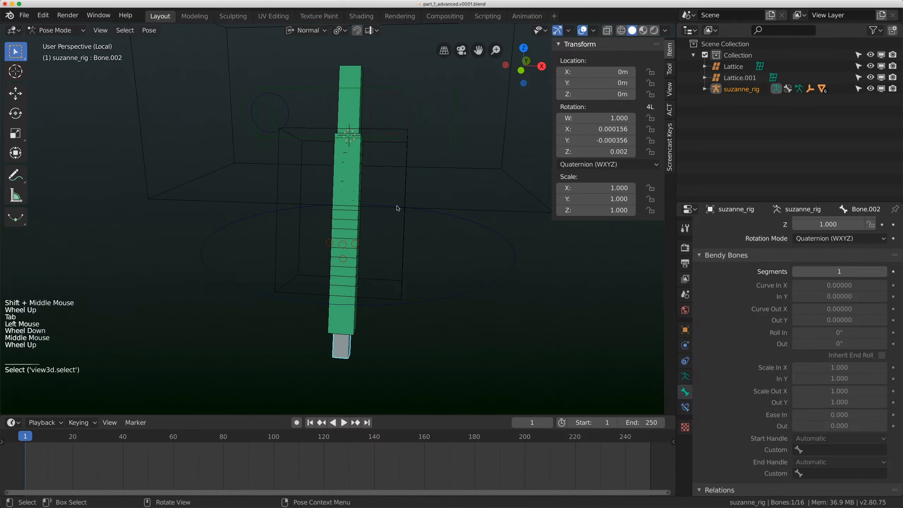
double_click(360, 66)
middle_drag(382, 153, 387, 100)
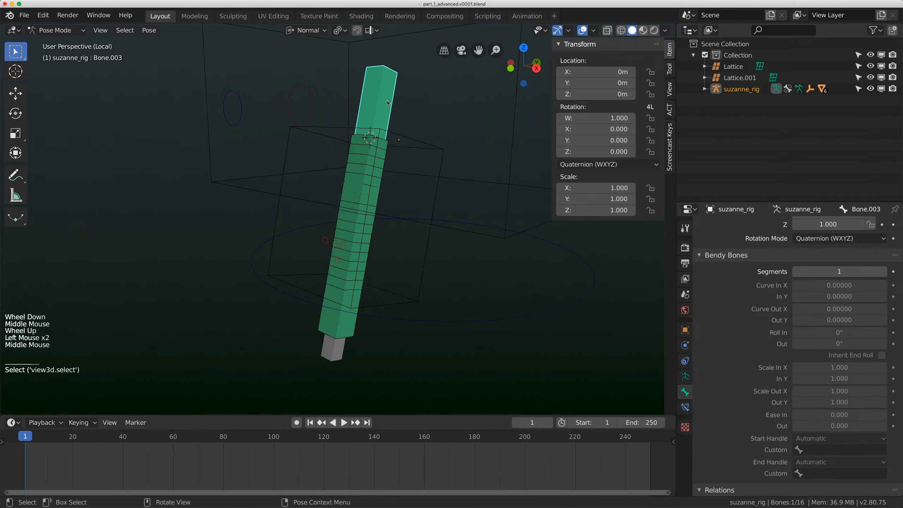
click(685, 408)
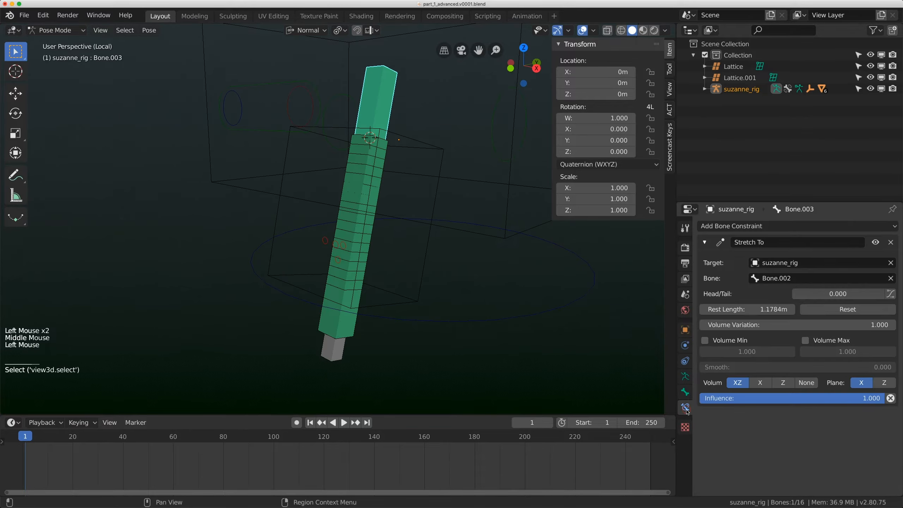
click(891, 243)
scroll(435, 215, down, 1)
middle_drag(434, 215, 426, 216)
scroll(404, 274, up, 1)
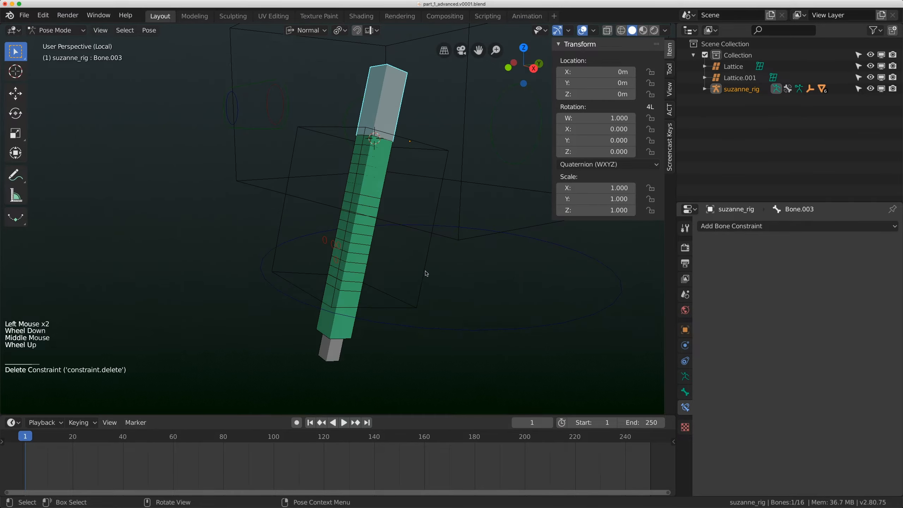
Select the lower lattice with the rig as active object and parent it using Armature Deform
click(426, 273)
middle_drag(406, 260, 411, 252)
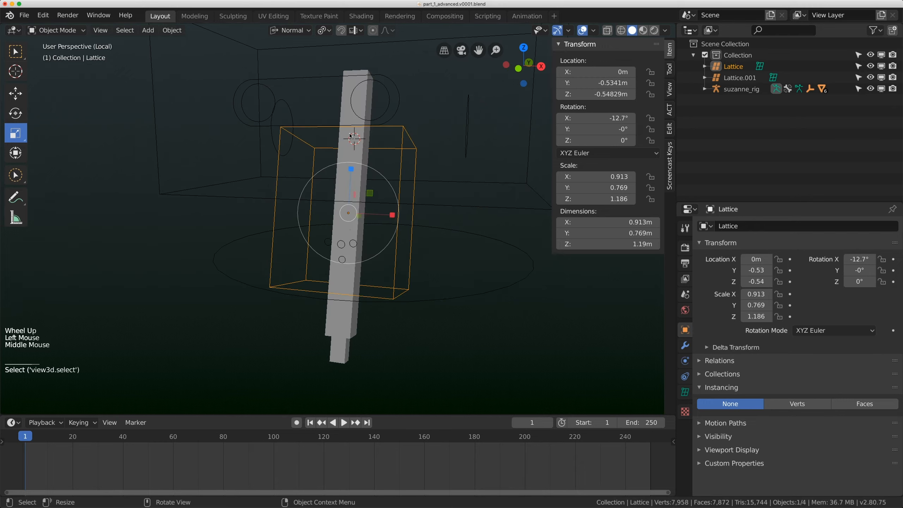
click(684, 392)
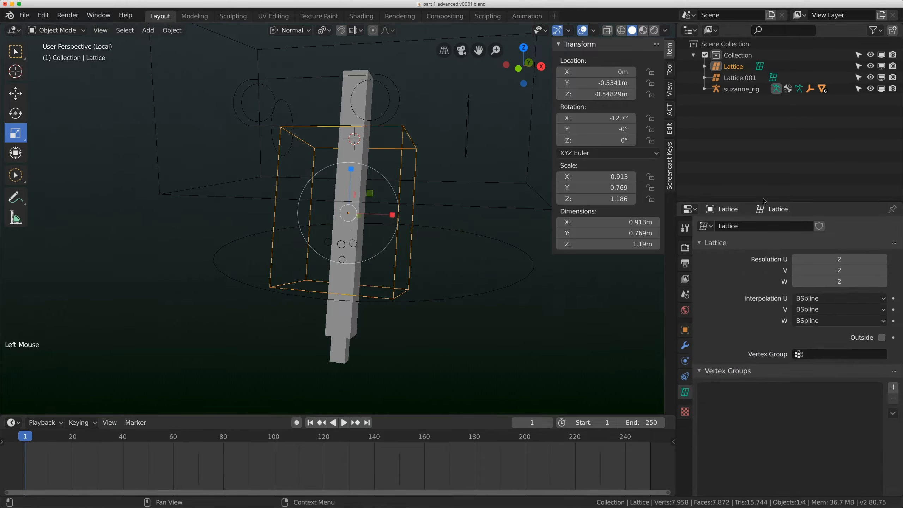
shift+click(343, 99)
key(ctrl+p)
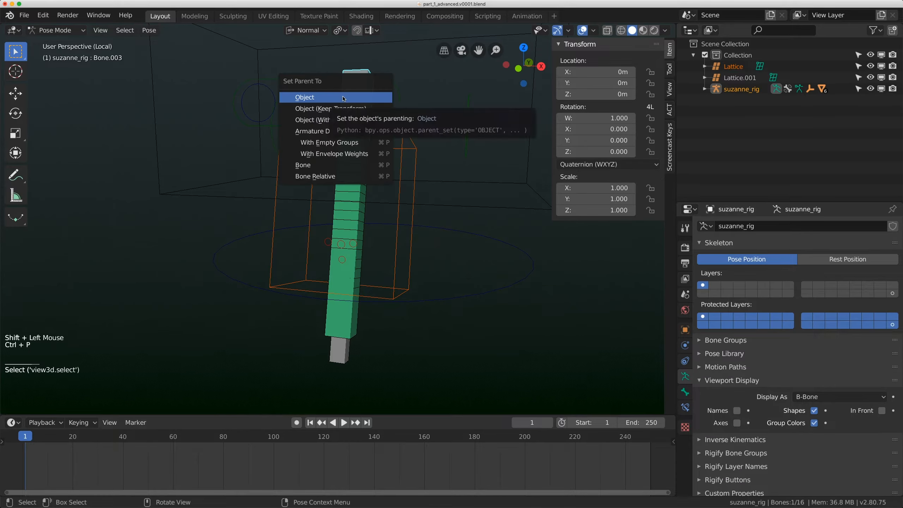
click(320, 131)
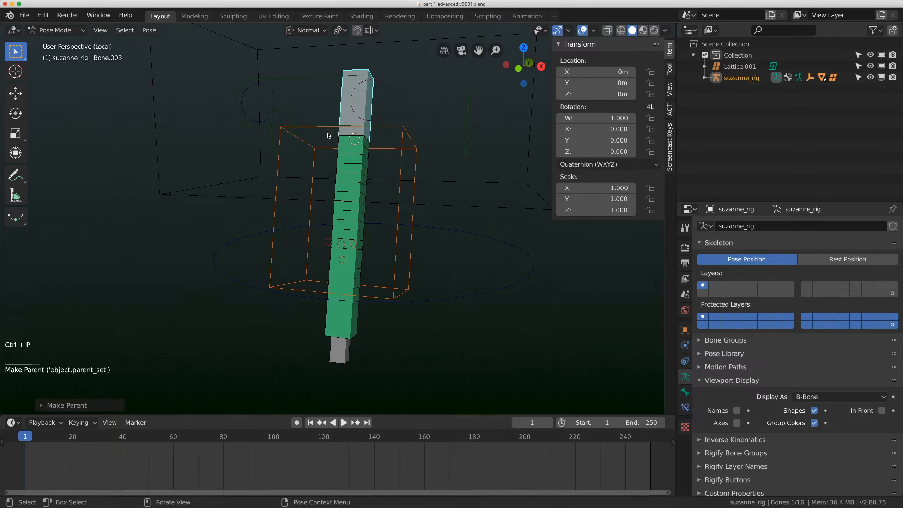
Expand the rig's hierarchy, select the parented lattice, and check its Armature modifier and vertex groups
click(705, 77)
click(744, 123)
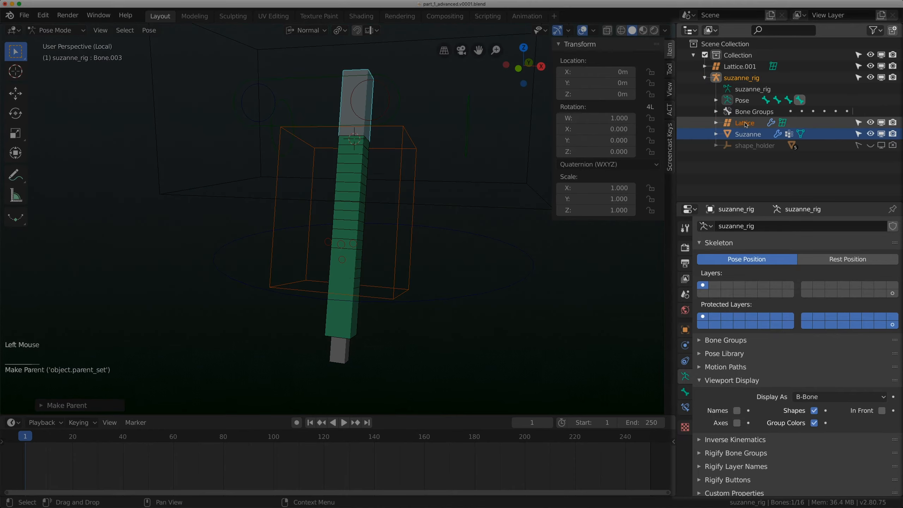
click(742, 77)
click(744, 123)
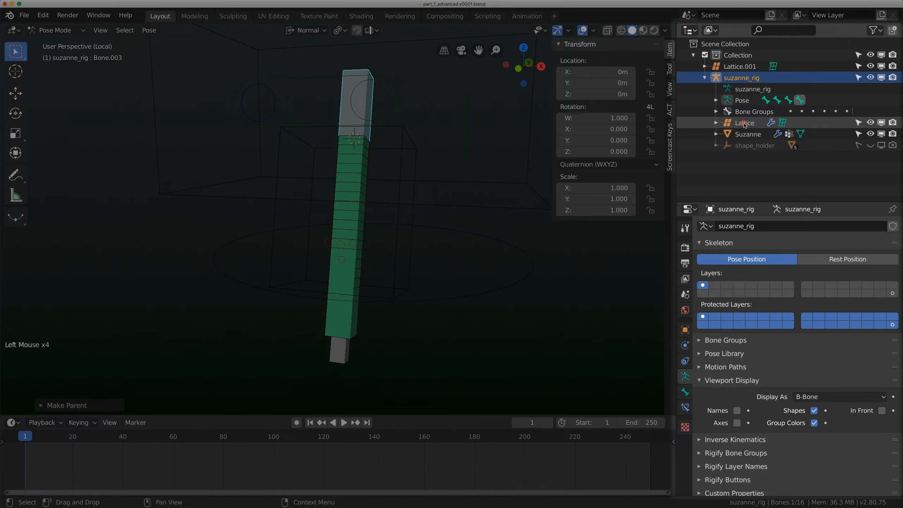
click(686, 345)
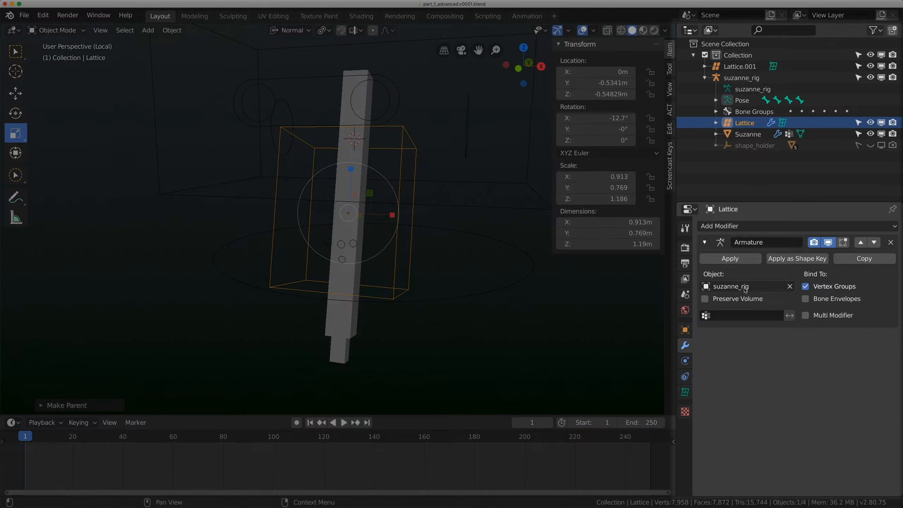
click(685, 392)
scroll(764, 380, down, 5)
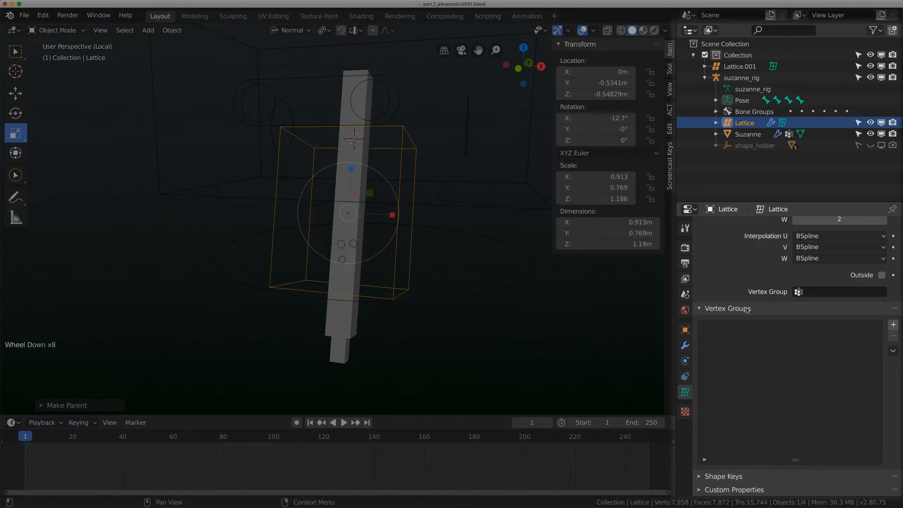
Rename the parented lattice to jaw_squash and add two vertex groups to it
click(744, 123)
double_click(744, 123)
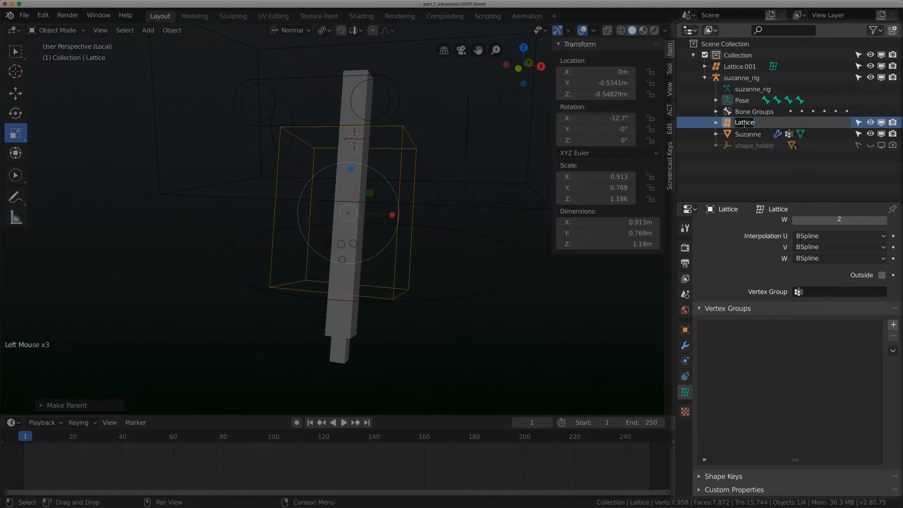
text(jaw_squash)
key(Return)
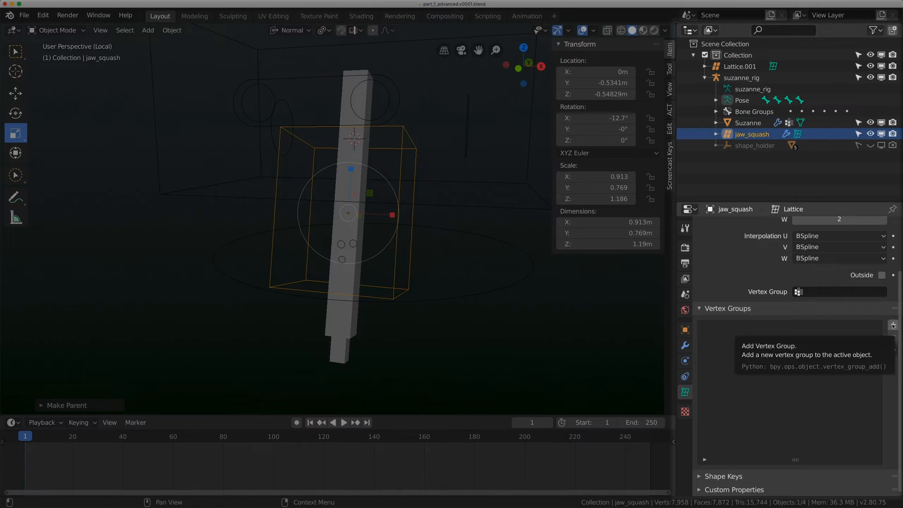
click(894, 325)
click(893, 325)
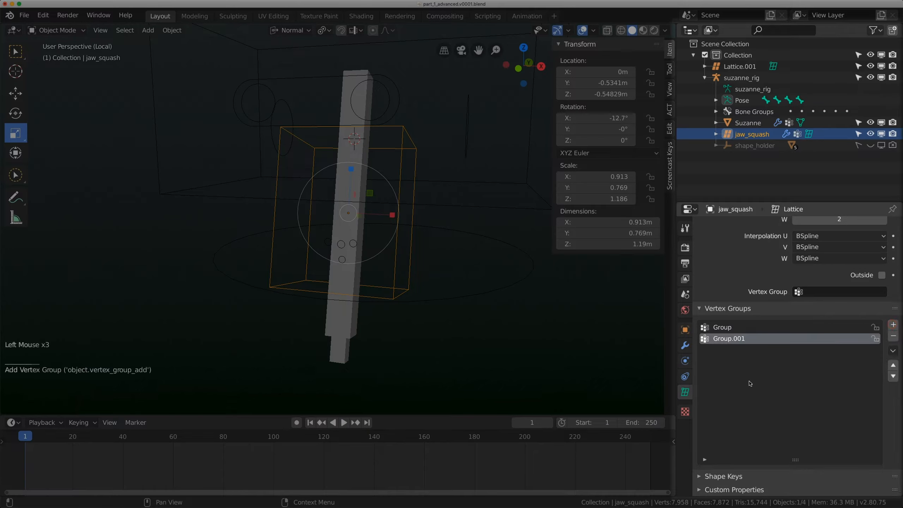
Raise the jaw_squash lattice's W resolution step by step and undo the last three increases
middle_drag(409, 256, 444, 246)
key(KP_3)
scroll(846, 278, up, 4)
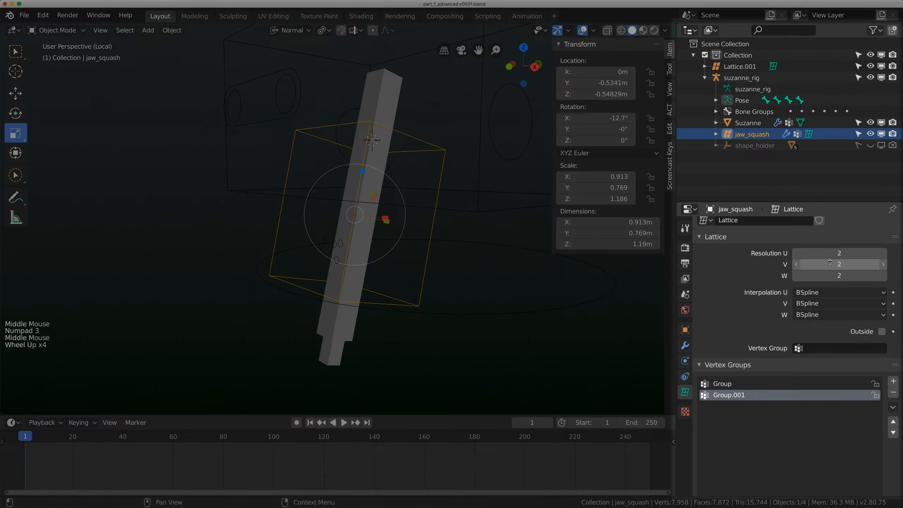
click(884, 276)
click(885, 276)
click(885, 276)
click(884, 276)
click(884, 276)
click(884, 276)
click(885, 276)
click(885, 275)
key(ctrl+z)
key(ctrl+z)
key(ctrl+z)
Set the jaw_squash lattice's W resolution to 14
click(833, 278)
text(12)
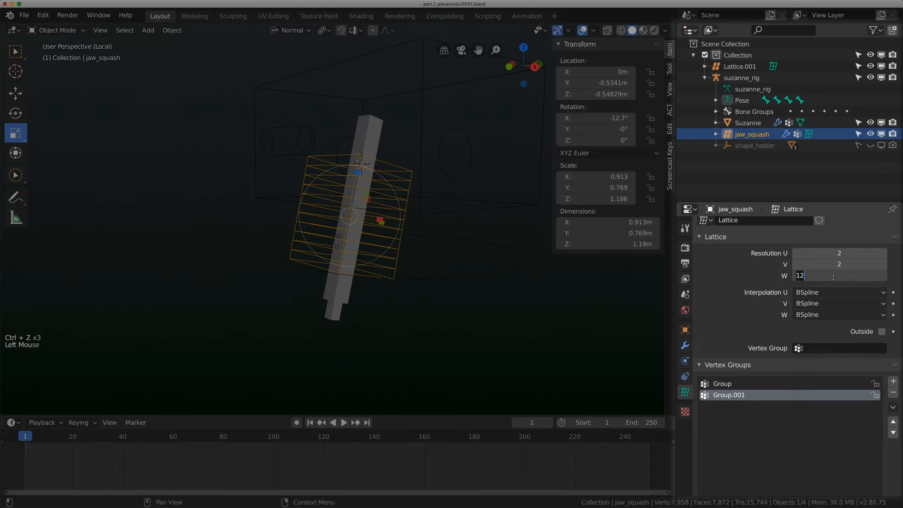
text(4)
key(Return)
scroll(349, 217, up, 2)
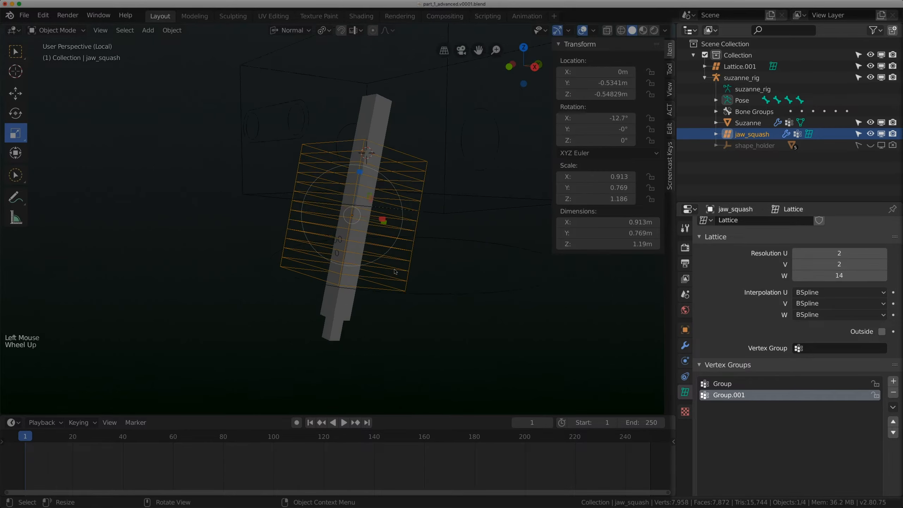
Set the U, V and W interpolation of the jaw_squash lattice to Linear
click(818, 292)
click(819, 306)
click(818, 304)
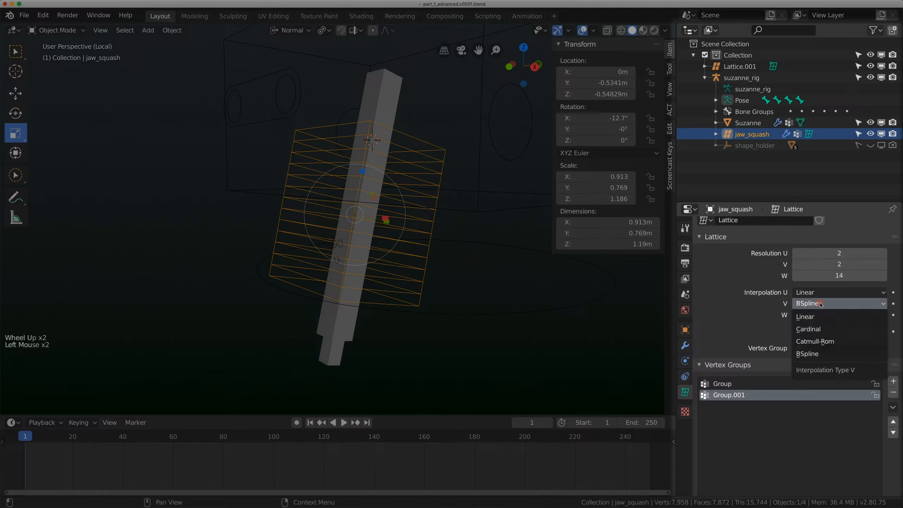
click(818, 316)
click(811, 315)
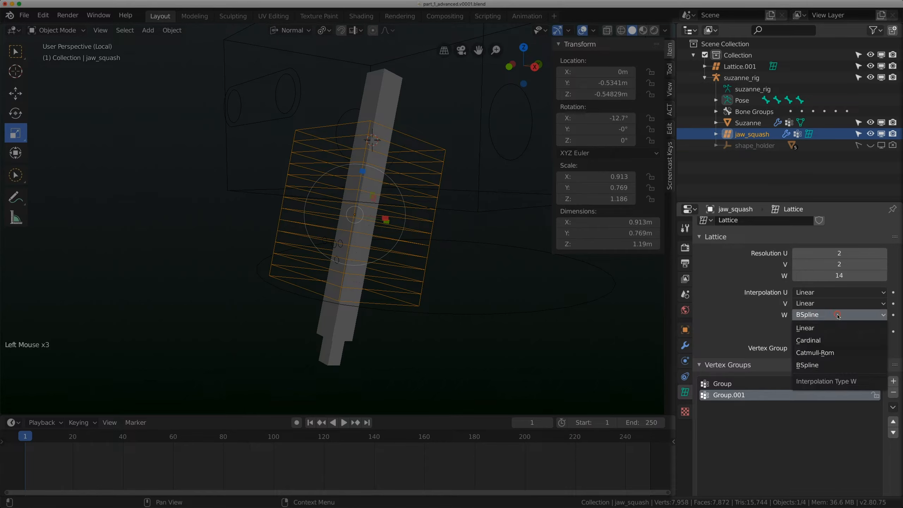
click(812, 328)
Rename the middle bendy bone of the rig, the one with 16 segments, to jaw_deform_01
click(378, 111)
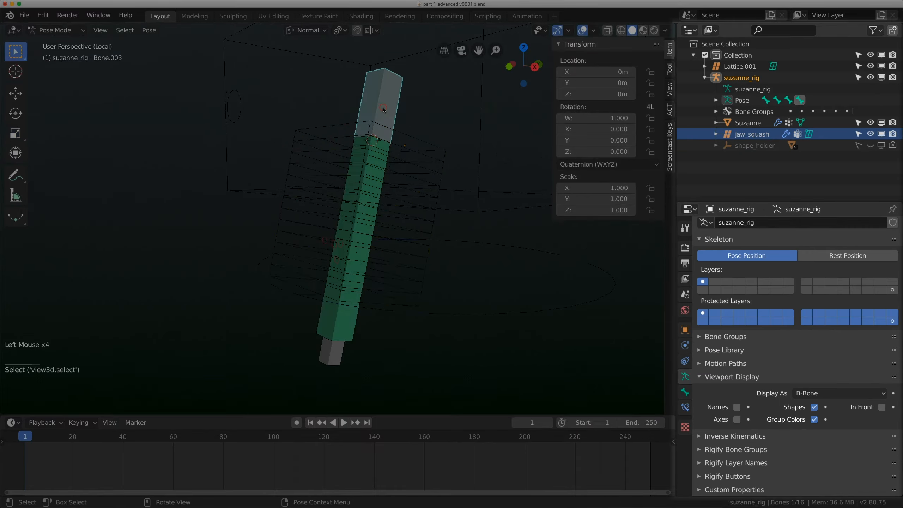
middle_drag(375, 196, 389, 196)
click(372, 198)
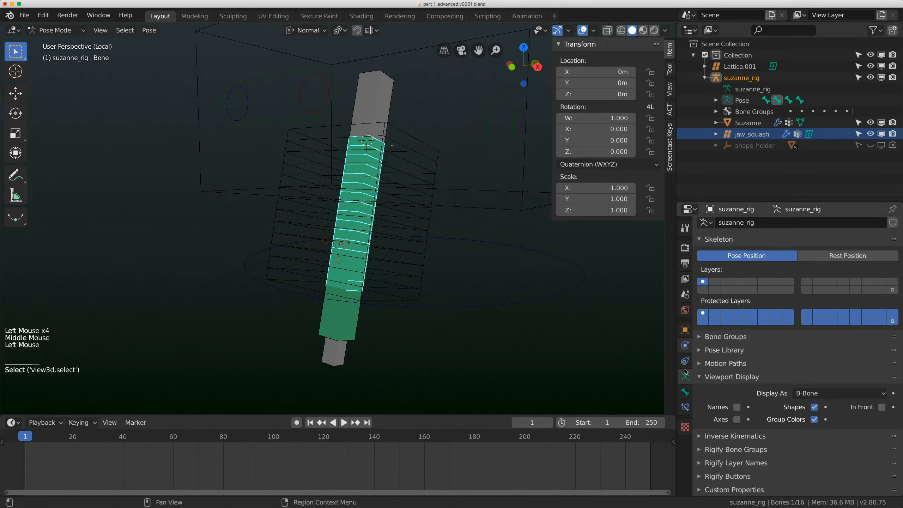
click(686, 392)
scroll(761, 278, up, 20)
scroll(560, 253, up, 20)
scroll(560, 252, down, 16)
scroll(560, 253, up, 3)
click(762, 227)
text(jaw_defor)
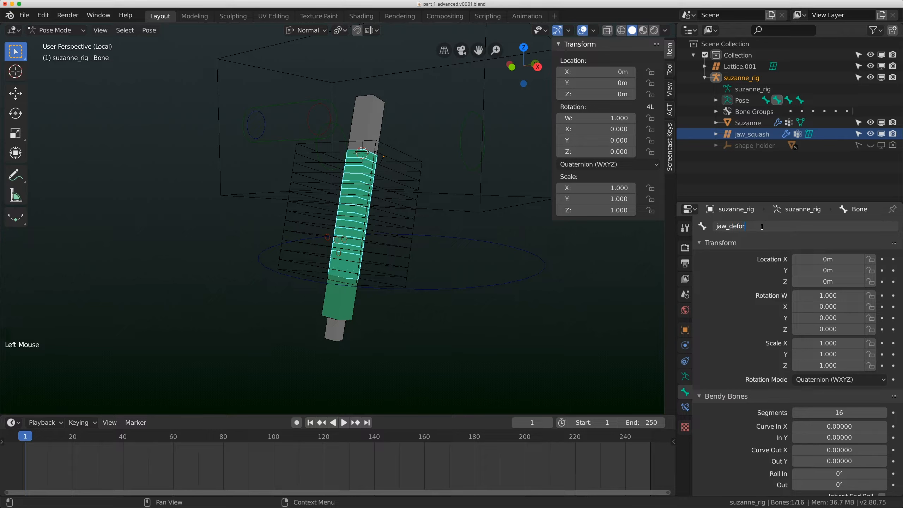
text(m_1)
text(1)
key(Return)
Rename the bone at the upper end of the jaw chain to jaw_deform_02
click(386, 120)
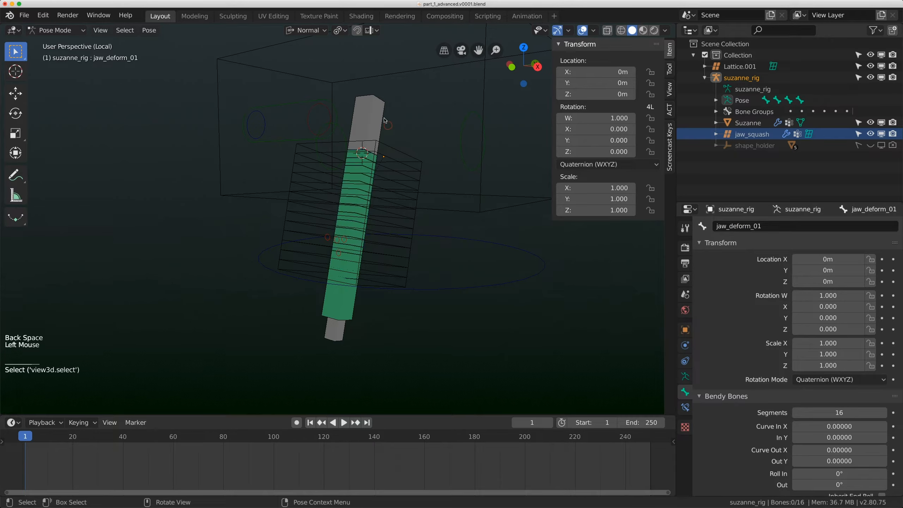
scroll(395, 121, down, 1)
click(370, 114)
click(371, 113)
text(jaw_deform_01)
key(Return)
click(753, 227)
drag(758, 226, 788, 230)
click(820, 233)
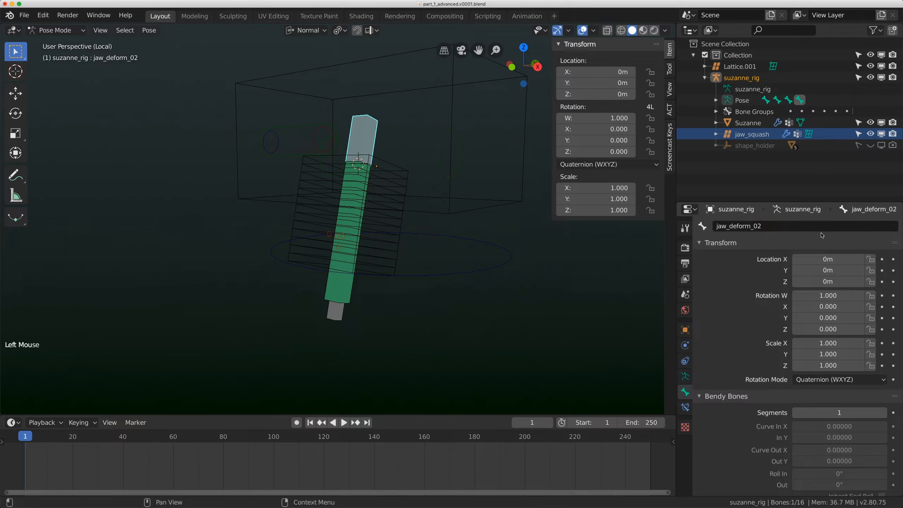
Rename the small bone at the lower tip of the jaw chain to jaw_controller
click(332, 313)
click(764, 226)
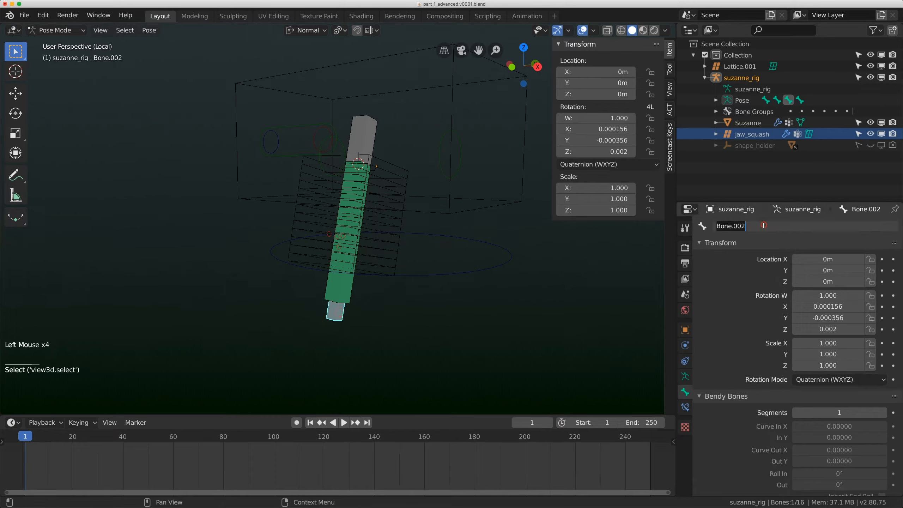
text(jaw_controller)
key(Return)
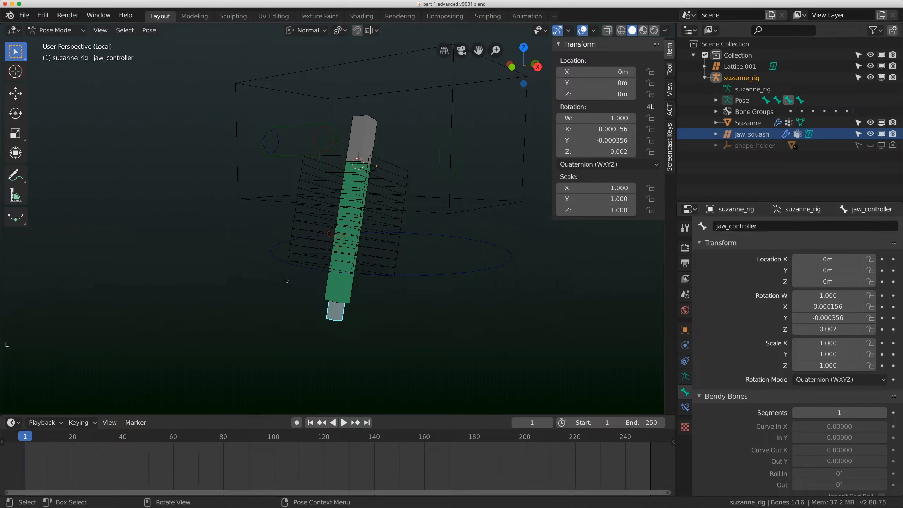
Rename the short bone just above jaw_controller to mch_jaw
click(340, 285)
click(740, 227)
text(mch_jaw)
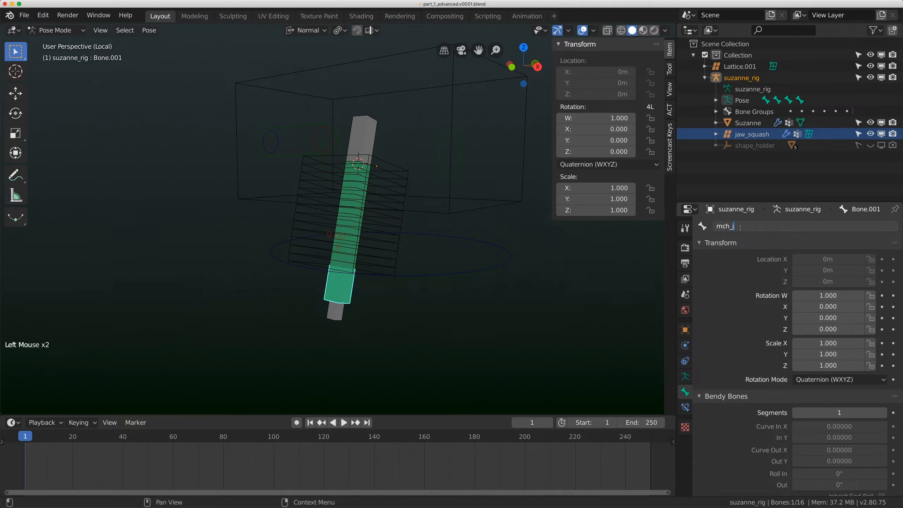
click(332, 286)
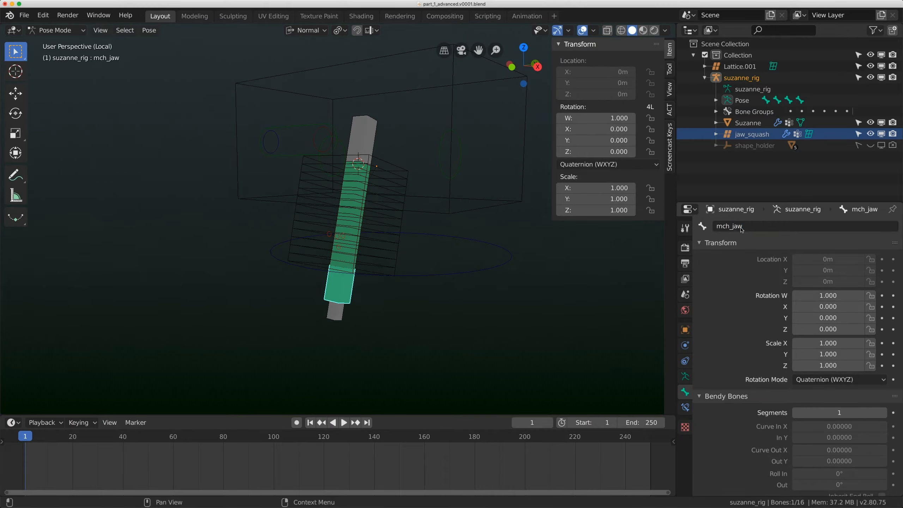
Rename the first vertex group of the jaw_squash lattice to jaw_deform_01
click(401, 253)
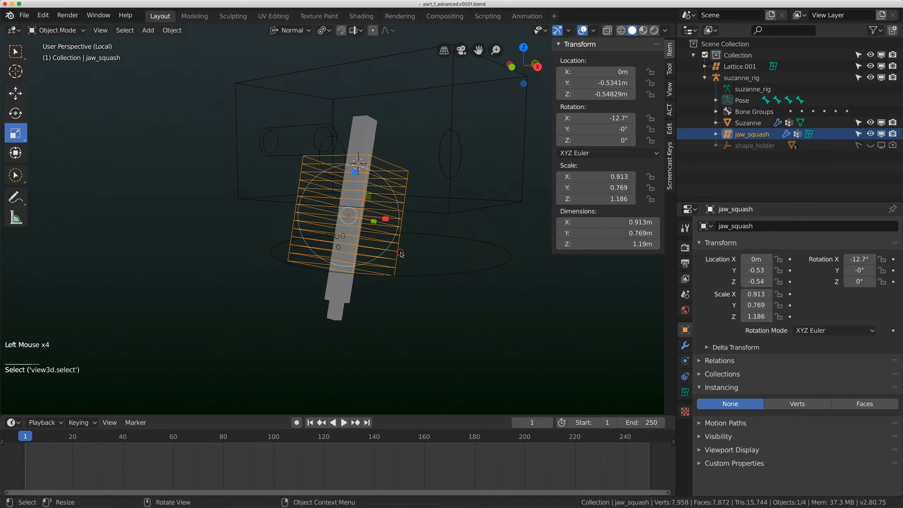
click(685, 392)
click(739, 388)
scroll(738, 388, down, 3)
scroll(739, 388, up, 1)
scroll(739, 387, down, 3)
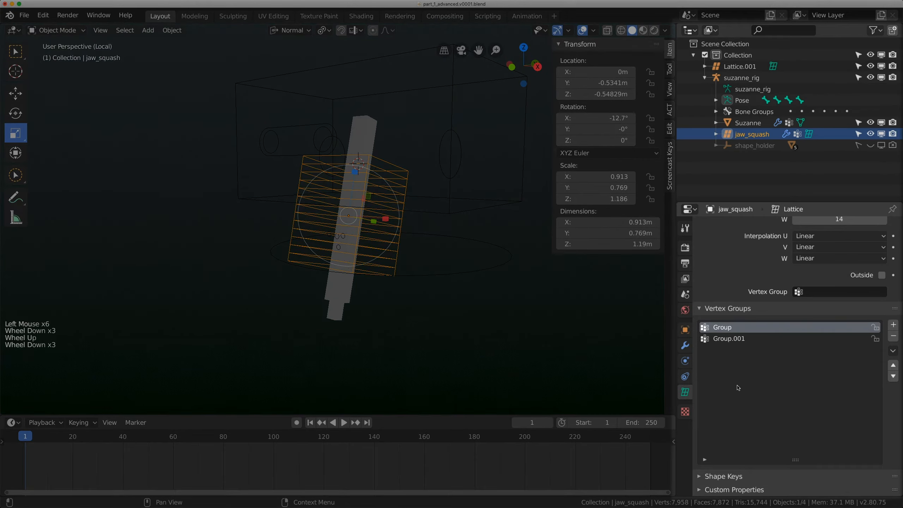
double_click(724, 328)
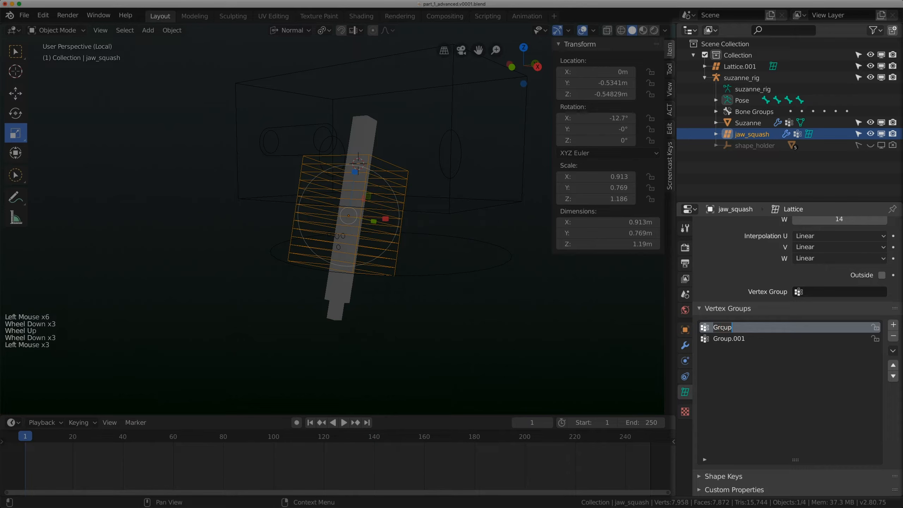
text(jaw)
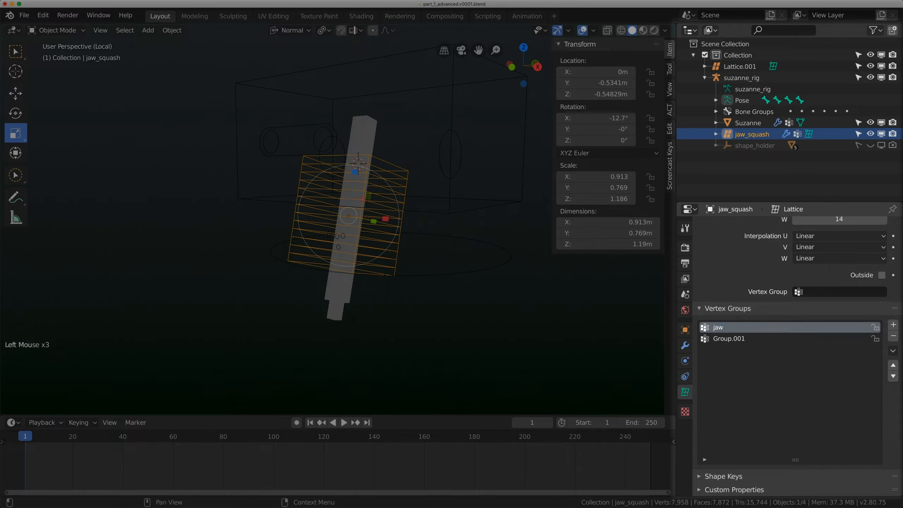
text(_deform_02)
double_click(725, 328)
Rename the lattice's second vertex group to jaw_deform_02
double_click(750, 339)
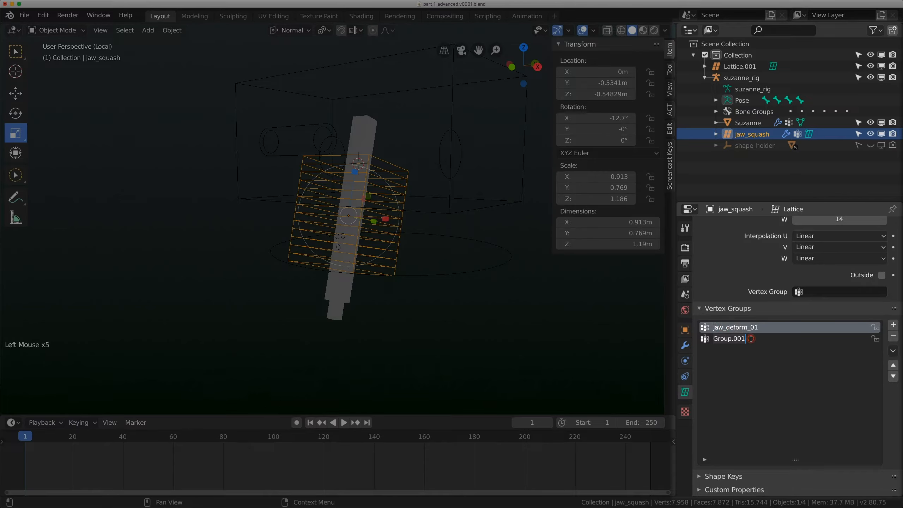
text(jaw_deform_0)
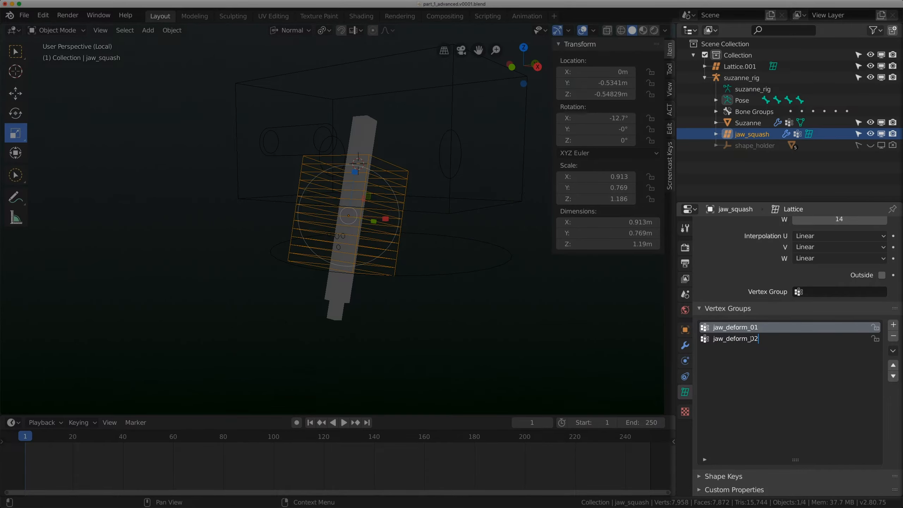
text(2)
key(Return)
In Edit Mode from the right view, assign the lattice's lower nine rows of points to jaw_deform_01 with weight 1.000
key(KP_3)
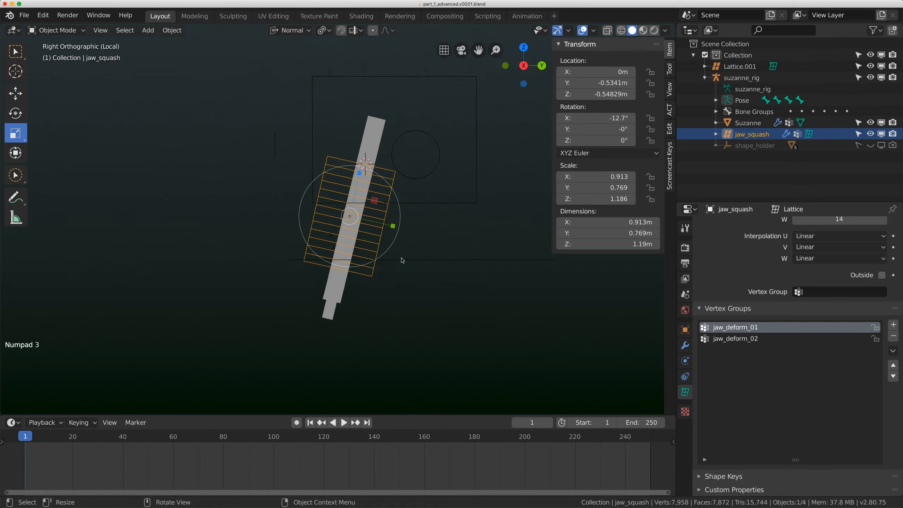
scroll(402, 261, up, 4)
shift+middle_drag(412, 288, 409, 300)
click(68, 30)
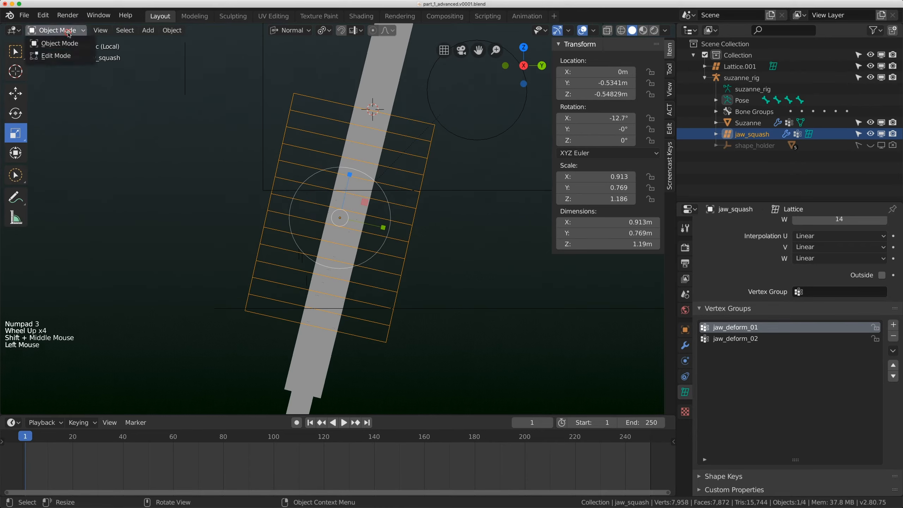
click(55, 55)
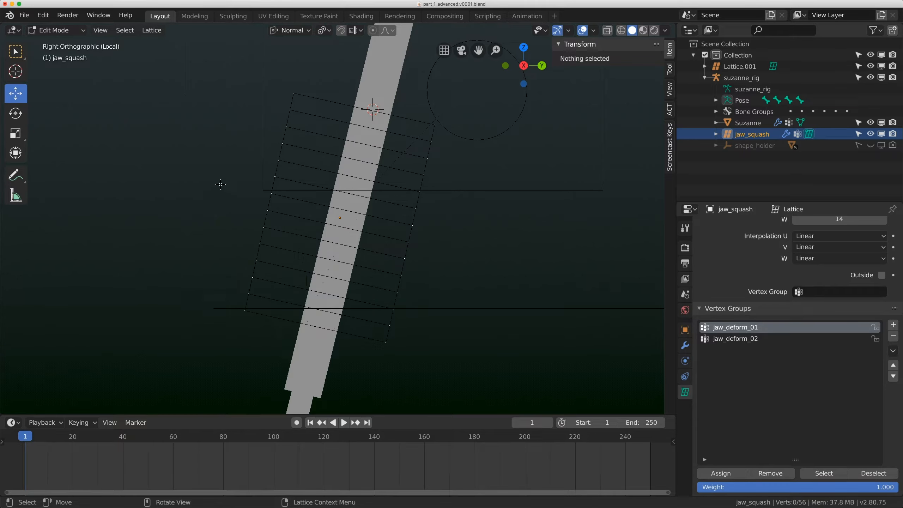
key(b)
drag(199, 173, 313, 344)
key(b)
drag(359, 197, 452, 393)
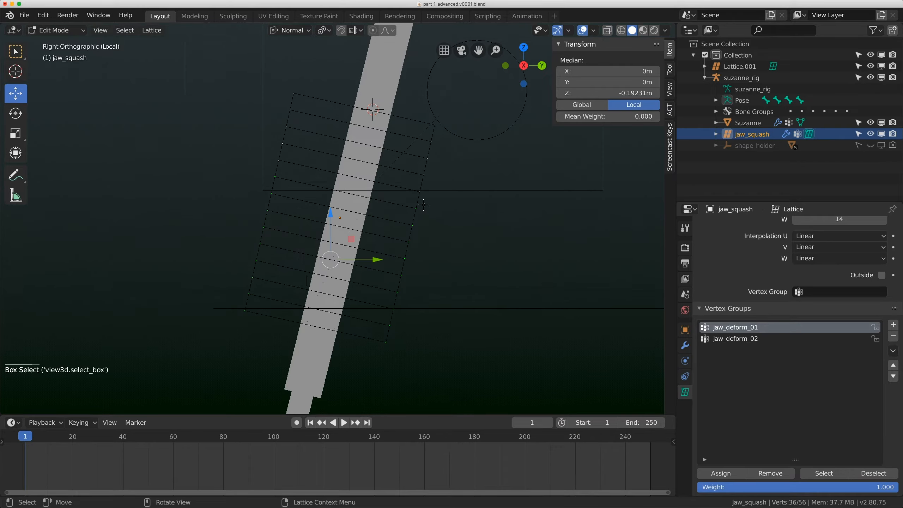
scroll(719, 297, down, 6)
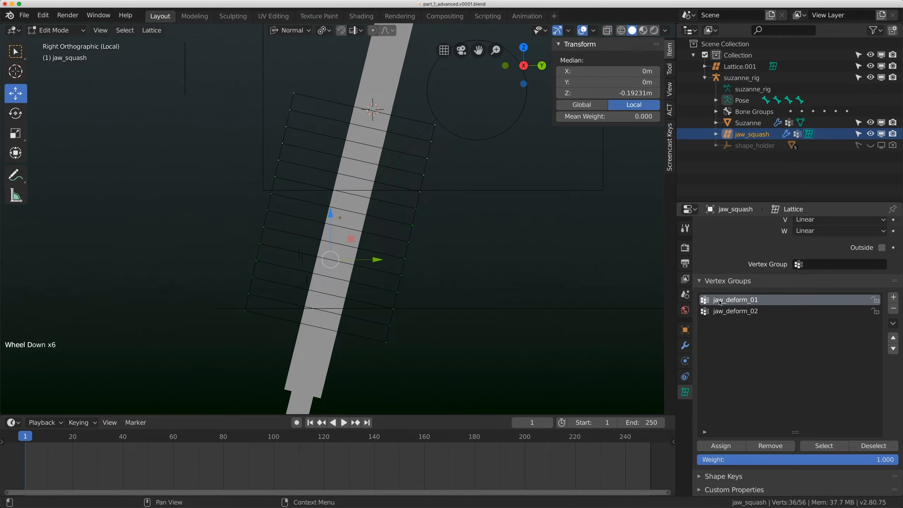
click(719, 446)
Assign the lattice's upper five rows of points to the jaw_deform_02 vertex group with weight 1.000
shift+middle_drag(299, 185, 292, 263)
scroll(292, 262, up, 5)
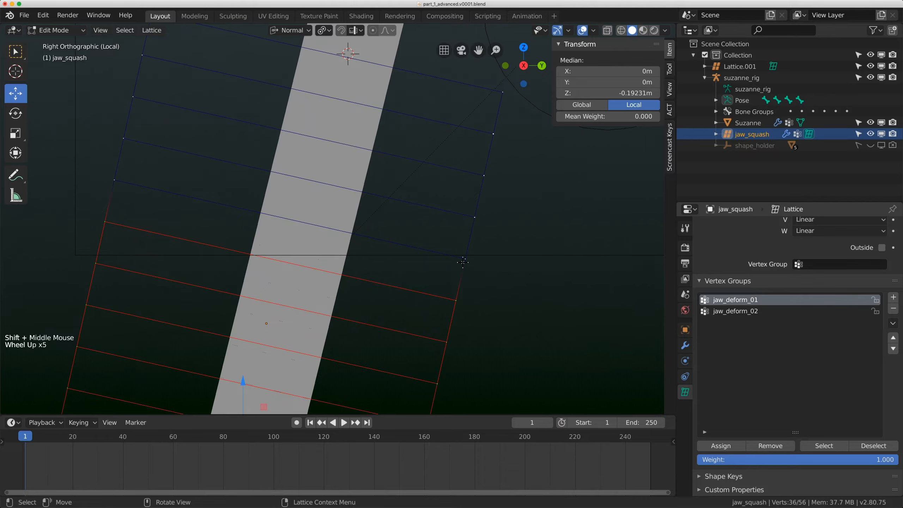
scroll(467, 294, down, 3)
shift+middle_drag(467, 295, 469, 306)
click(735, 311)
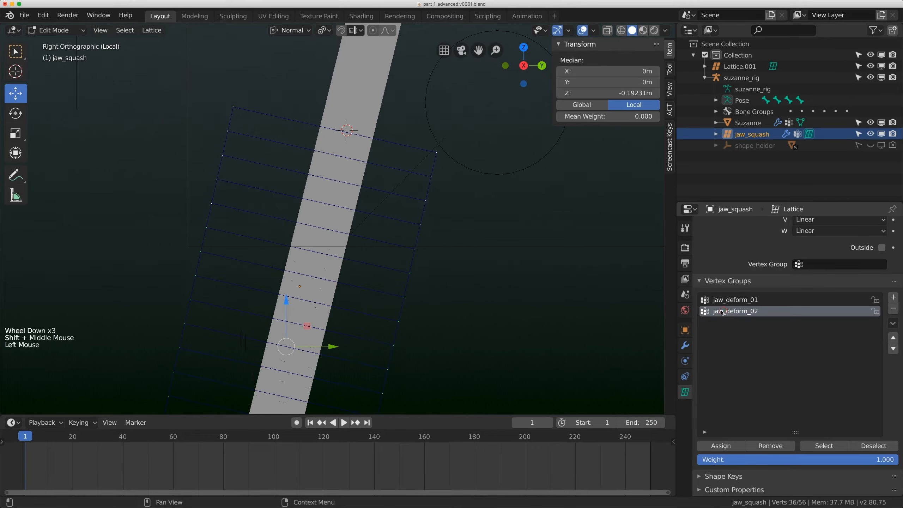
drag(436, 260, 405, 181)
key(ctrl+z)
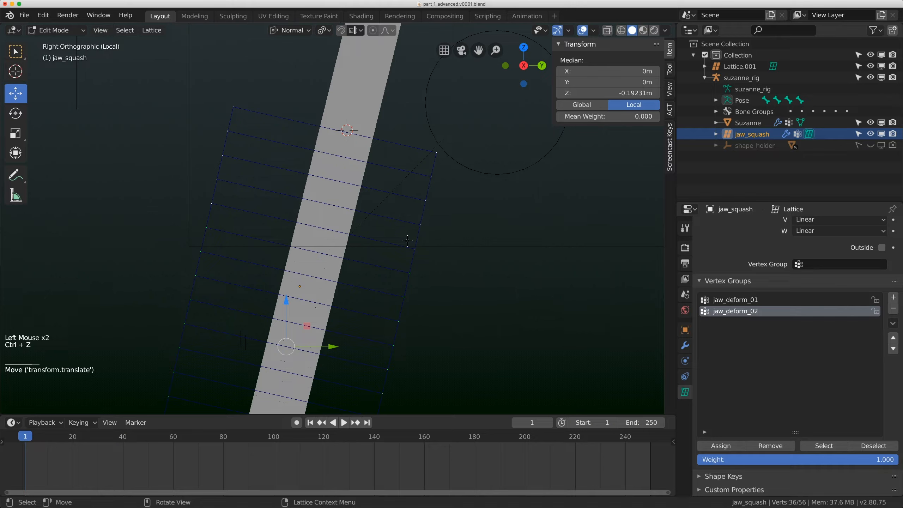
key(ctrl+i)
click(435, 250)
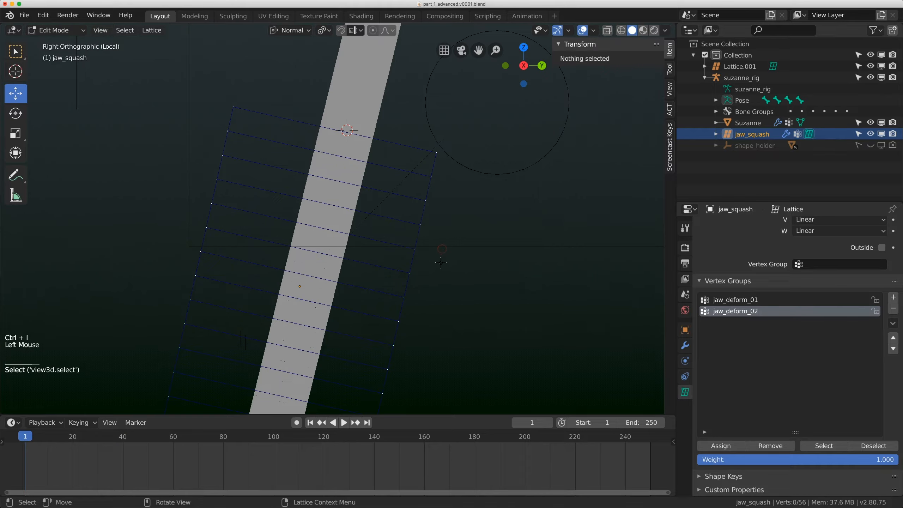
key(b)
drag(377, 115, 480, 254)
key(b)
drag(299, 77, 170, 217)
click(721, 446)
Compare the weight distribution of jaw_deform_01 and jaw_deform_02 by alternating between the two vertex groups
scroll(410, 283, down, 3)
shift+middle_drag(411, 284, 445, 252)
scroll(444, 253, down, 1)
click(744, 300)
click(744, 312)
click(746, 300)
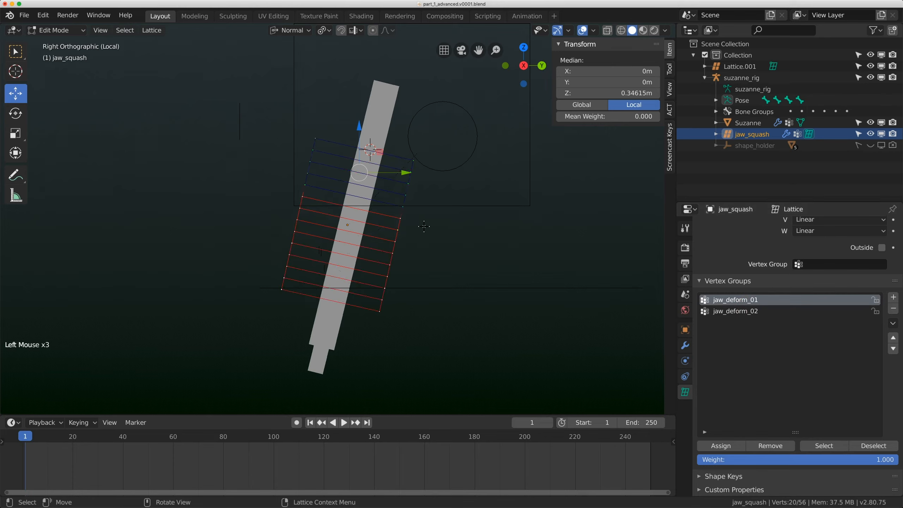
scroll(622, 231, up, 4)
click(774, 313)
click(755, 300)
click(755, 311)
click(755, 300)
click(755, 311)
click(754, 300)
click(754, 312)
click(754, 300)
Assign the fifth row of lattice points from the top to jaw_deform_01 with weight 0.500
shift+middle_drag(451, 194, 441, 223)
scroll(441, 223, up, 1)
mouse_move(466, 205)
mouse_down()
mouse_move(491, 228)
mouse_move(476, 215)
mouse_up()
key(ctrl+z)
click(493, 230)
key(b)
key(b)
drag(265, 188, 245, 167)
click(793, 461)
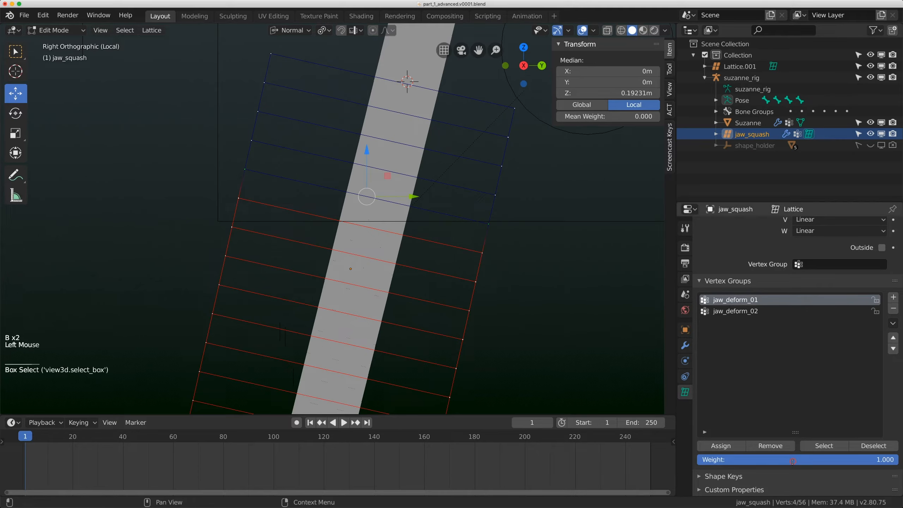
key(Return)
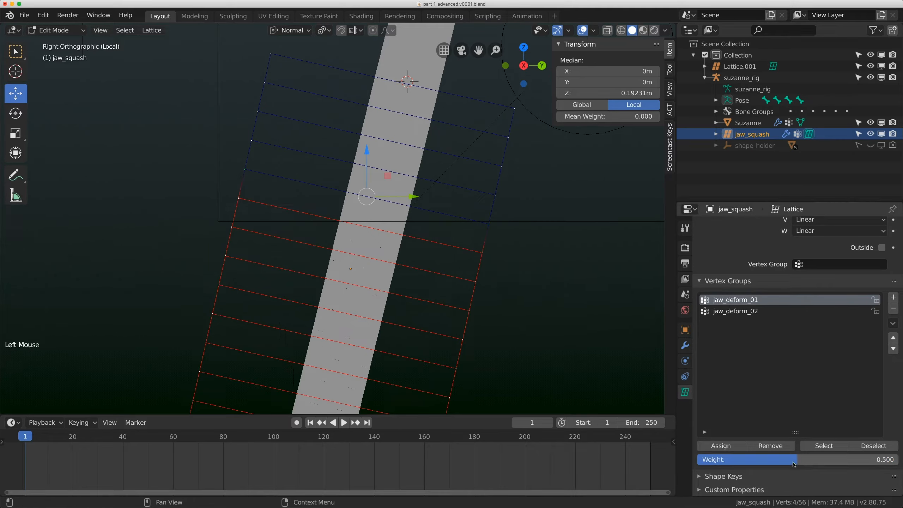
click(721, 446)
Make jaw_deform_02 the active vertex group and add a new annotation layer in the viewport
click(733, 312)
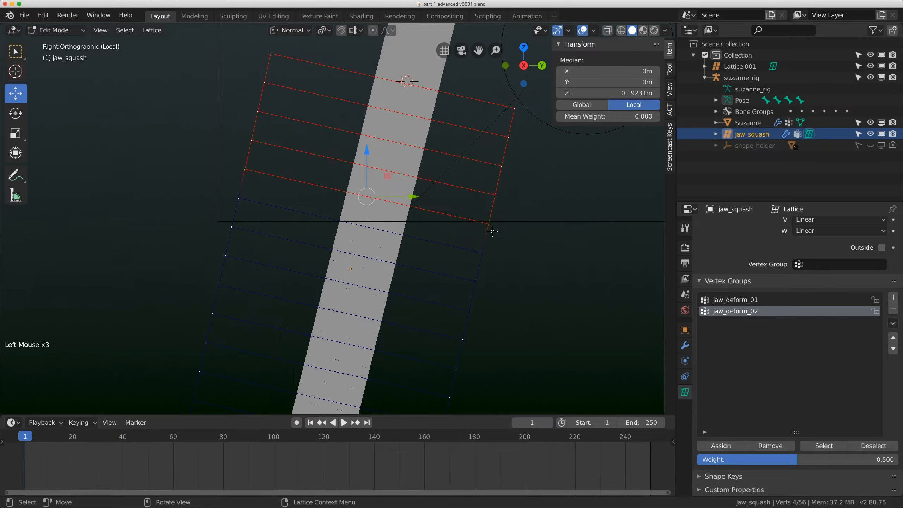
shift+middle_drag(467, 221, 498, 225)
scroll(497, 224, down, 2)
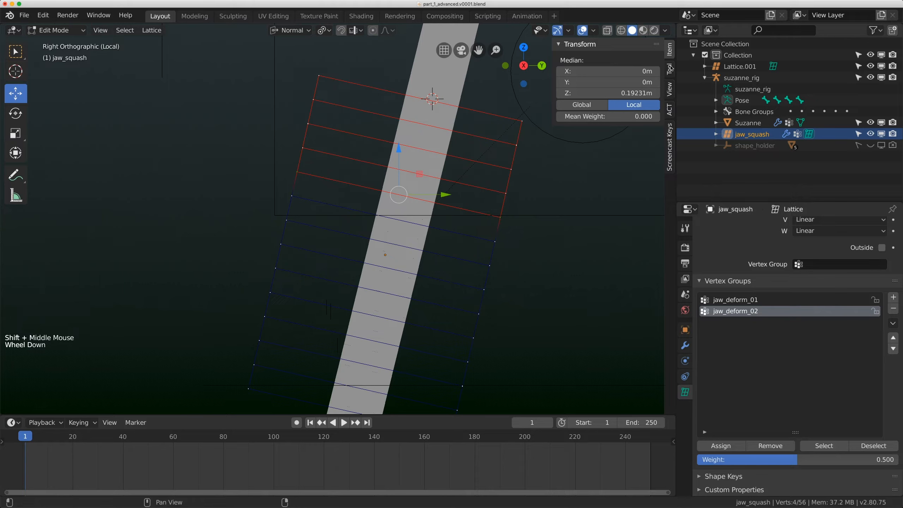
click(670, 146)
click(670, 89)
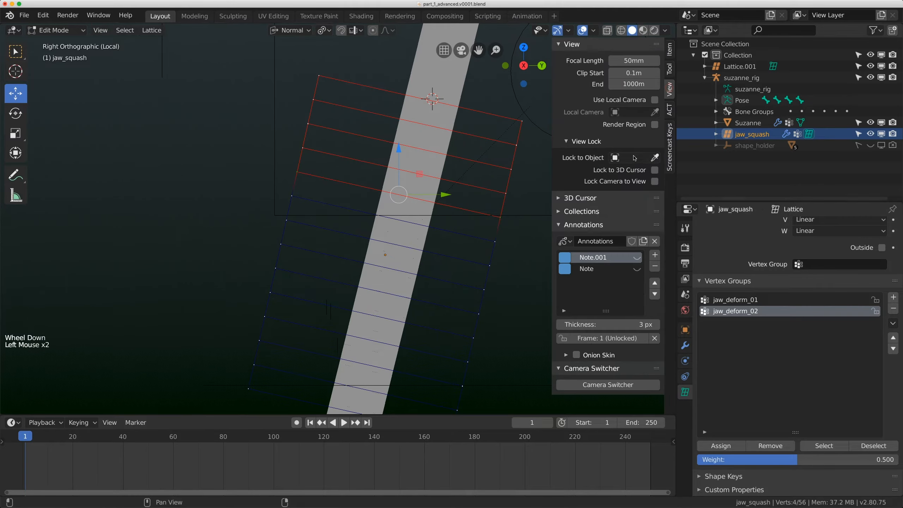
click(655, 255)
Annotate the lattice with leader lines, labelling the boundary row .5 and the row below it 1
shift+middle_drag(268, 168, 302, 176)
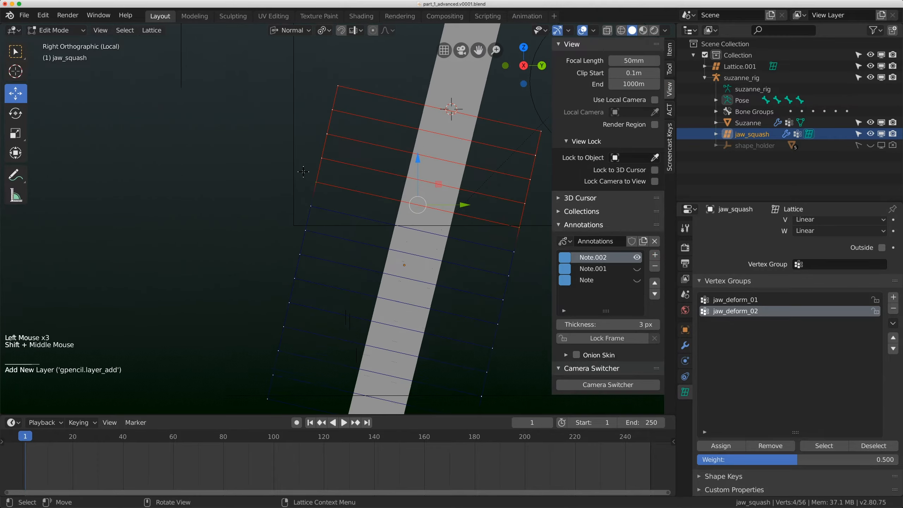
scroll(302, 177, up, 1)
key(d)
mouse_move(303, 175)
mouse_down()
mouse_move(216, 145)
mouse_move(222, 126)
mouse_up()
click(219, 143)
drag(292, 204, 232, 191)
click(231, 191)
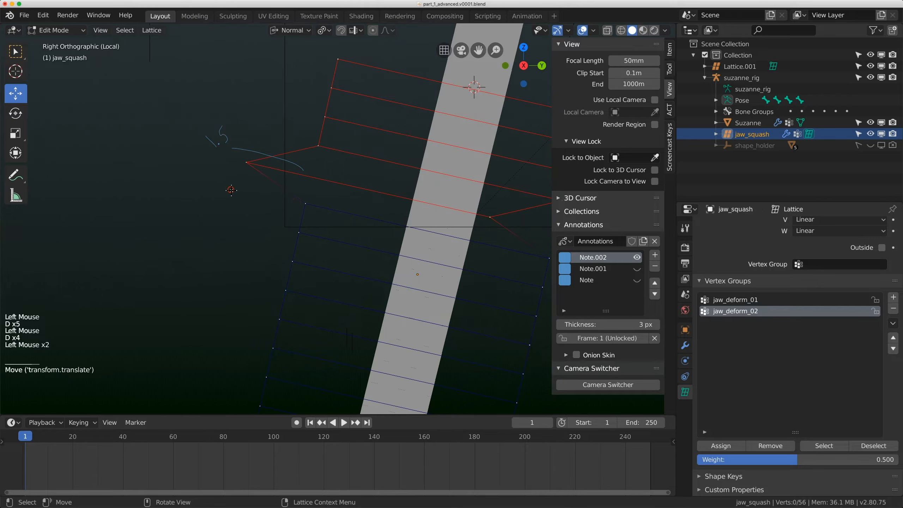
key(ctrl+z)
key(ctrl+z)
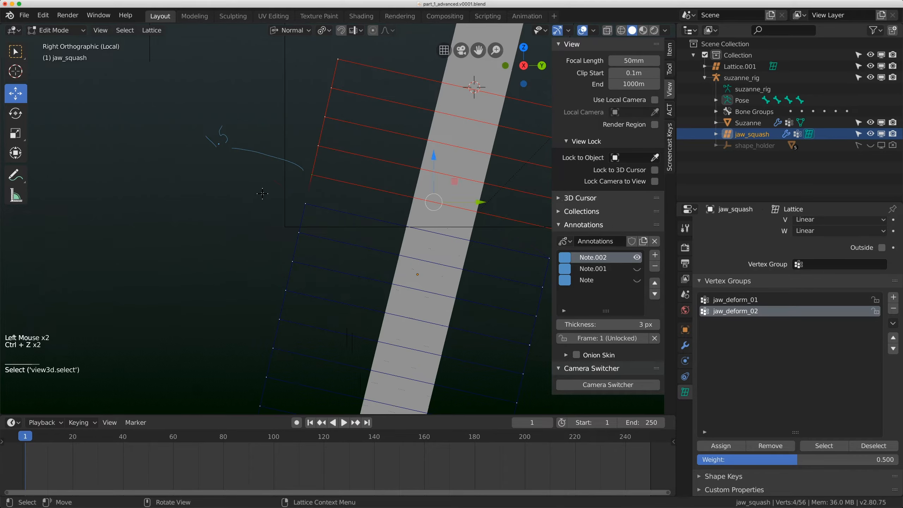
mouse_move(296, 200)
mouse_down()
mouse_move(216, 190)
mouse_move(203, 178)
mouse_up()
key(d)
Check the weights around the annotated rows in jaw_deform_01 against those in jaw_deform_02
click(771, 301)
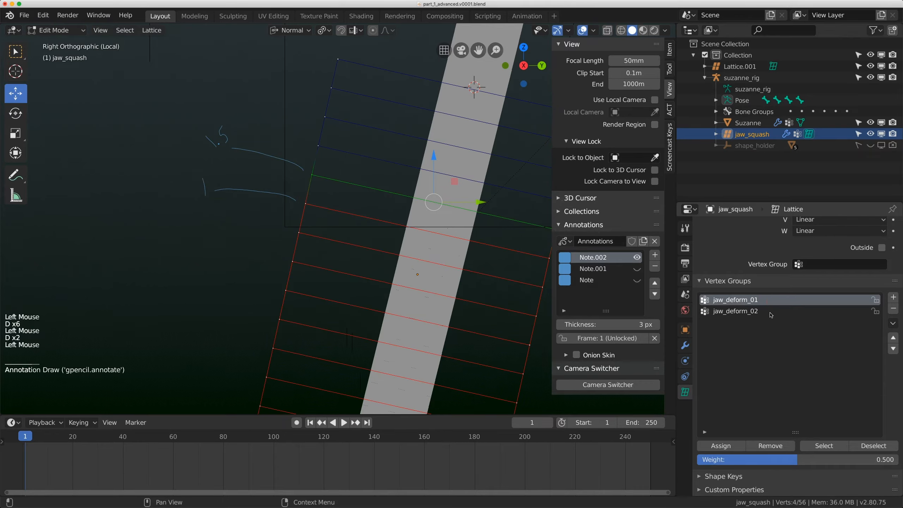
click(771, 314)
click(763, 300)
click(764, 312)
click(764, 301)
click(764, 312)
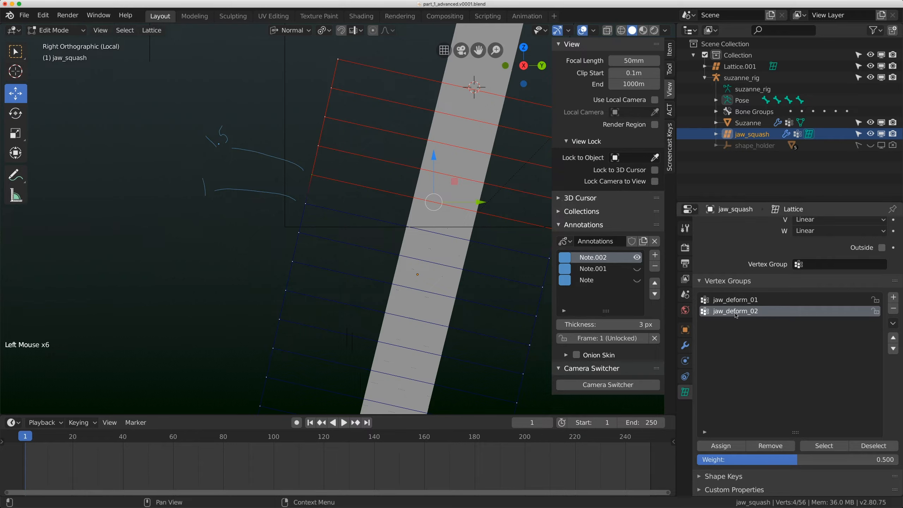
Assign the fifth row of lattice points from the top to jaw_deform_02 with weight 0.500
click(721, 445)
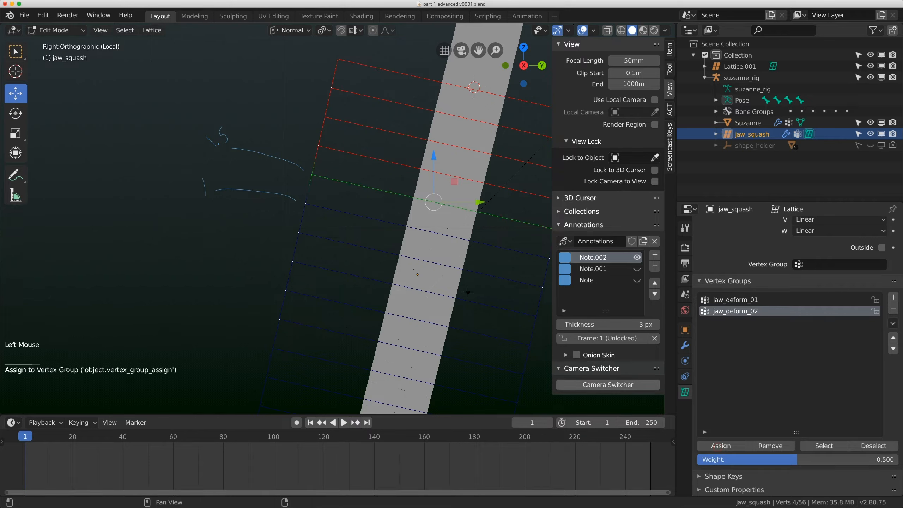
scroll(346, 228, down, 4)
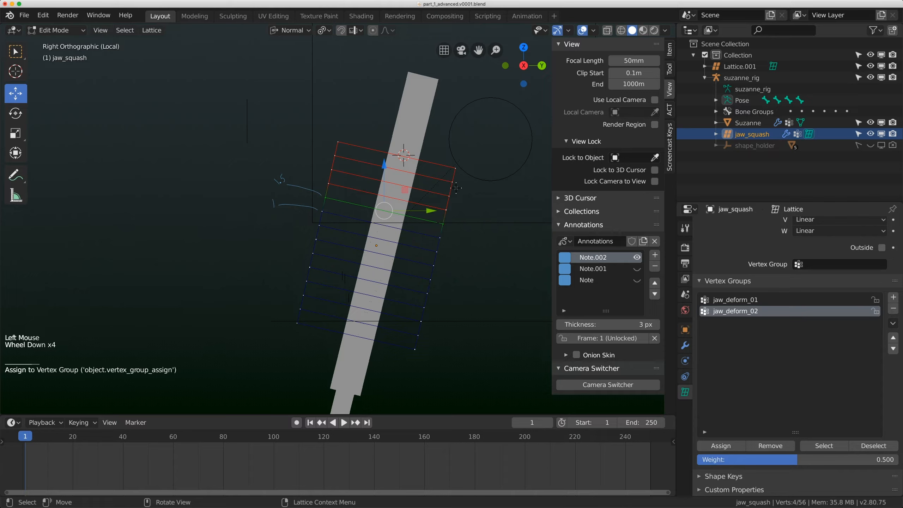
scroll(452, 203, up, 1)
scroll(372, 214, down, 3)
middle_drag(371, 215, 378, 274)
scroll(370, 242, up, 1)
Select the jaw_controller bone in Pose Mode and move it to test the lattice deformation
key(Tab)
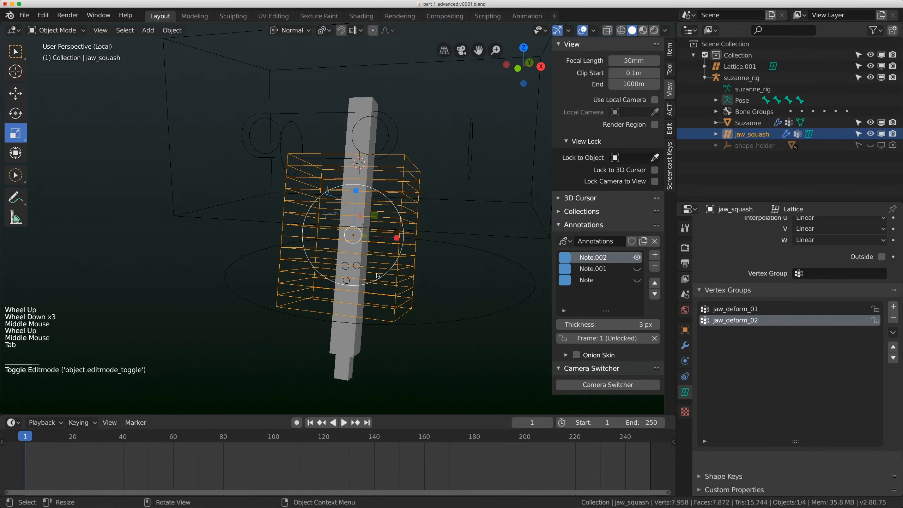
click(378, 275)
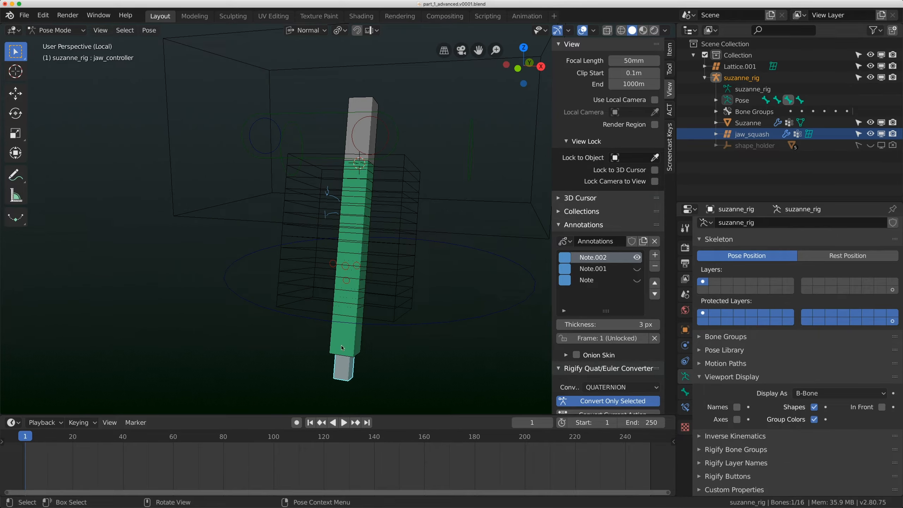
click(54, 31)
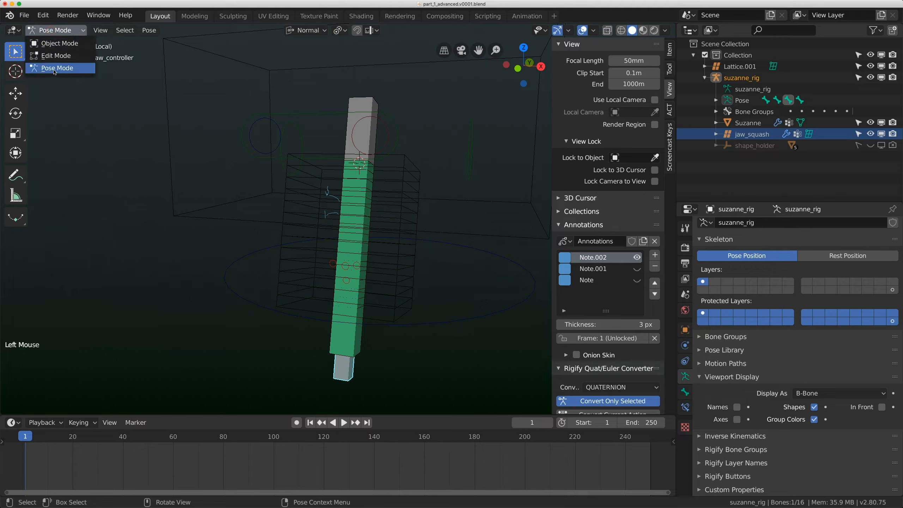
click(52, 68)
scroll(339, 364, up, 1)
click(343, 370)
scroll(343, 355, down, 2)
shift+middle_drag(343, 345, 355, 306)
click(341, 309)
key(g)
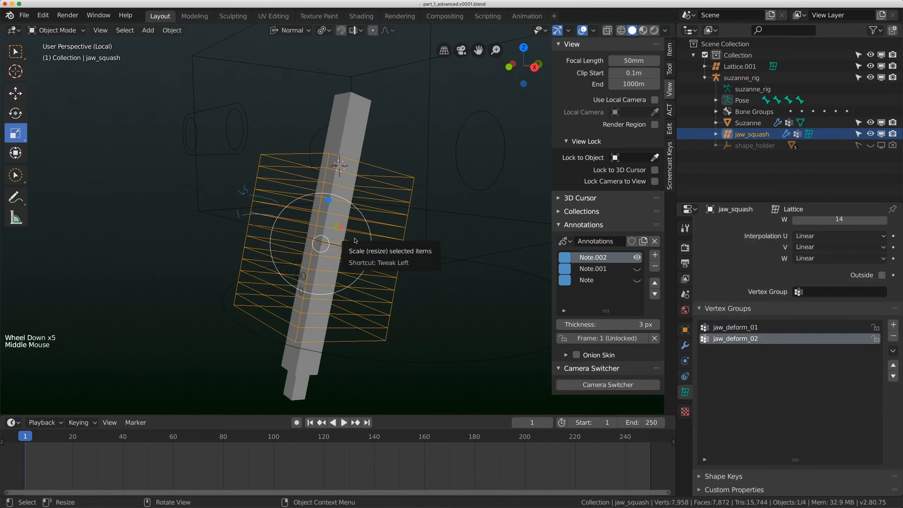
Select the sixth row of lattice points from the top in right view and assign it to jaw_deform_02 with weight 0.250
scroll(363, 229, up, 2)
middle_drag(363, 229, 368, 225)
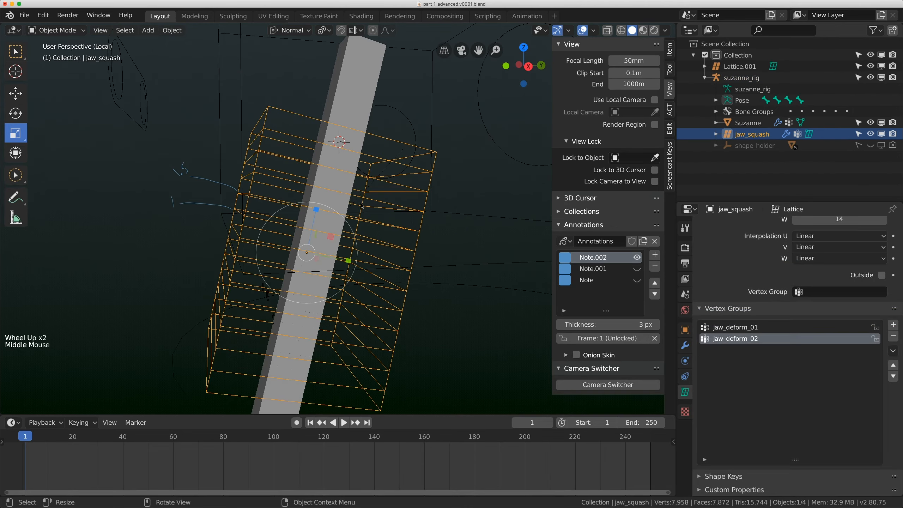
key(KP_3)
key(Tab)
scroll(377, 231, up, 4)
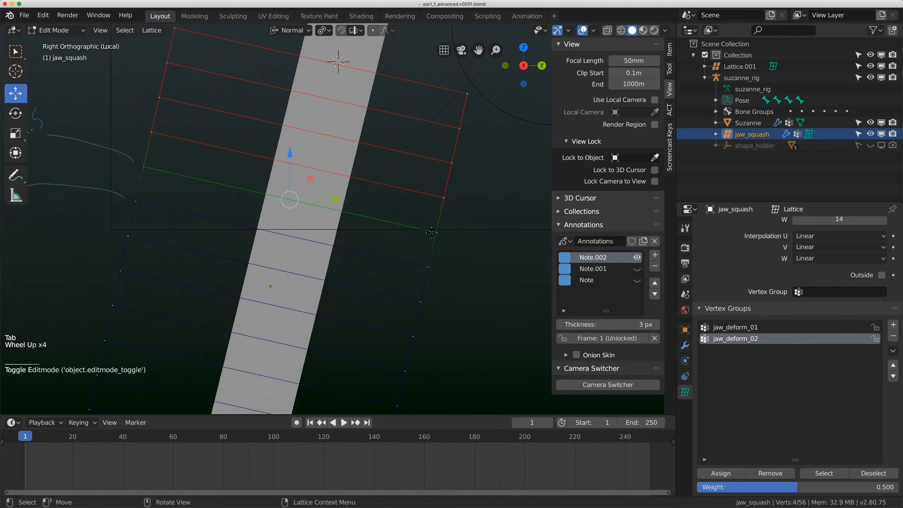
shift+middle_drag(411, 246, 427, 222)
scroll(426, 222, down, 1)
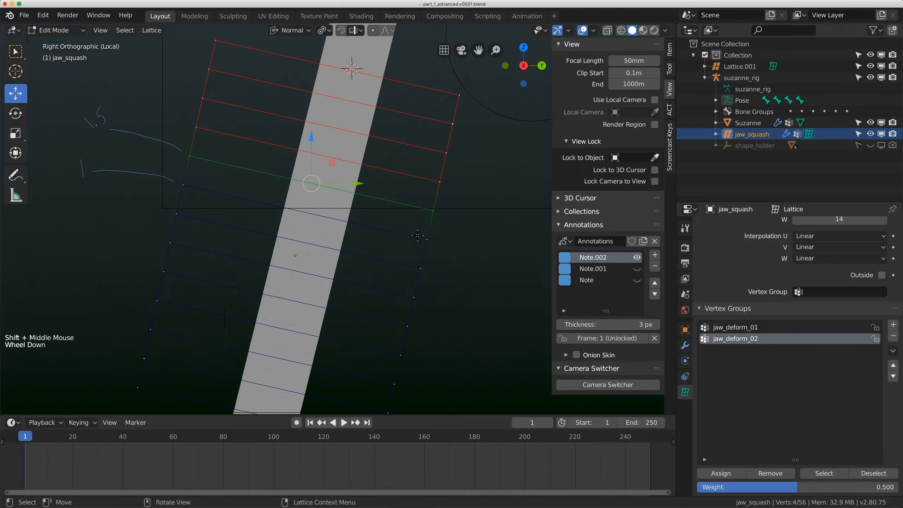
key(b)
drag(414, 231, 438, 249)
mouse_move(196, 188)
mouse_down()
mouse_move(173, 173)
mouse_move(201, 202)
mouse_up()
key(b)
key(b)
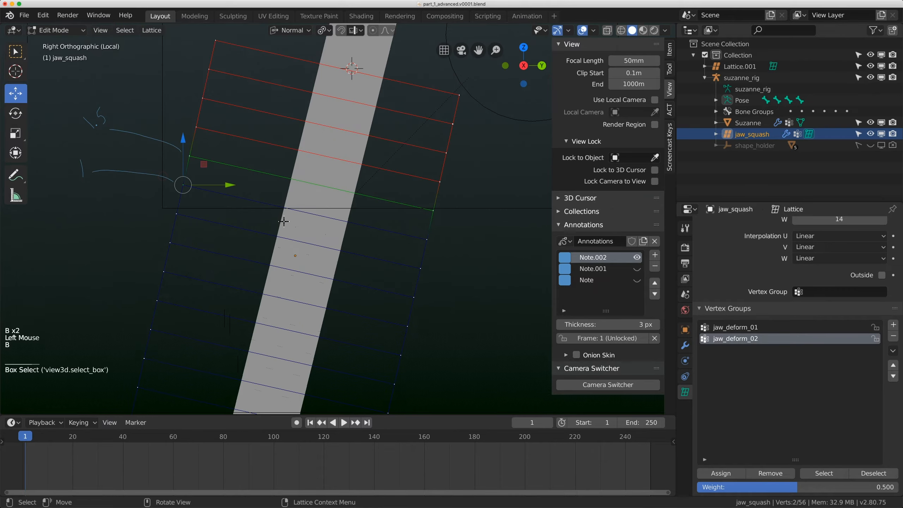
drag(424, 232, 439, 245)
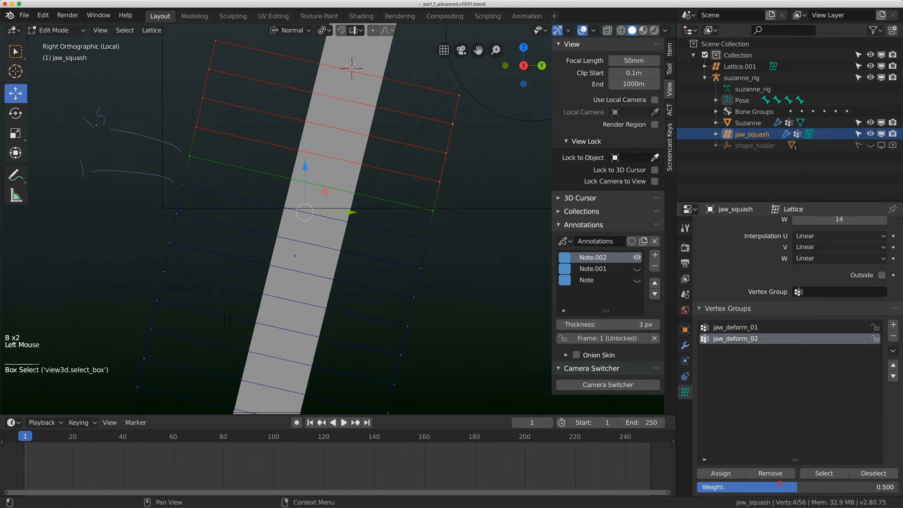
click(780, 484)
key(Return)
click(721, 473)
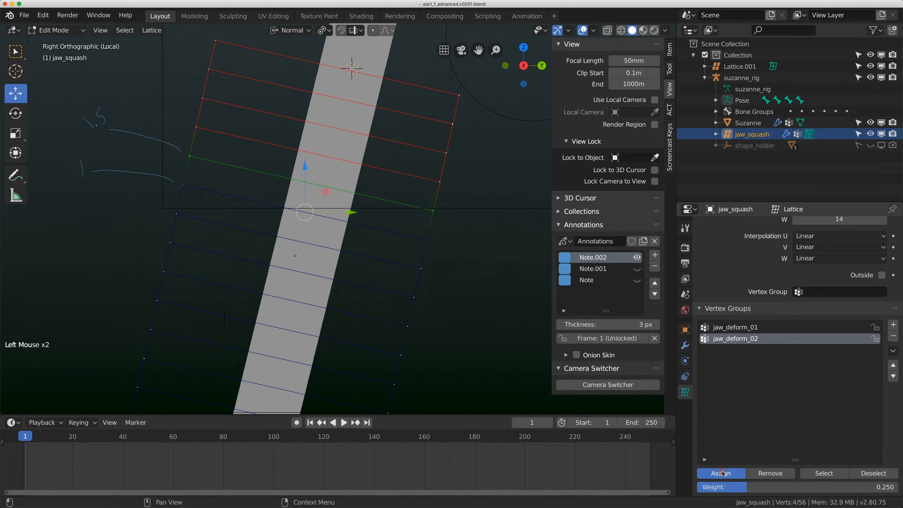
Select the fourth row of lattice points from the top and assign it to jaw_deform_02 with weight 0.75
key(b)
key(b)
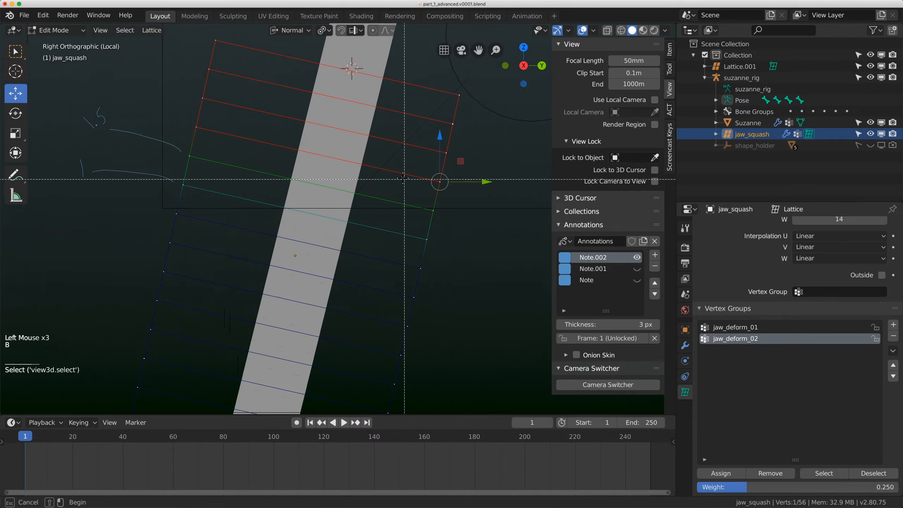
drag(181, 116, 204, 140)
key(b)
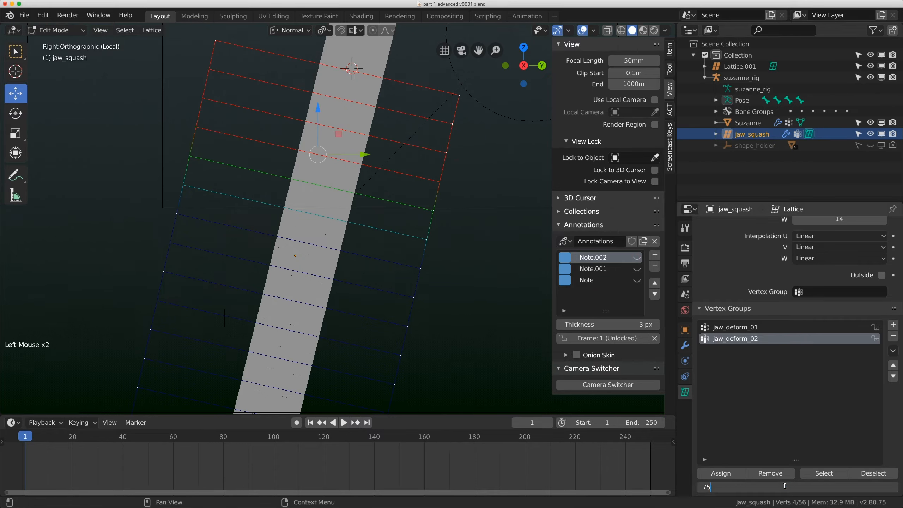
key(Return)
click(732, 477)
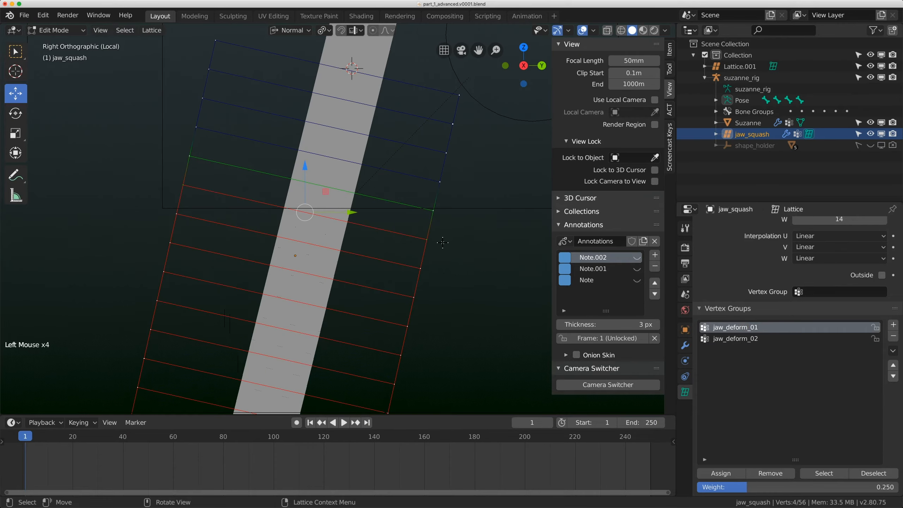
Select the sixth row of lattice points from the top and assign it to jaw_deform_01 with weight 0.750
key(b)
drag(463, 267, 418, 232)
key(b)
drag(194, 199, 173, 176)
click(776, 487)
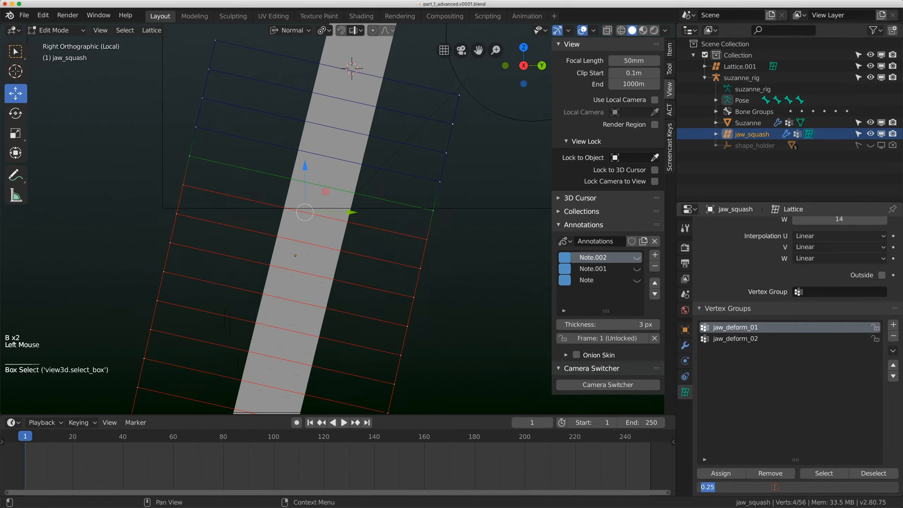
text(0.75)
key(Return)
click(735, 473)
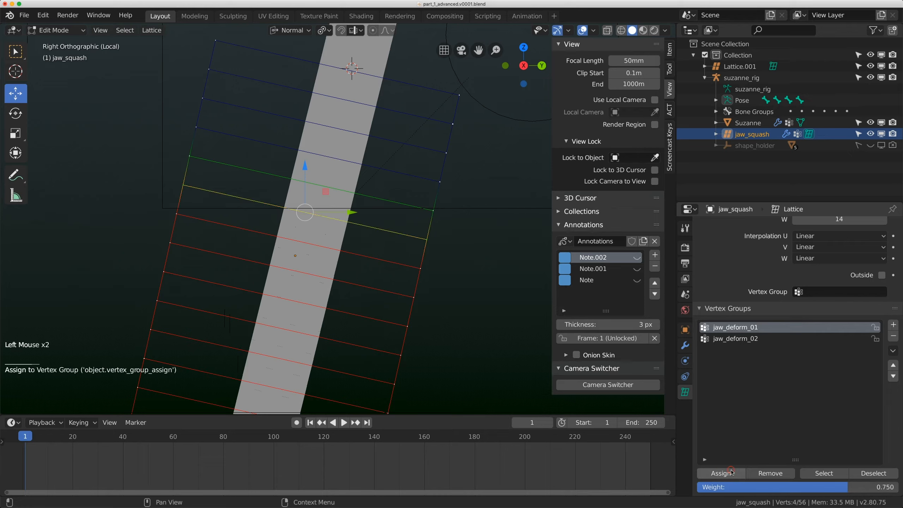
Select the fourth row of lattice points from the top and assign it to jaw_deform_01 with weight 0.250
click(448, 188)
key(b)
drag(174, 141, 204, 120)
key(b)
drag(464, 188, 436, 174)
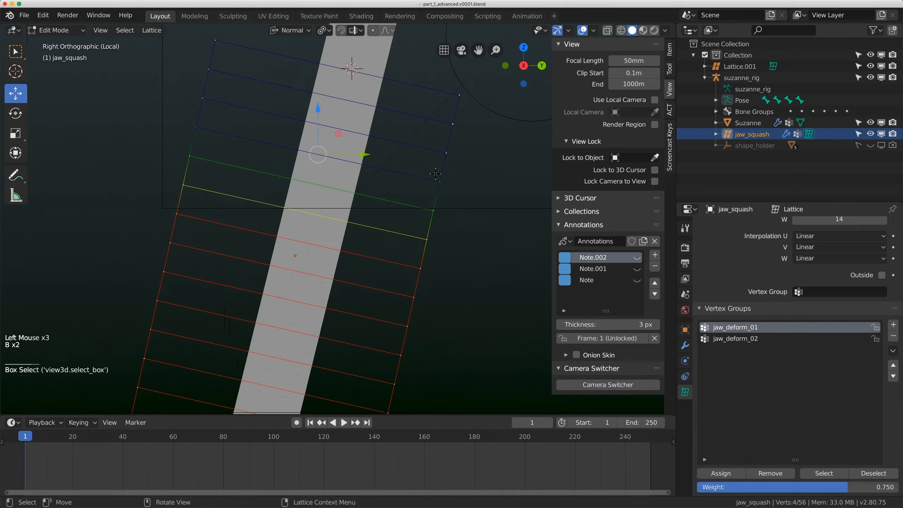
click(792, 487)
text(.25)
key(Return)
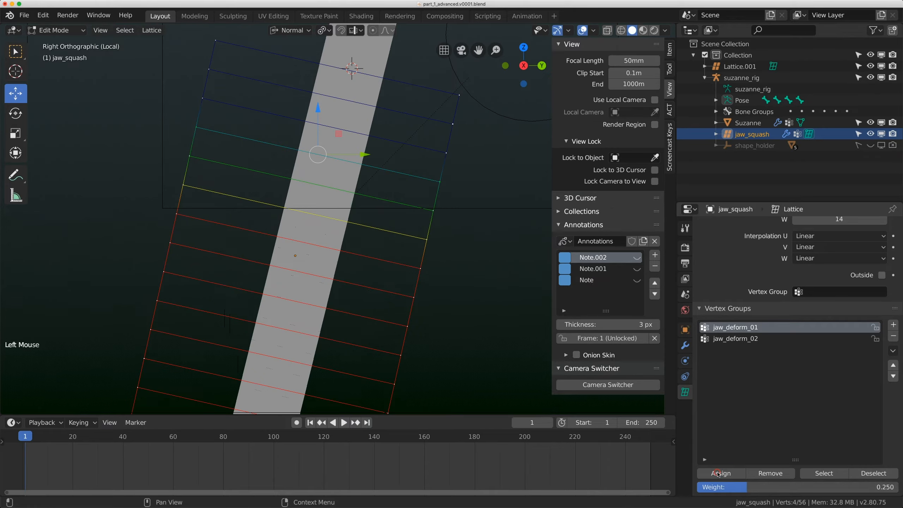
Compare the weight gradients of jaw_deform_01 and jaw_deform_02 across the whole jaw_squash lattice
scroll(409, 231, down, 2)
middle_drag(409, 231, 457, 242)
click(739, 344)
click(740, 328)
click(733, 342)
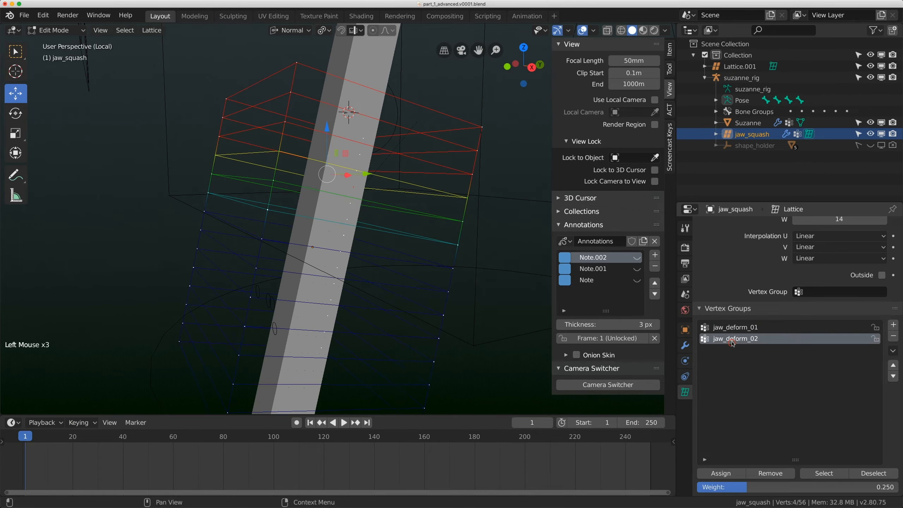
click(732, 329)
click(736, 341)
click(737, 331)
click(735, 341)
click(735, 329)
scroll(409, 249, down, 6)
middle_drag(409, 249, 445, 271)
scroll(419, 256, up, 2)
scroll(430, 267, up, 1)
click(735, 339)
click(736, 327)
click(737, 340)
click(736, 328)
click(736, 340)
click(736, 328)
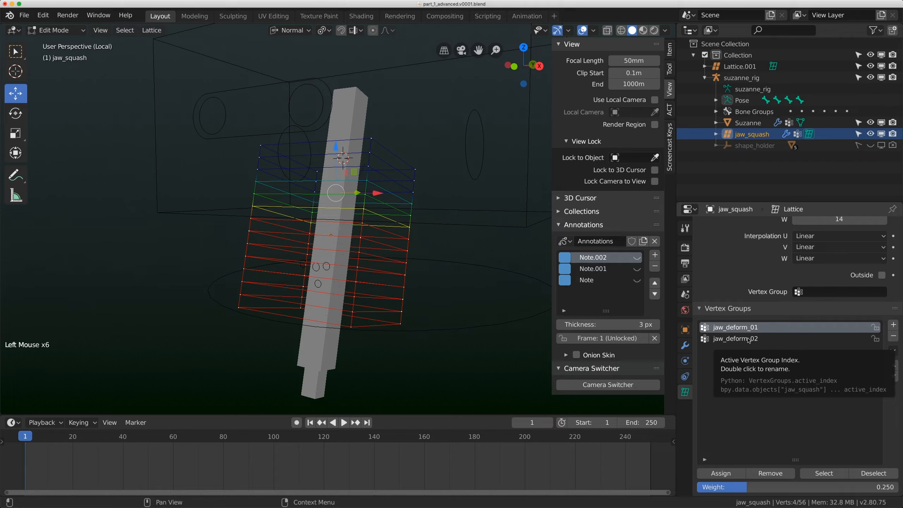
click(748, 339)
click(746, 328)
click(746, 338)
click(746, 329)
click(746, 338)
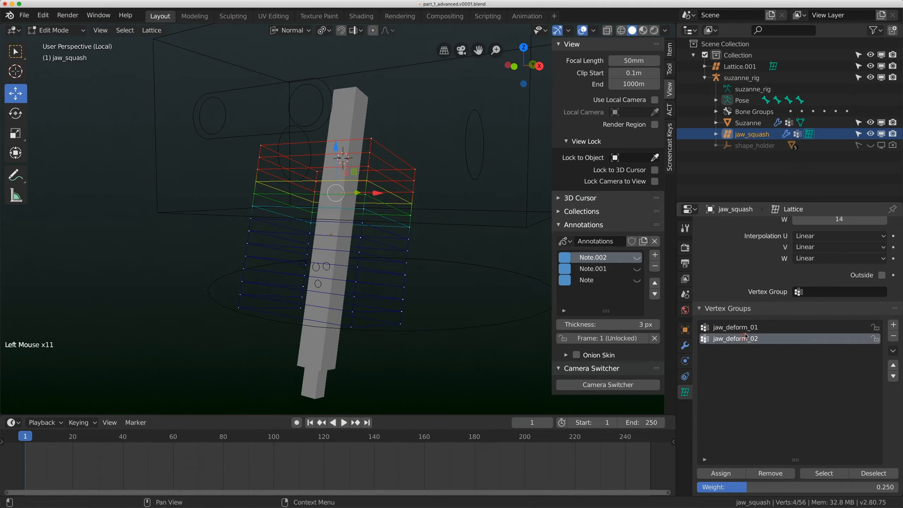
click(747, 327)
scroll(318, 296, down, 2)
middle_drag(313, 285, 318, 296)
scroll(318, 296, up, 1)
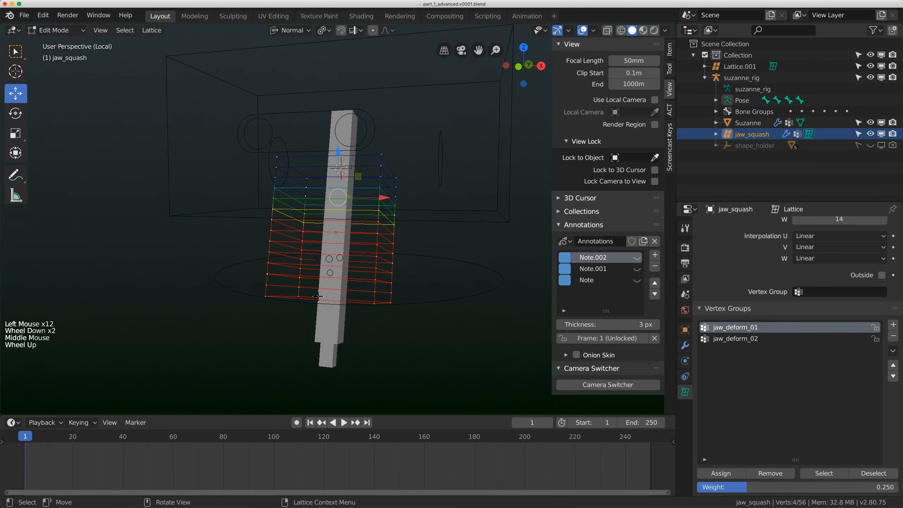
Test the lattice deformation by moving the jaw_controller bone in Pose Mode, and clear the bone's location
click(70, 31)
click(56, 19)
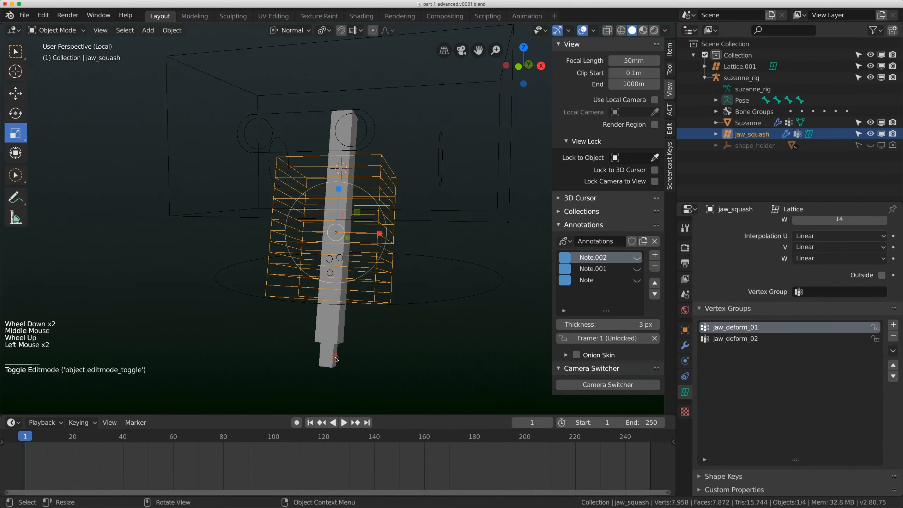
click(335, 359)
middle_drag(336, 359, 331, 353)
key(g)
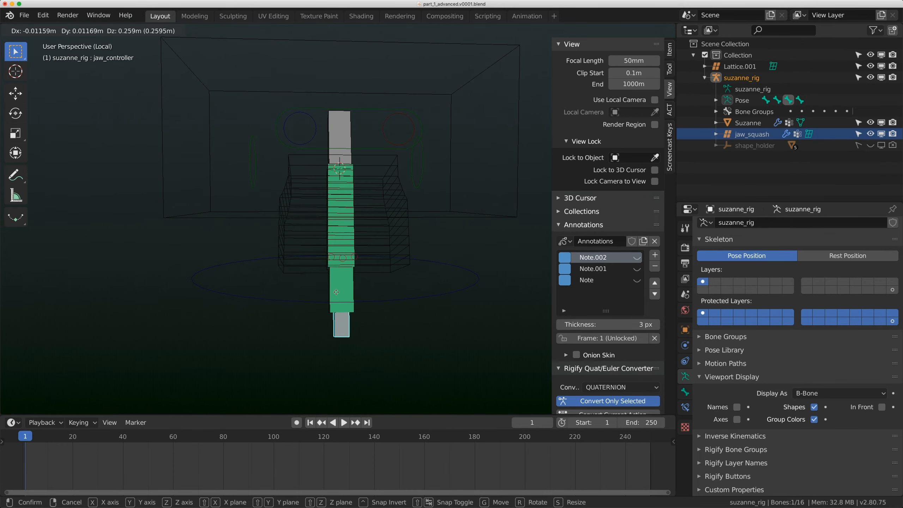
click(344, 325)
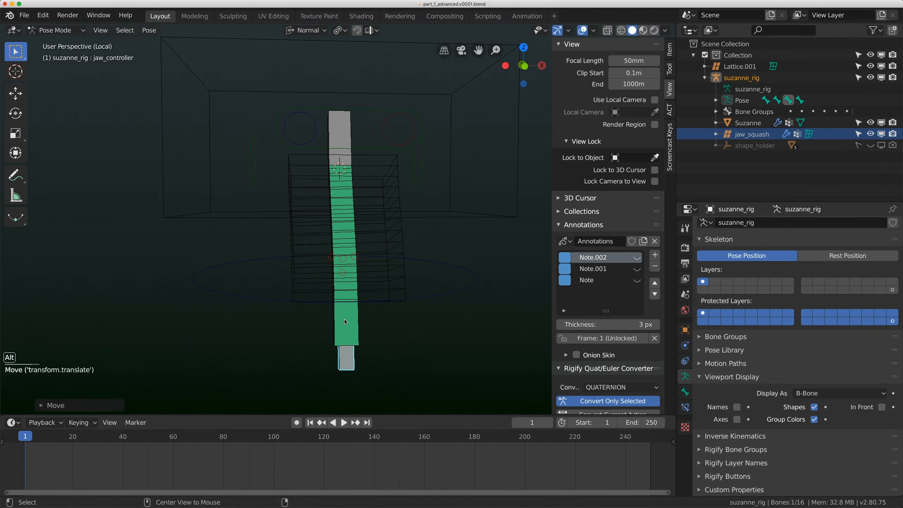
key(alt+g)
Return the rig to Object Mode and exit local view to show the whole scene
click(57, 30)
click(62, 44)
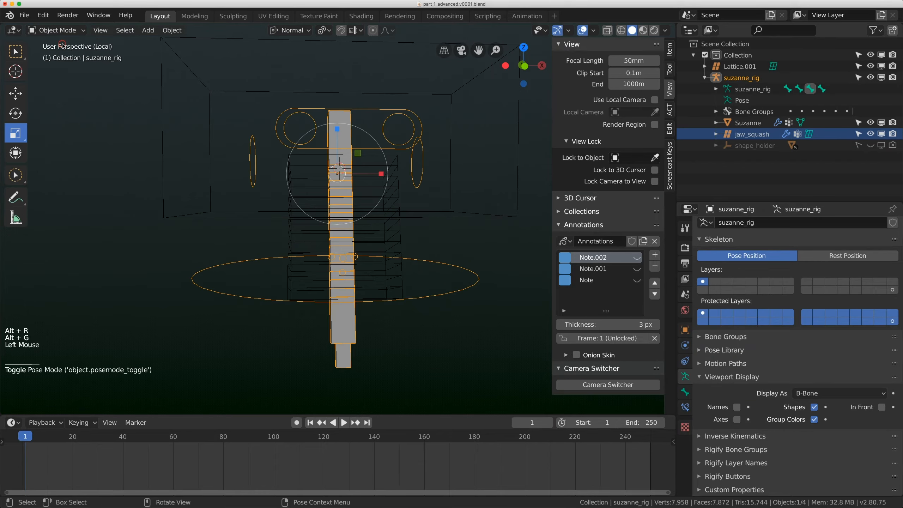
middle_drag(499, 171, 386, 176)
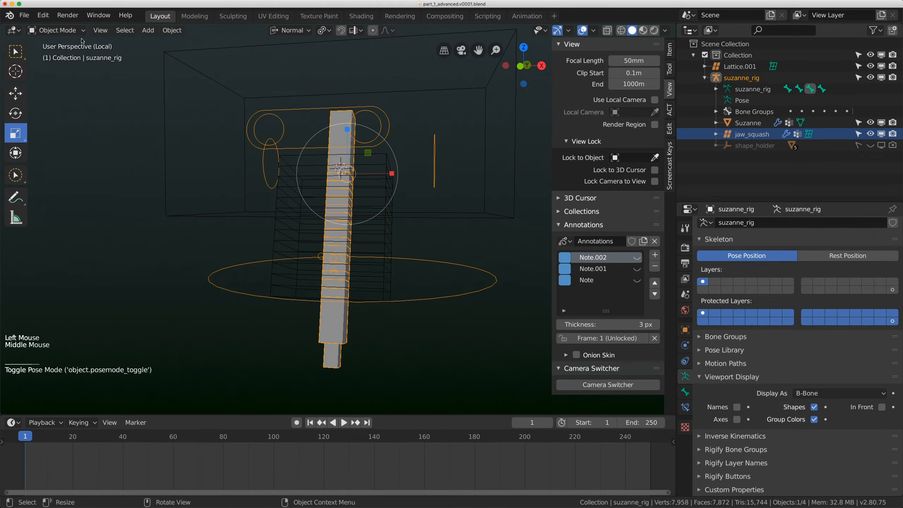
click(142, 31)
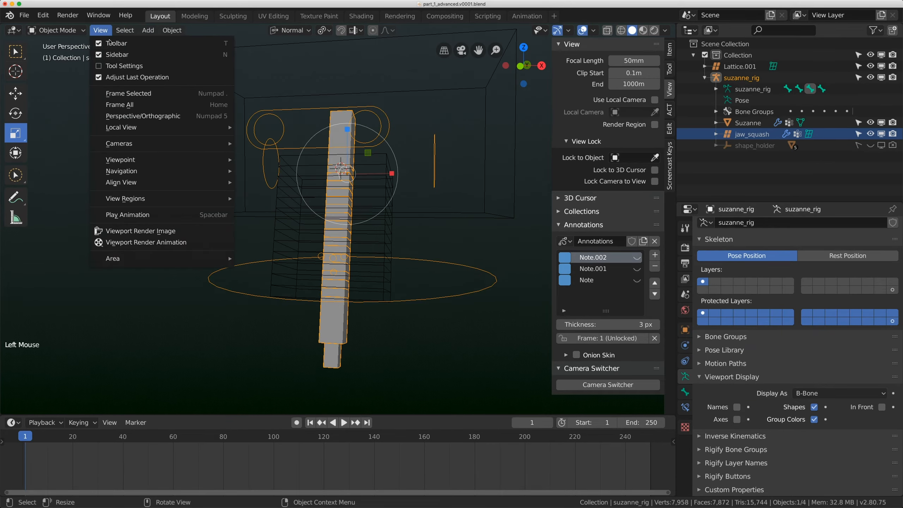
mouse_move(121, 127)
click(299, 125)
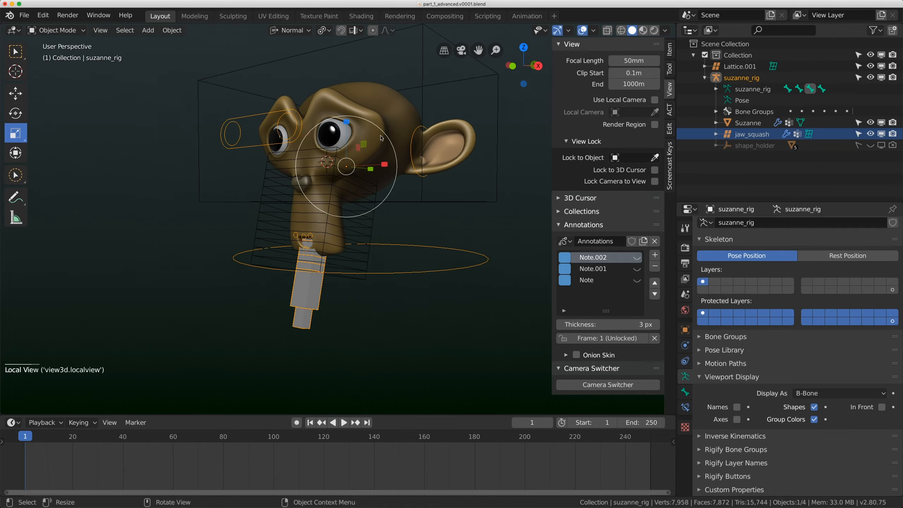
Add a Lattice modifier targeting jaw_squash to the Suzanne mesh and place it above the Subdivision modifier
click(379, 82)
middle_drag(373, 96, 382, 95)
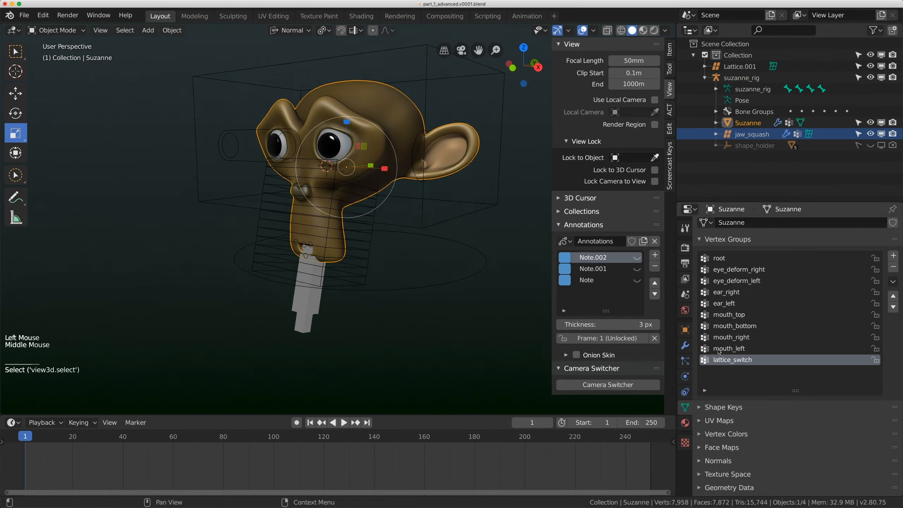
click(686, 346)
click(740, 226)
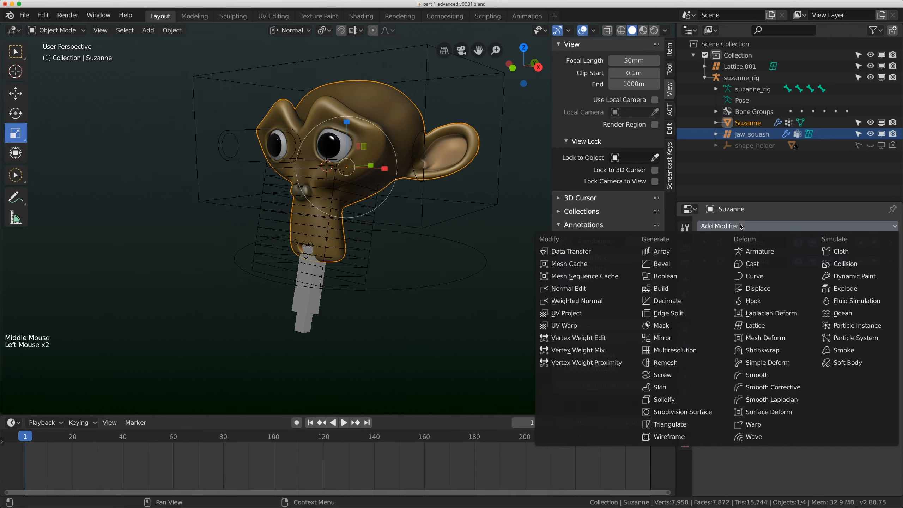
click(757, 326)
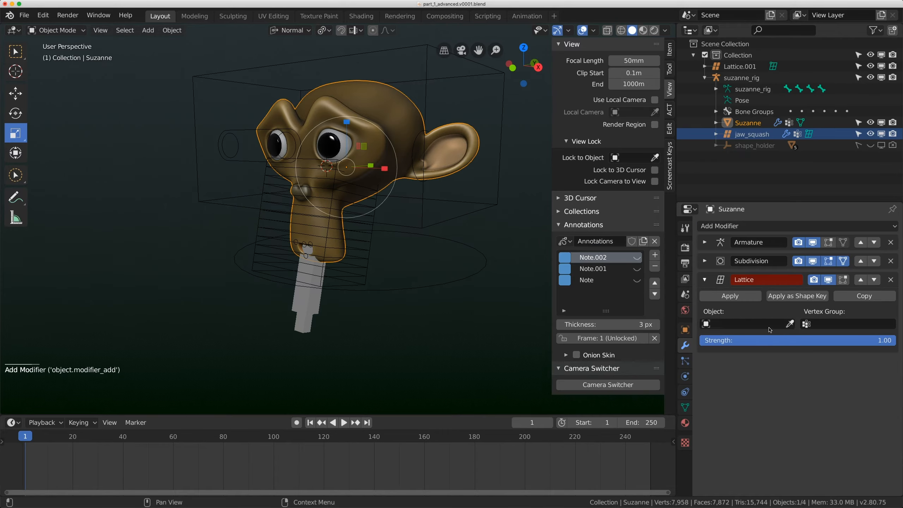
click(749, 326)
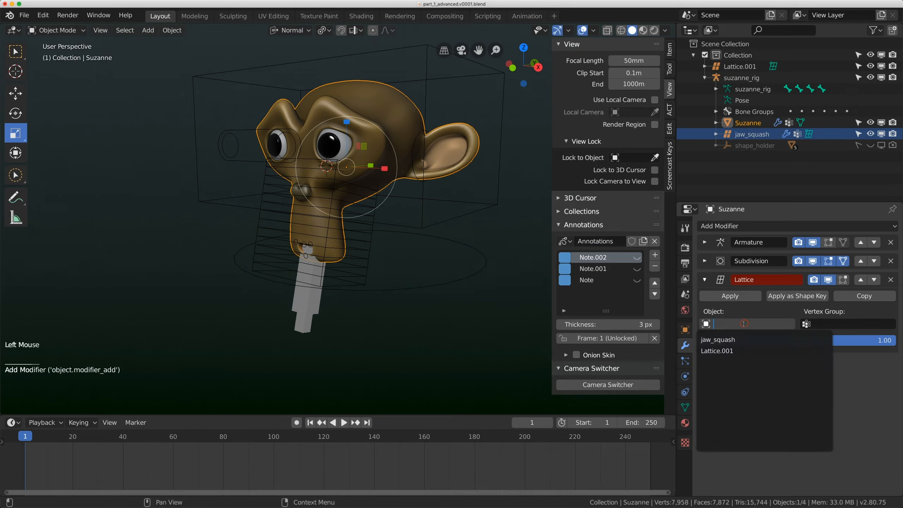
click(720, 340)
click(860, 280)
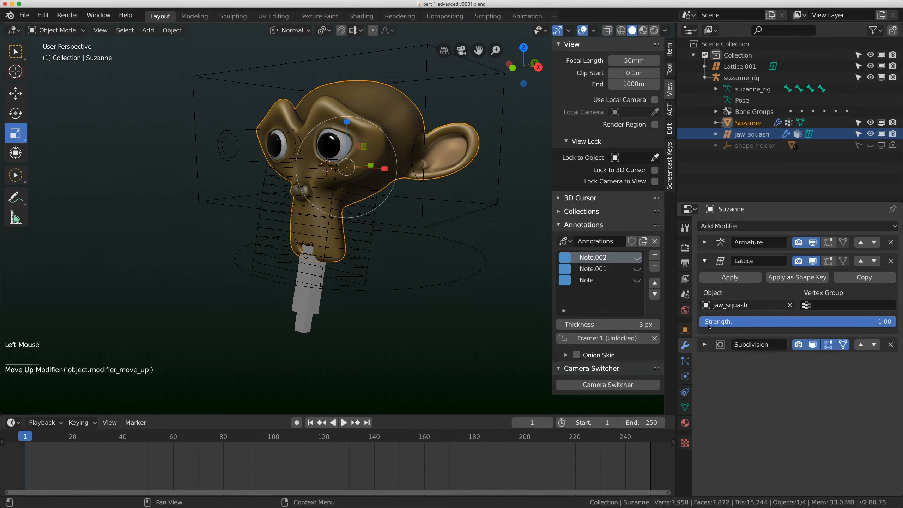
Collapse Suzanne's Lattice modifier, and test the jaw deformation by moving the rig's jaw_controller bone in Pose Mode
click(704, 346)
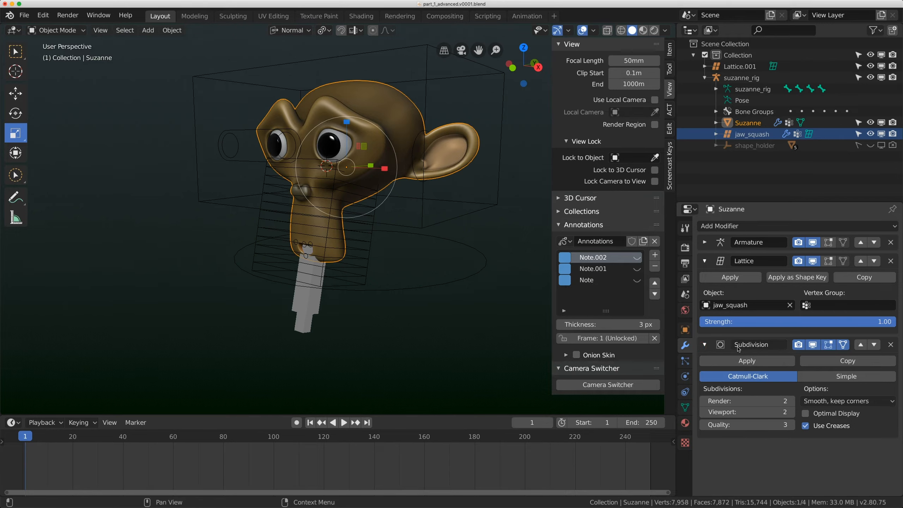
click(705, 265)
click(316, 332)
key(ctrl+Tab)
middle_drag(316, 331, 343, 320)
click(318, 330)
key(g)
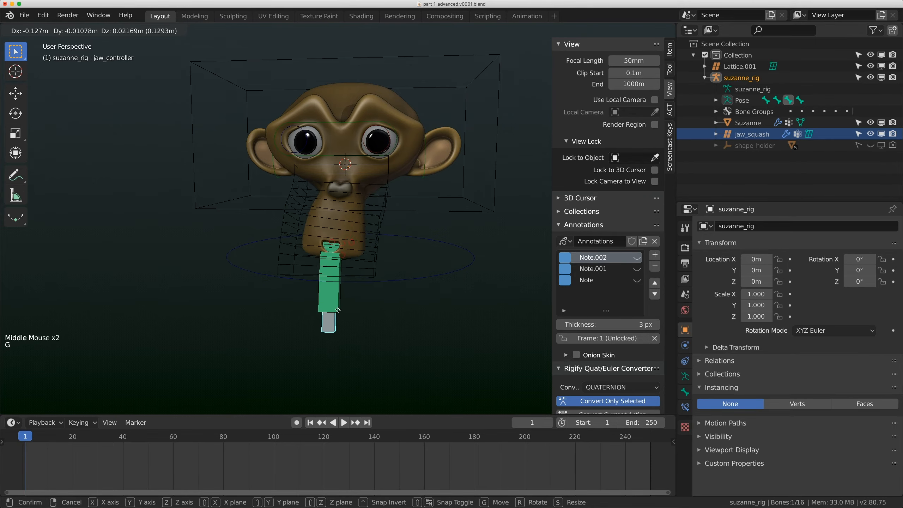
click(345, 319)
Move jaw_controller again and rotate it to check how Suzanne's jaw stretches and bends
middle_drag(347, 319, 359, 305)
key(g)
click(332, 302)
key(r)
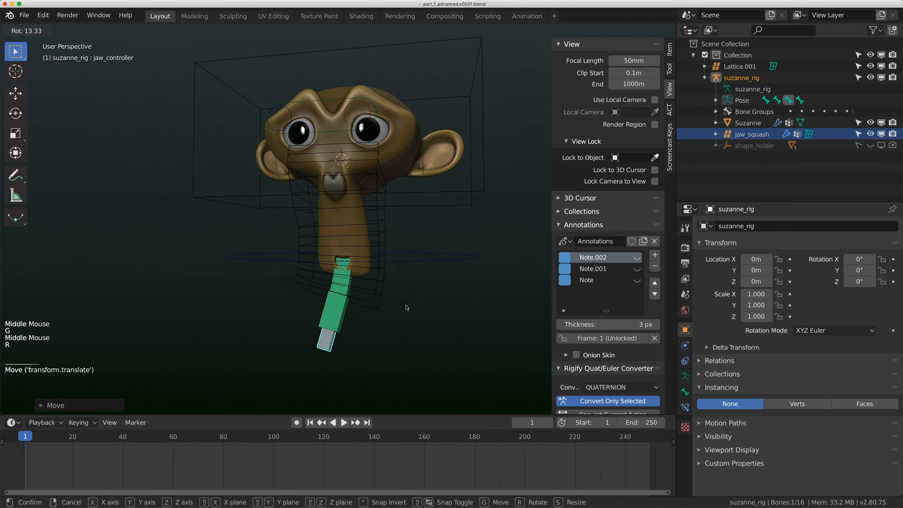
click(407, 308)
Hide the viewport overlays and pose jaw_controller with several moves and a rotation to inspect the clean jaw deformation
click(582, 31)
middle_drag(355, 221, 377, 235)
key(g)
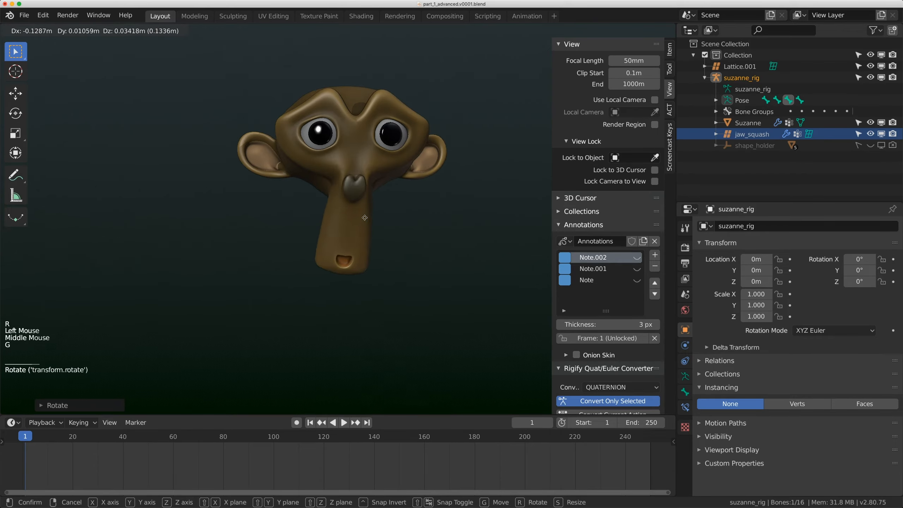
key(g)
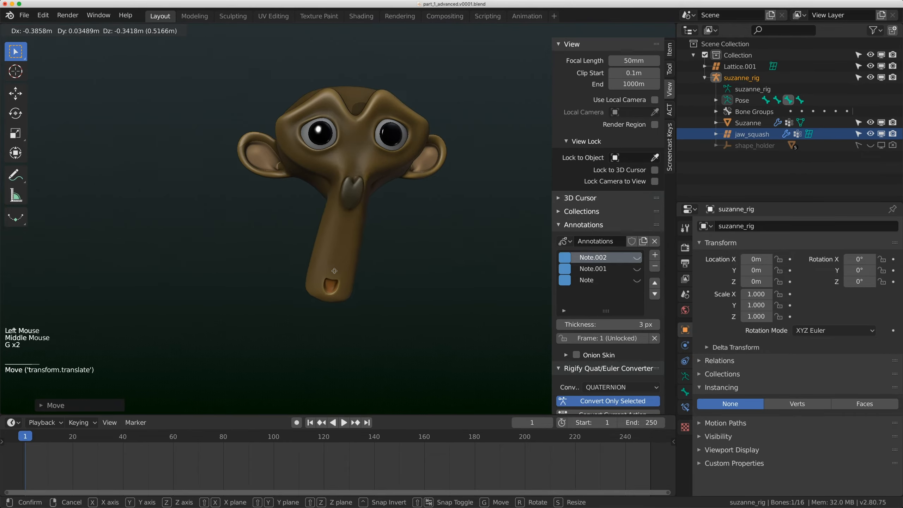
click(418, 242)
key(r)
click(398, 267)
key(g)
click(343, 175)
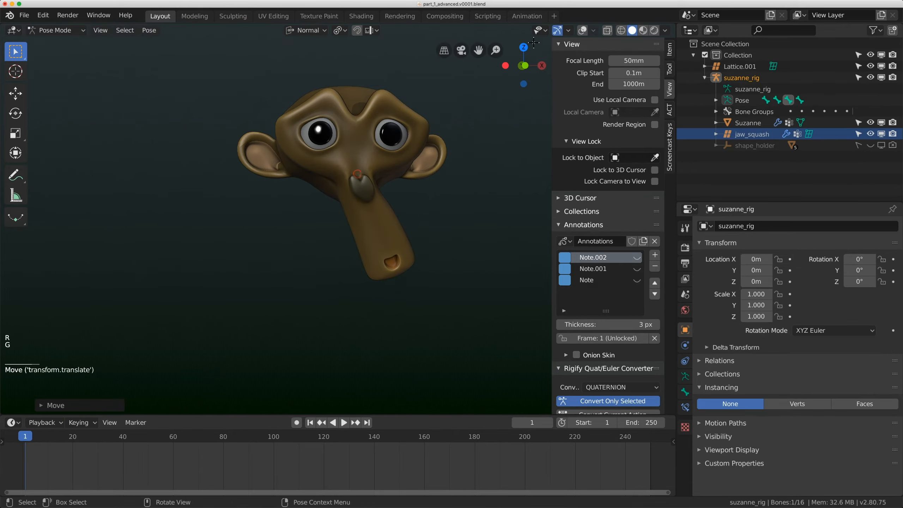
Show the viewport overlays again and clear the rotation and location of all rig bones
click(583, 31)
click(409, 236)
scroll(410, 236, down, 1)
middle_drag(409, 237, 355, 284)
key(alt+r)
key(alt+g)
key(a)
key(alt+r)
key(alt+g)
Select the jaw_controller bone and isolate suzanne_rig in local view
scroll(355, 285, up, 1)
click(319, 306)
click(319, 322)
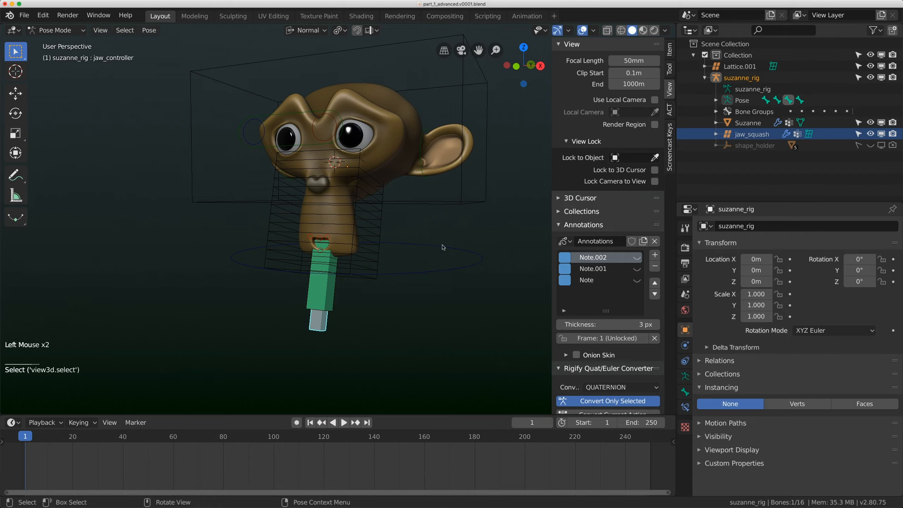
click(734, 78)
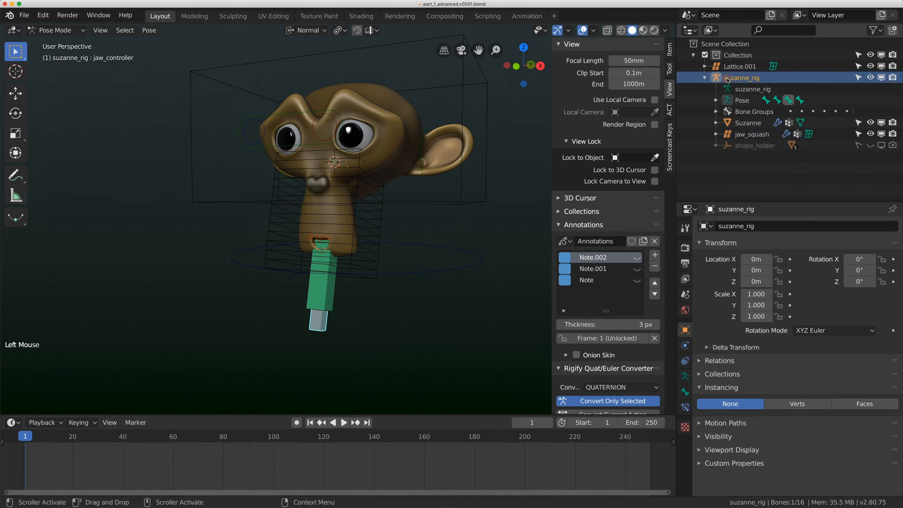
click(101, 30)
mouse_move(133, 131)
click(271, 130)
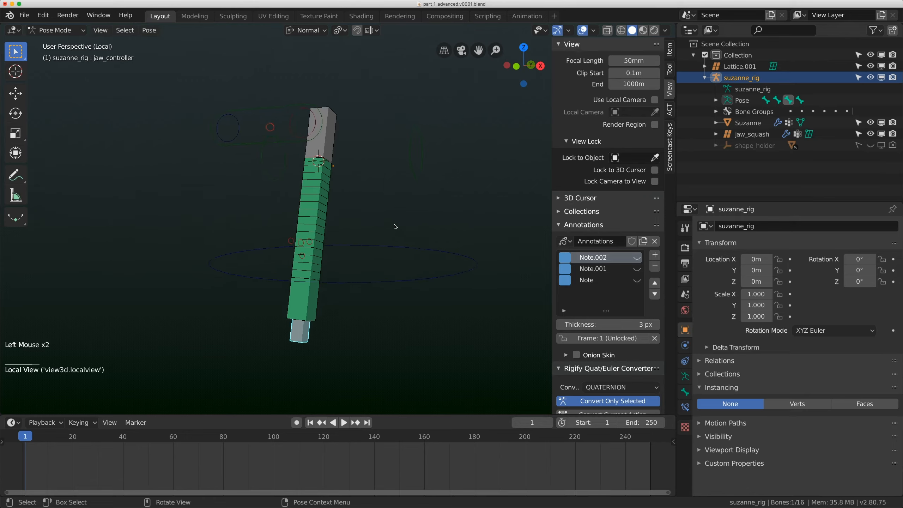
Parent the uppermost jaw bone, jaw_deform_01 and jaw_controller to the root bone in the armature's Edit Mode
middle_drag(395, 224, 338, 193)
scroll(338, 193, up, 1)
click(298, 91)
shift+middle_drag(283, 223, 323, 200)
shift+click(311, 165)
shift+click(299, 172)
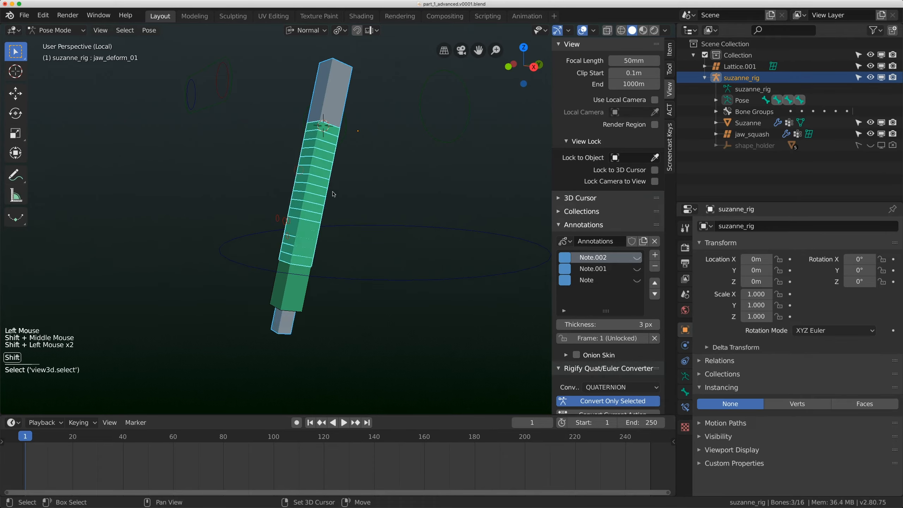
shift+click(377, 227)
mouse_move(378, 227)
shift+middle_down()
mouse_move(369, 217)
mouse_move(380, 225)
shift+middle_up()
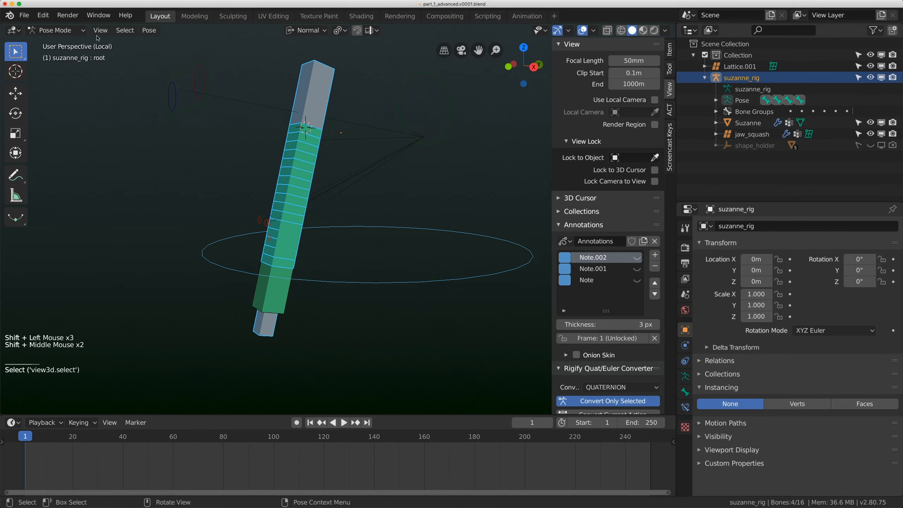
click(62, 32)
click(56, 55)
click(177, 31)
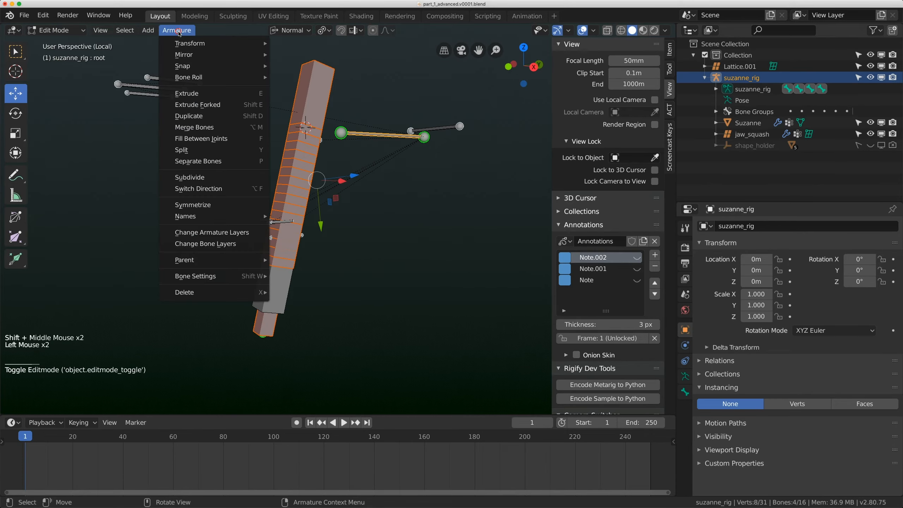
mouse_move(257, 262)
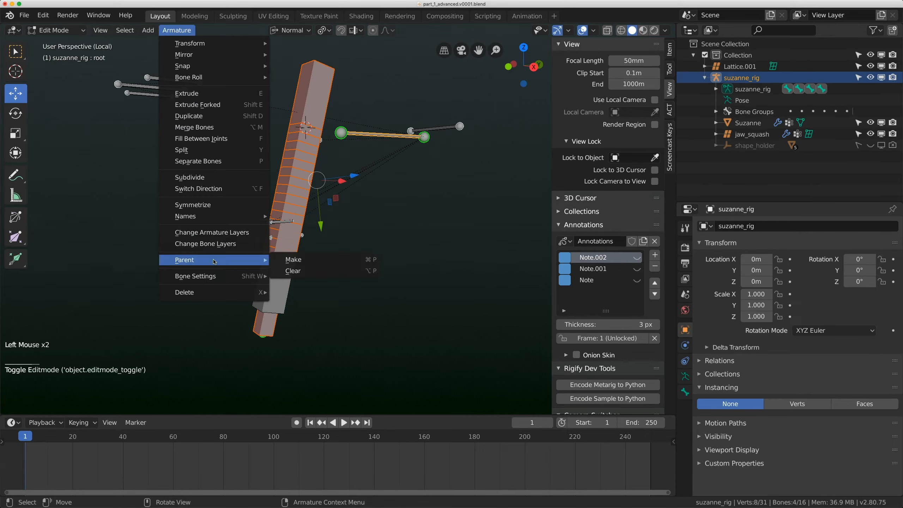
click(302, 262)
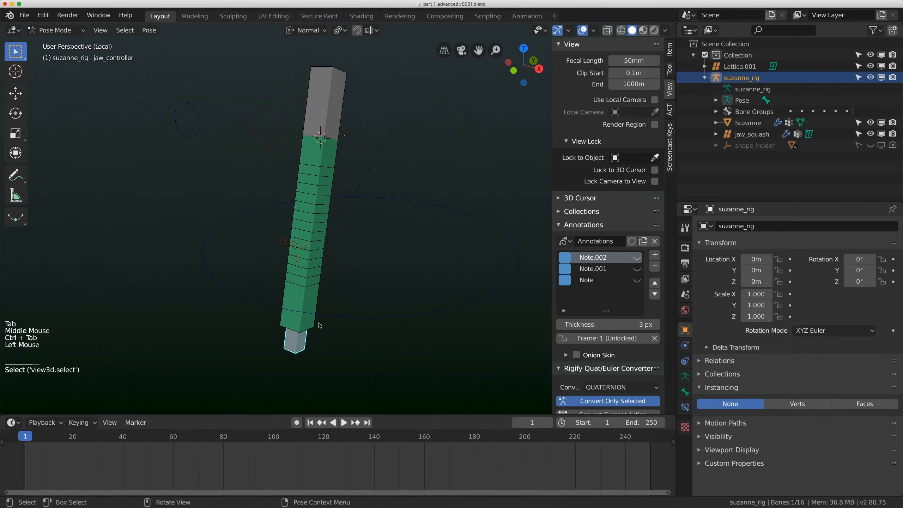
Exit local view in Pose Mode and move the root bone to test how the mesh and lattice follow
click(100, 30)
mouse_move(160, 127)
click(283, 127)
scroll(404, 227, down, 4)
middle_drag(400, 224, 371, 235)
click(395, 247)
key(g)
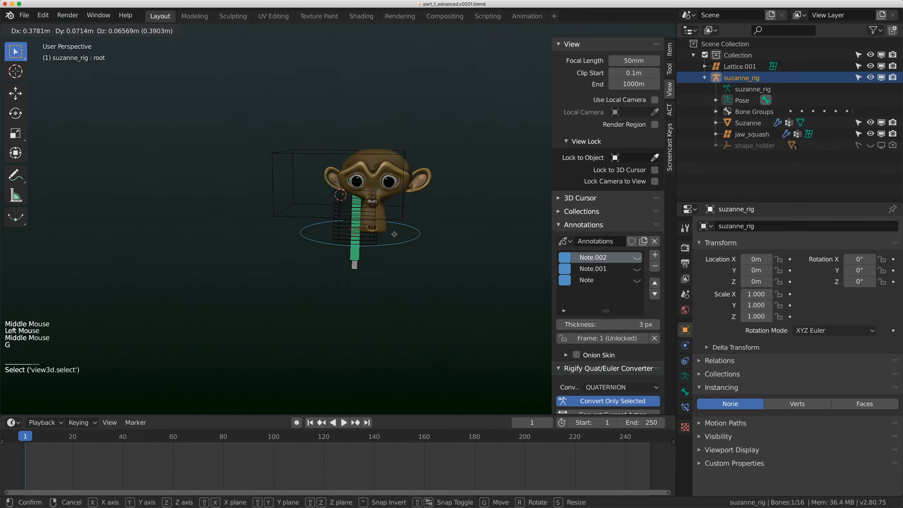
click(468, 221)
View the displaced rig from the front, return to Object Mode and select the Suzanne mesh
shift+middle_drag(435, 198, 349, 221)
middle_drag(349, 221, 345, 220)
key(KP_1)
scroll(345, 220, up, 1)
click(56, 30)
click(56, 42)
shift+middle_drag(356, 178, 283, 188)
scroll(320, 181, up, 1)
click(399, 164)
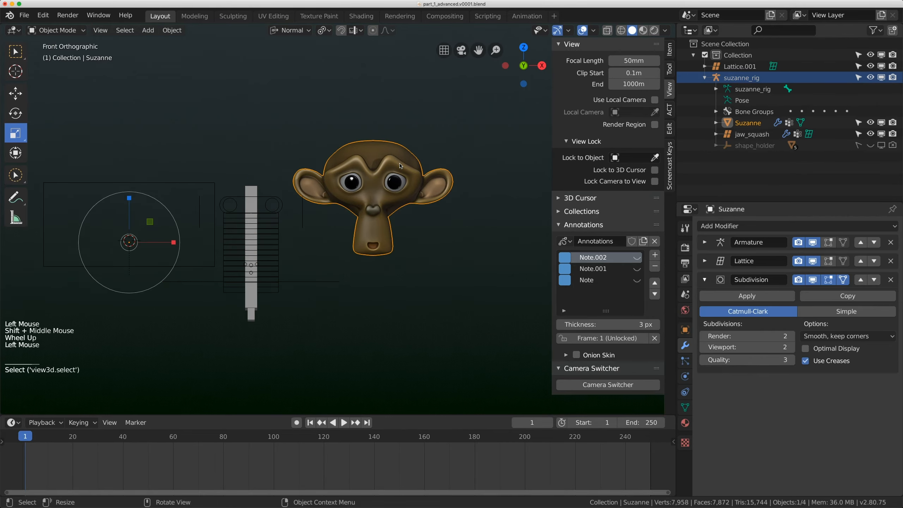
Examine Suzanne's Armature and Lattice modifiers, and compare the object transforms of Suzanne and jaw_squash
click(706, 243)
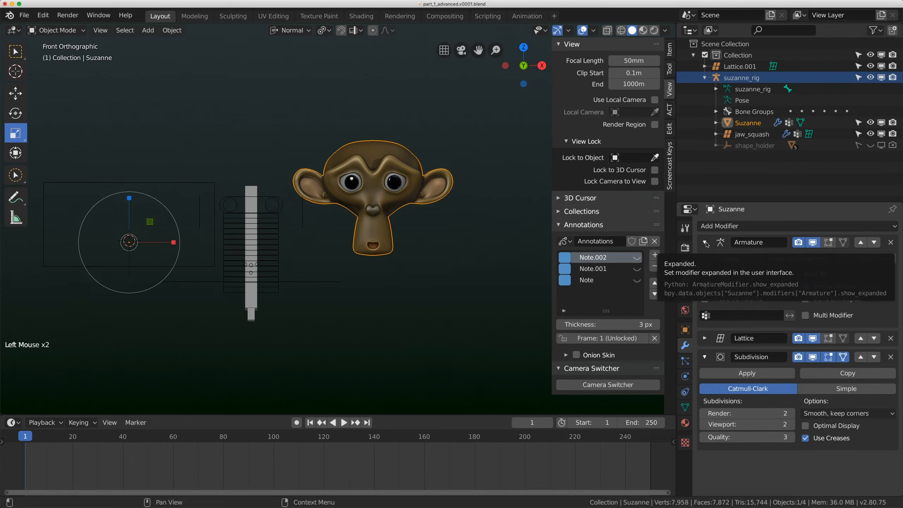
click(706, 243)
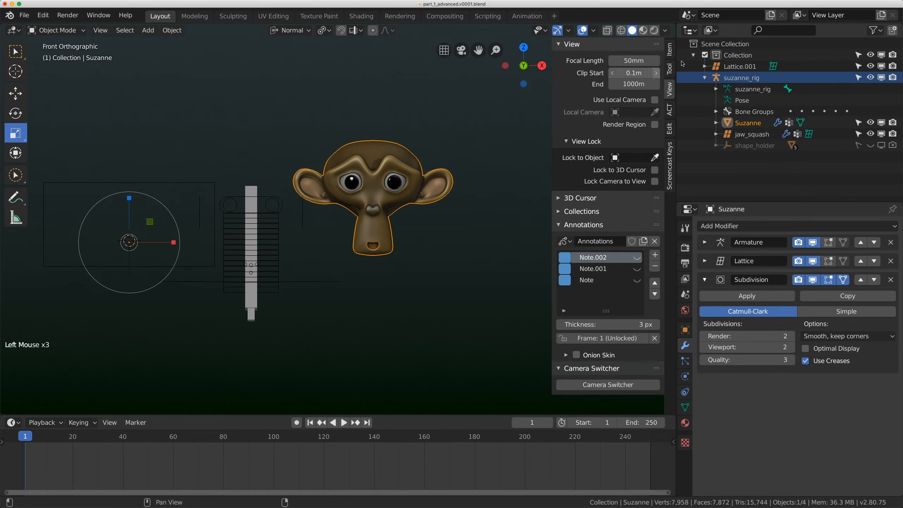
click(670, 50)
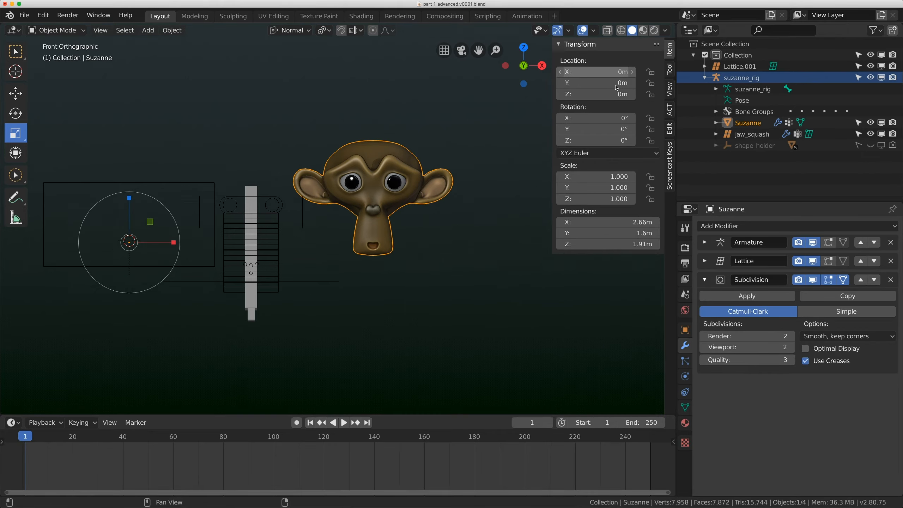
click(705, 261)
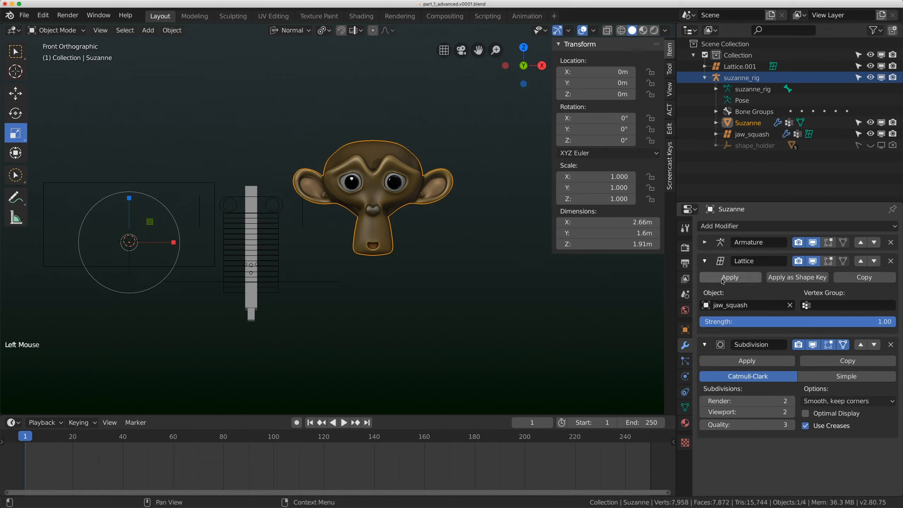
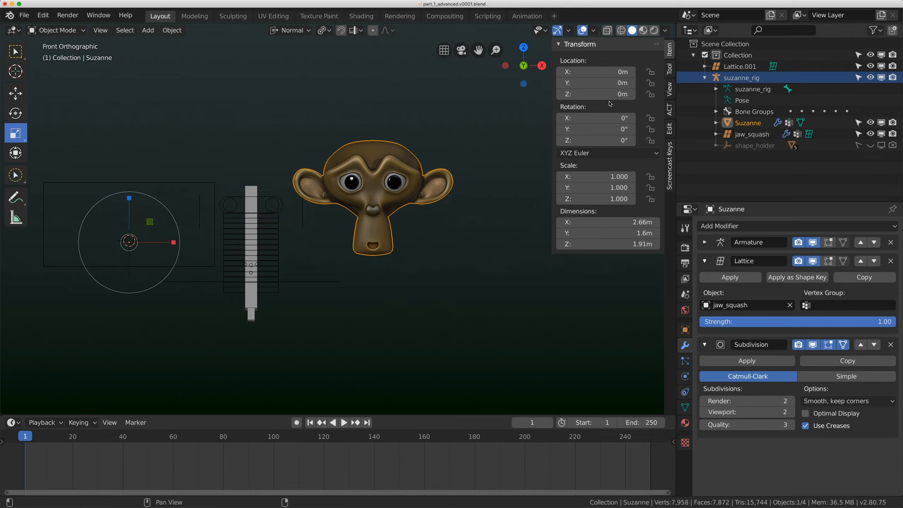
click(706, 262)
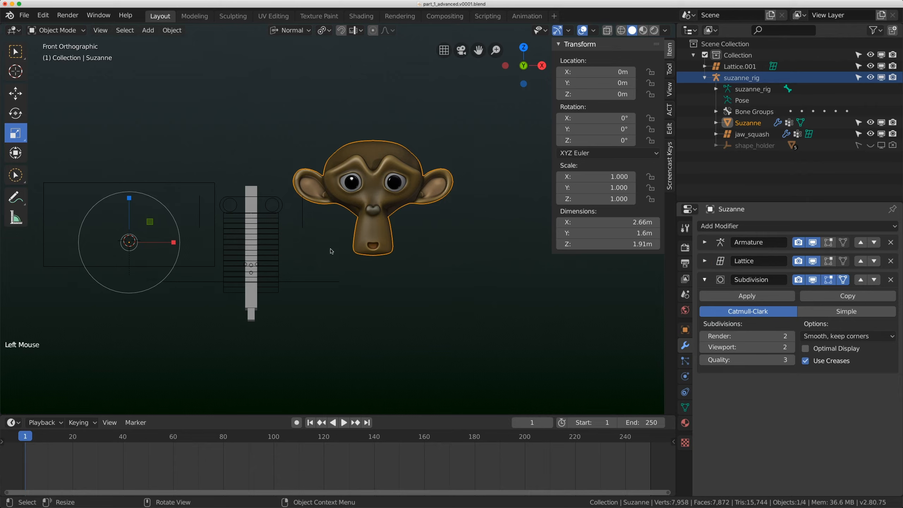
click(279, 249)
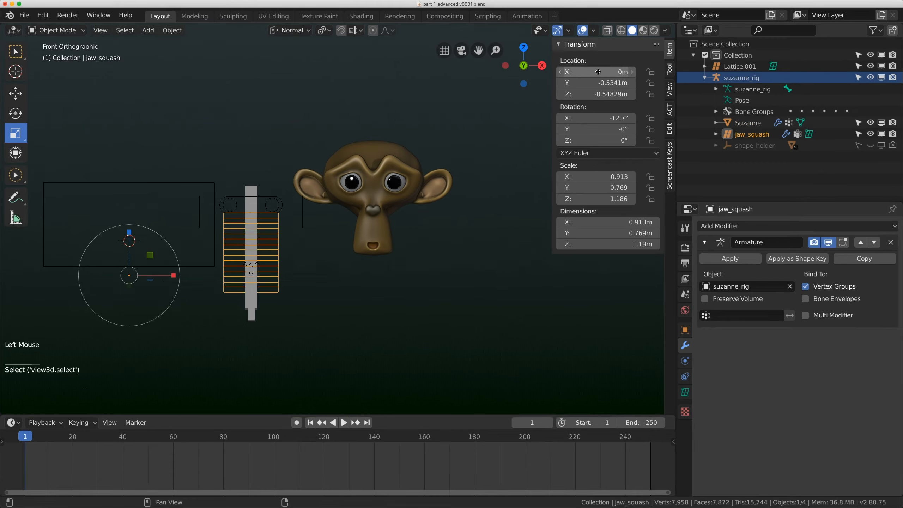
scroll(312, 284, up, 3)
Move the rig's root bone in Pose Mode to about X 3.71 m and Z 1.02 m to examine the mesh offset
click(293, 326)
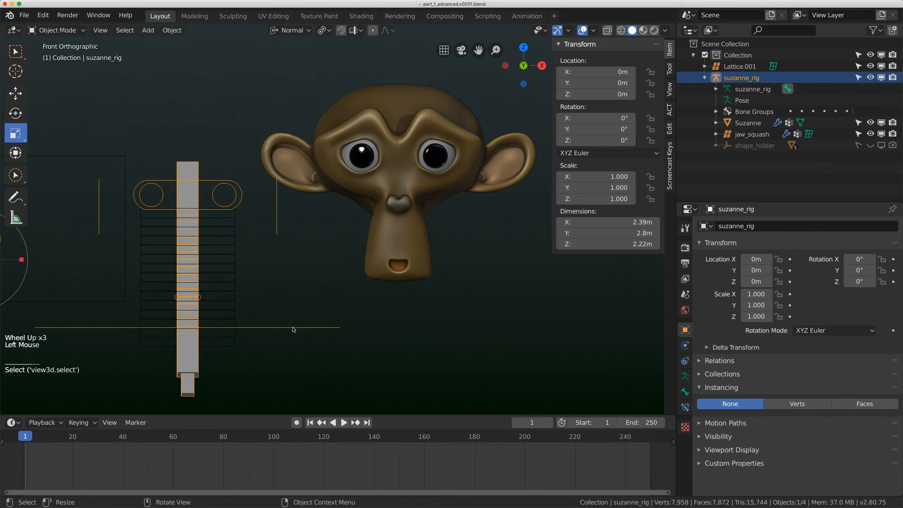
scroll(296, 322, down, 2)
key(ctrl+Tab)
key(g)
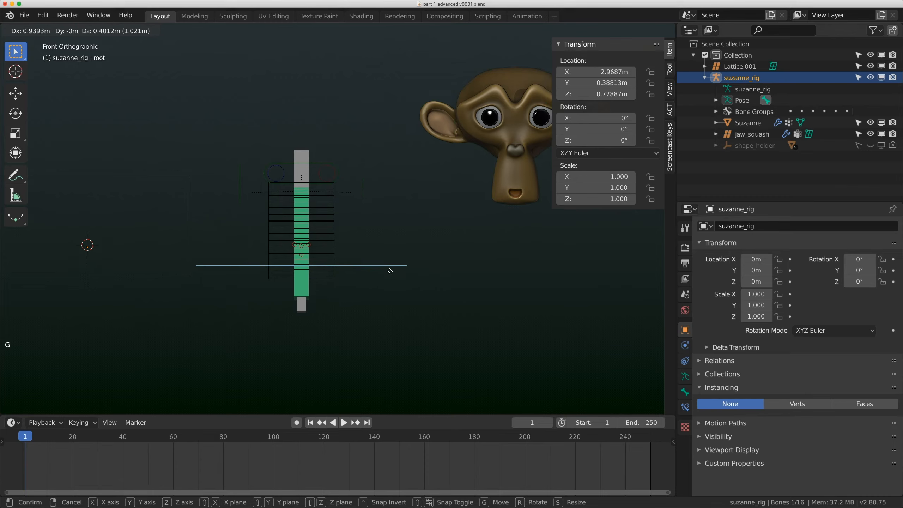
click(423, 260)
scroll(424, 260, down, 3)
shift+middle_drag(423, 261, 383, 288)
scroll(370, 294, up, 1)
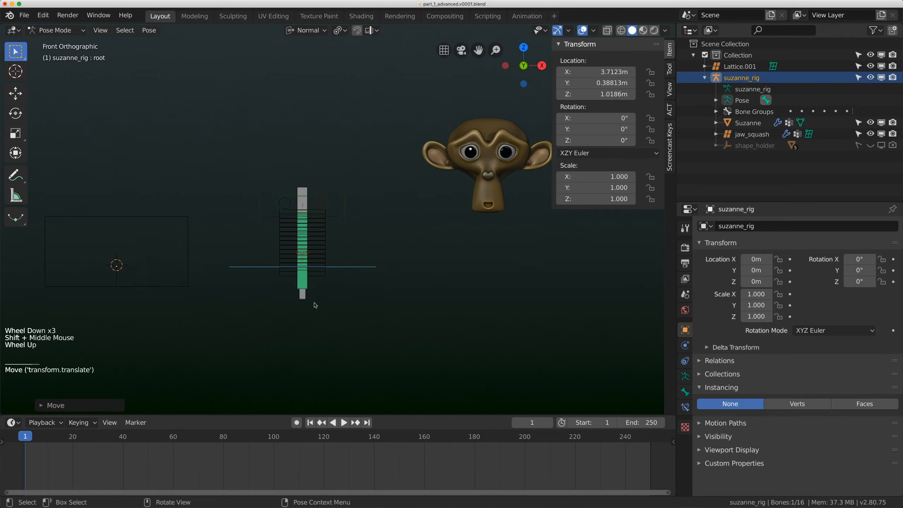
Test moving jaw_controller and rotating the ear_left bone away from the mesh, cancelling both transforms
click(312, 301)
key(g)
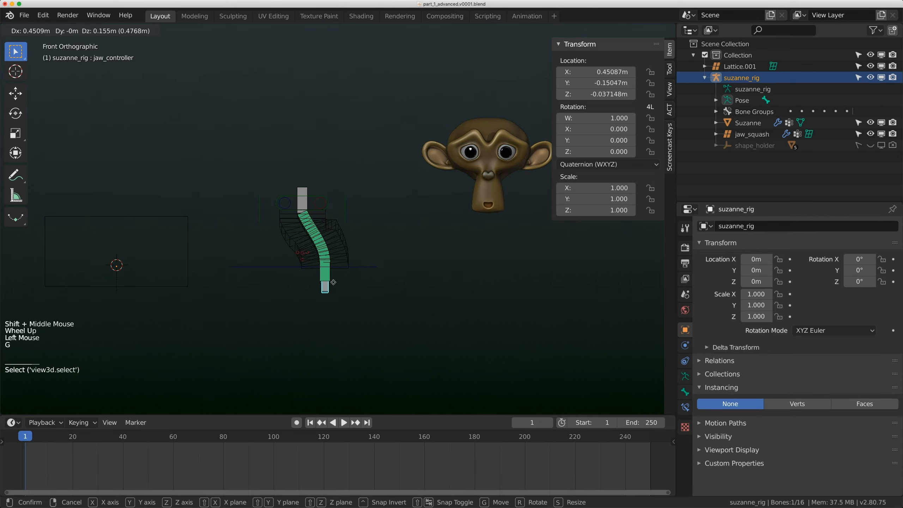
right_click(315, 297)
click(344, 211)
key(r)
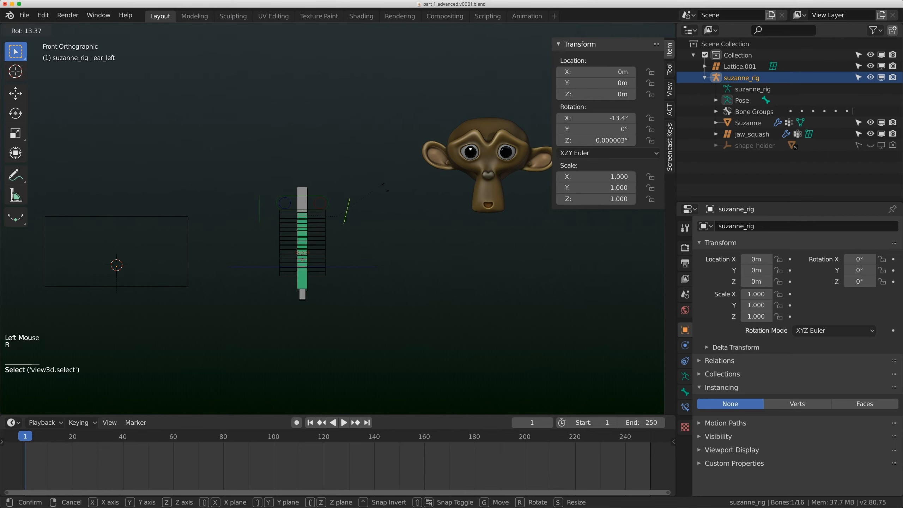
right_click(386, 196)
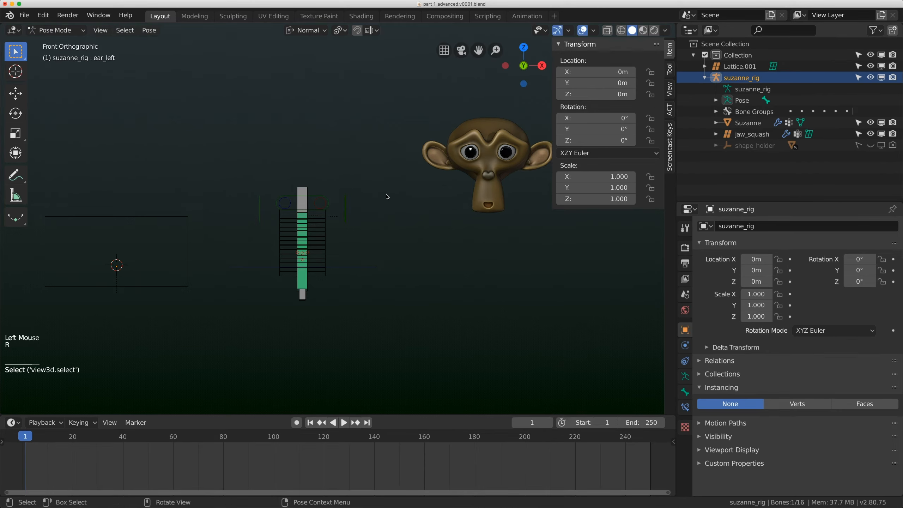
Move the root bone once more to check how the separated mesh and lattice respond
scroll(384, 206, down, 1)
shift+middle_drag(381, 218, 371, 224)
scroll(371, 224, up, 1)
click(353, 276)
key(g)
click(394, 258)
Reset the rotation and location of every bone to restore the rig's rest pose
key(a)
key(alt+r)
key(alt+g)
middle_drag(413, 184, 438, 213)
scroll(423, 192, up, 3)
shift+scroll(426, 200, up, 1)
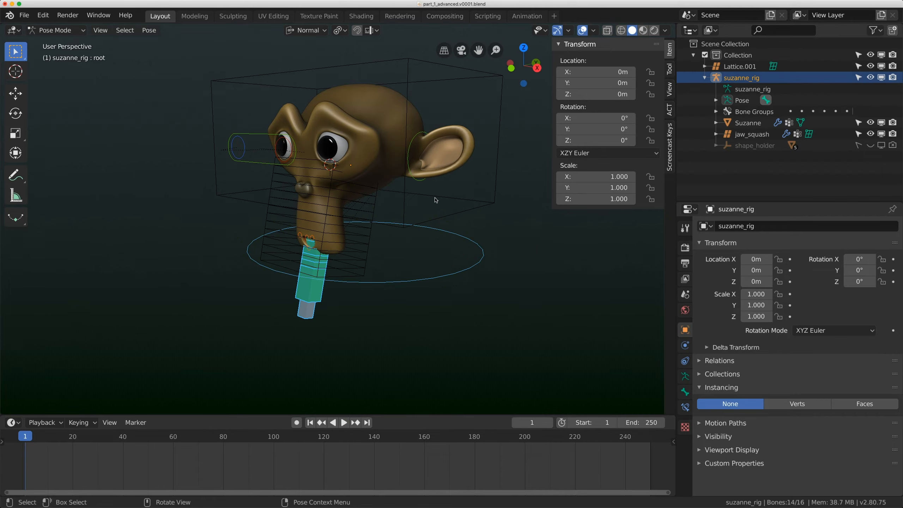
Select jaw_controller in Pose Mode and isolate the rig in local view again
click(294, 313)
middle_drag(295, 313, 304, 296)
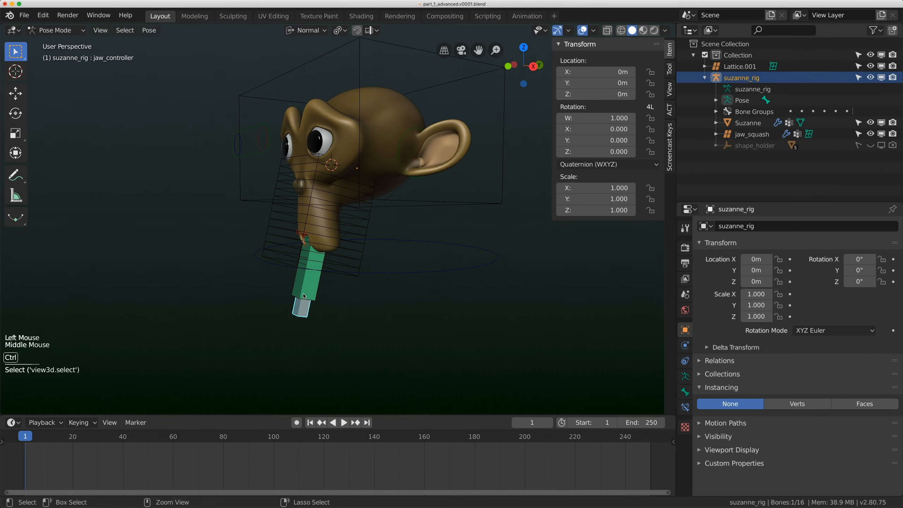
key(ctrl+Tab)
click(299, 313)
key(ctrl+Tab)
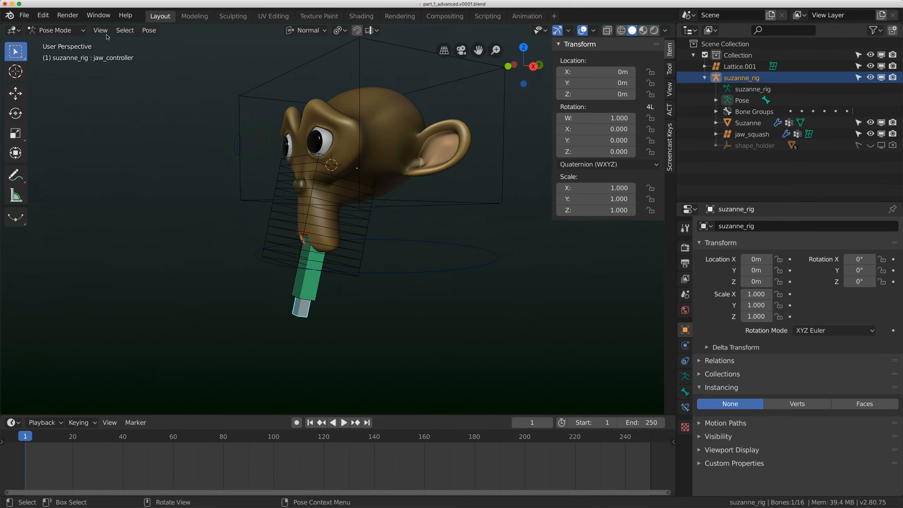
click(57, 30)
mouse_move(111, 33)
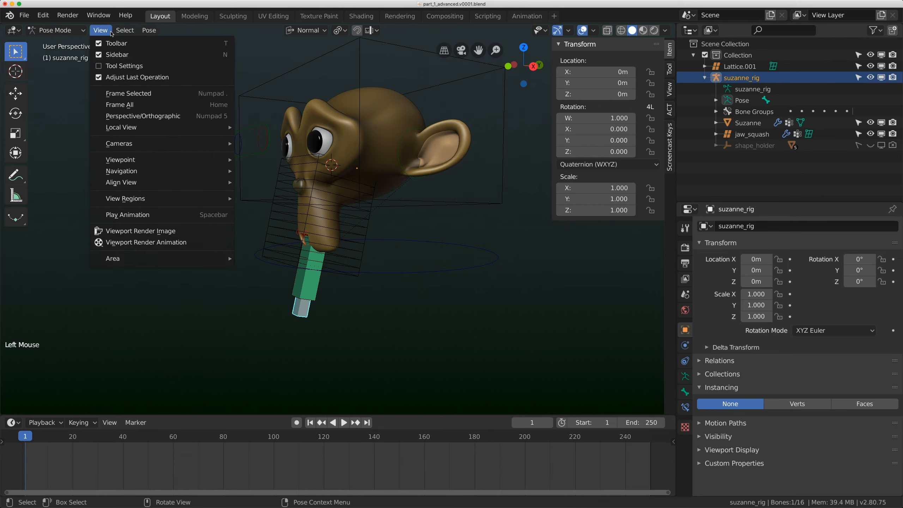
mouse_move(149, 127)
click(270, 127)
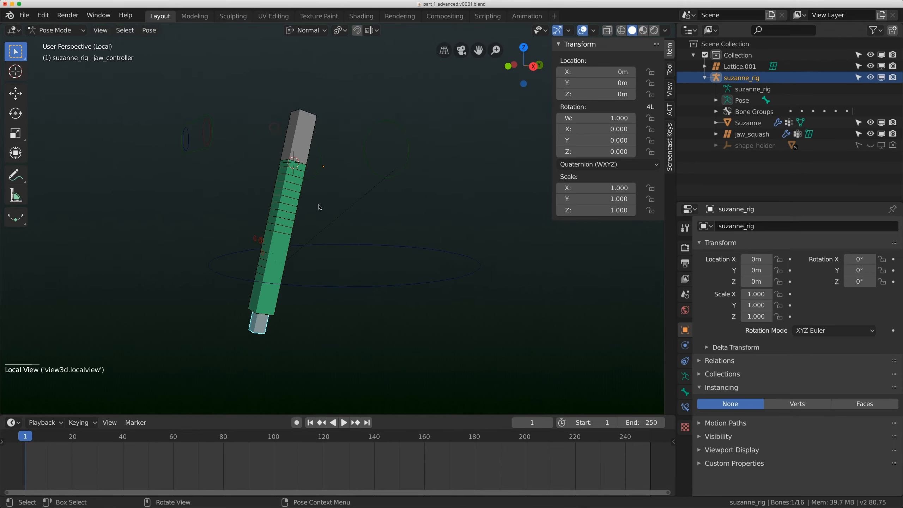
Separate the four jaw bones, including jaw_controller and jaw_deform_02, from suzanne_rig into their own armature in Edit Mode
click(253, 330)
click(264, 307)
shift+click(261, 333)
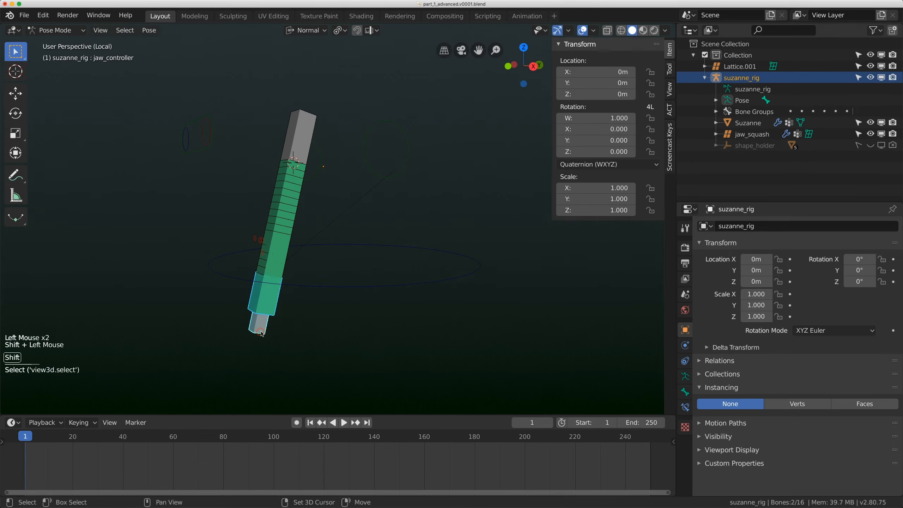
shift+click(284, 239)
shift+click(301, 123)
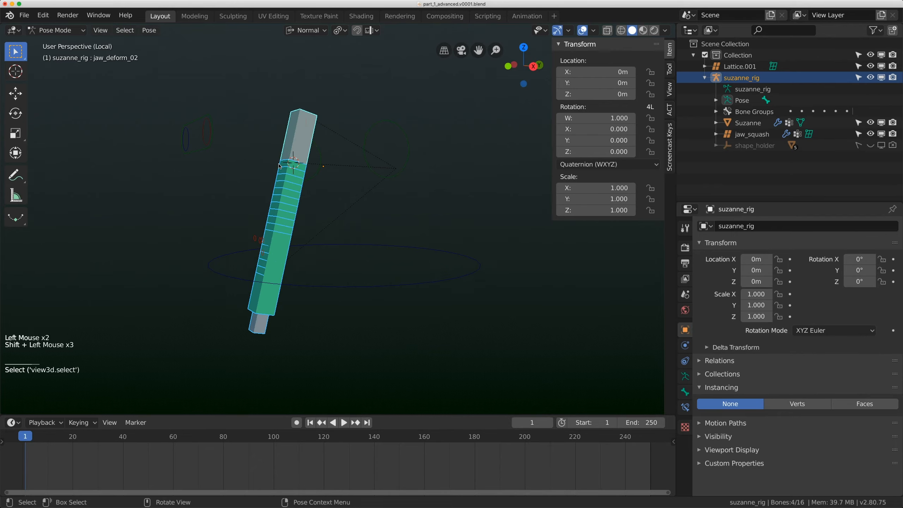
middle_drag(273, 166, 286, 170)
click(66, 31)
click(52, 54)
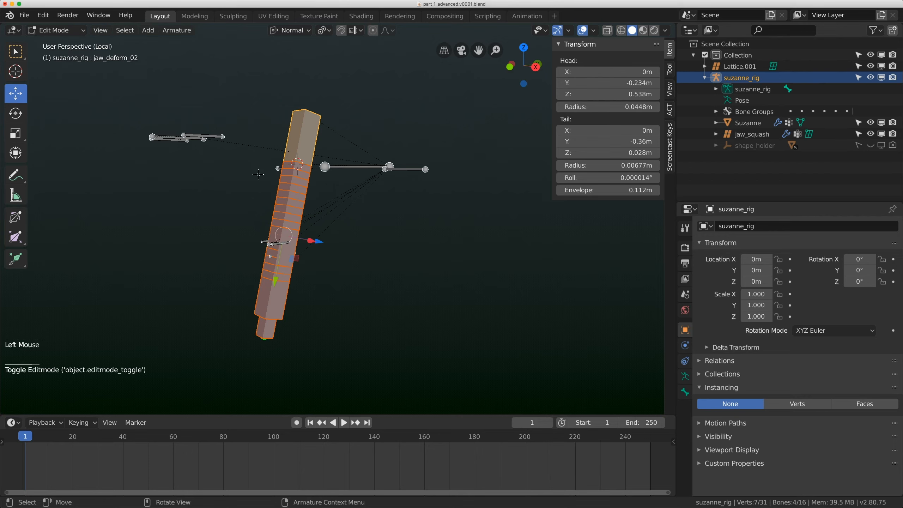
key(p)
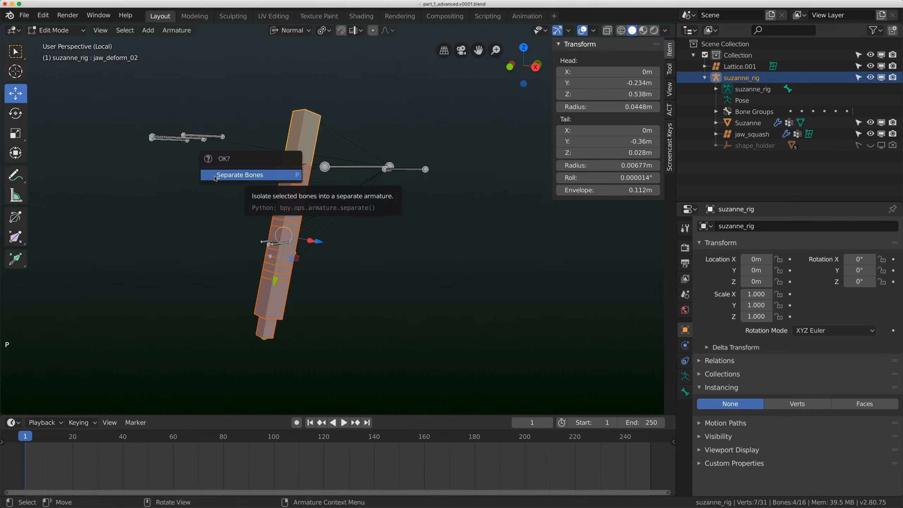
click(177, 30)
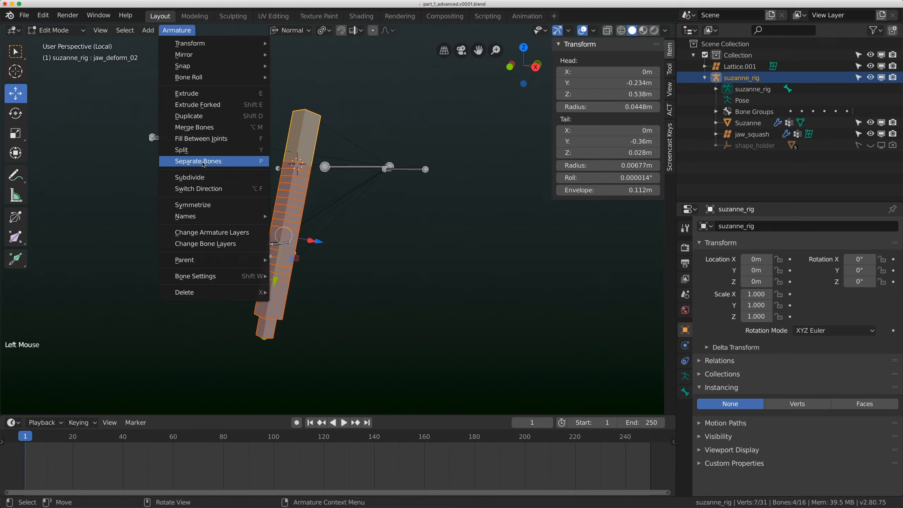
click(211, 162)
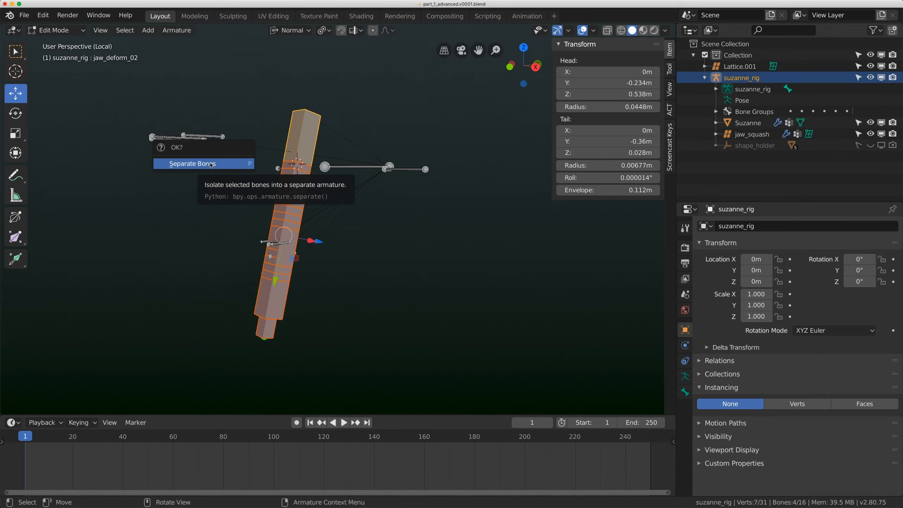
click(209, 165)
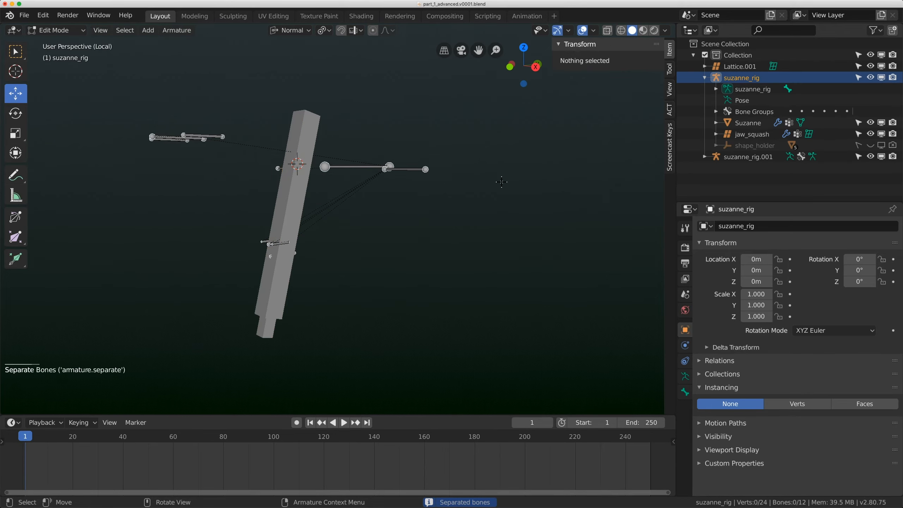
Leave armature editing with the separated jaw armature selected and exit local view
click(733, 162)
scroll(356, 196, down, 1)
mouse_move(348, 197)
middle_down()
mouse_move(404, 198)
mouse_move(341, 197)
mouse_move(357, 197)
middle_up()
click(103, 31)
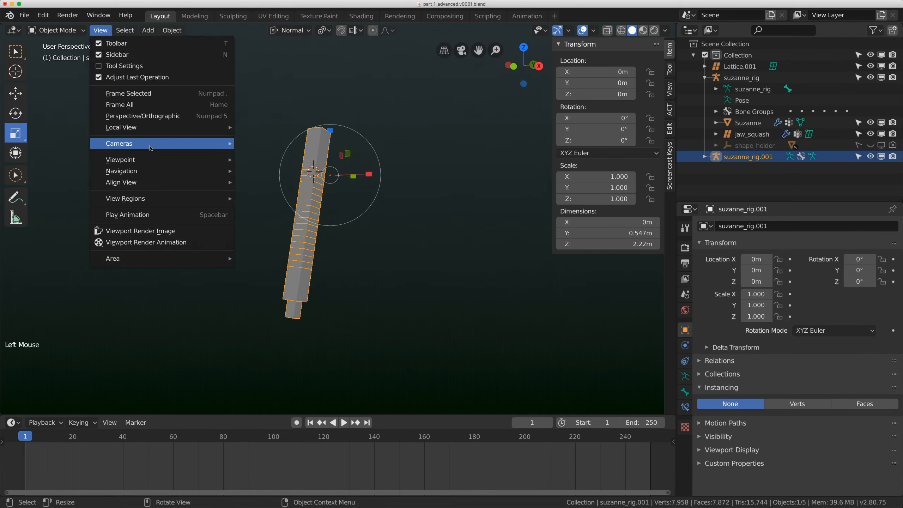
mouse_move(230, 128)
click(273, 128)
Rename the separated armature suzanne_rig.001 as rig.jaw_sqaush
double_click(749, 157)
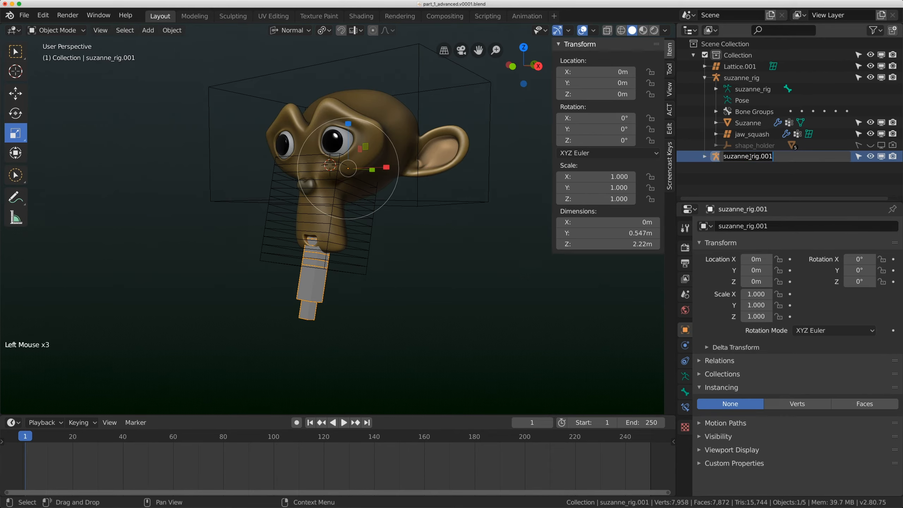
text(jaw_s)
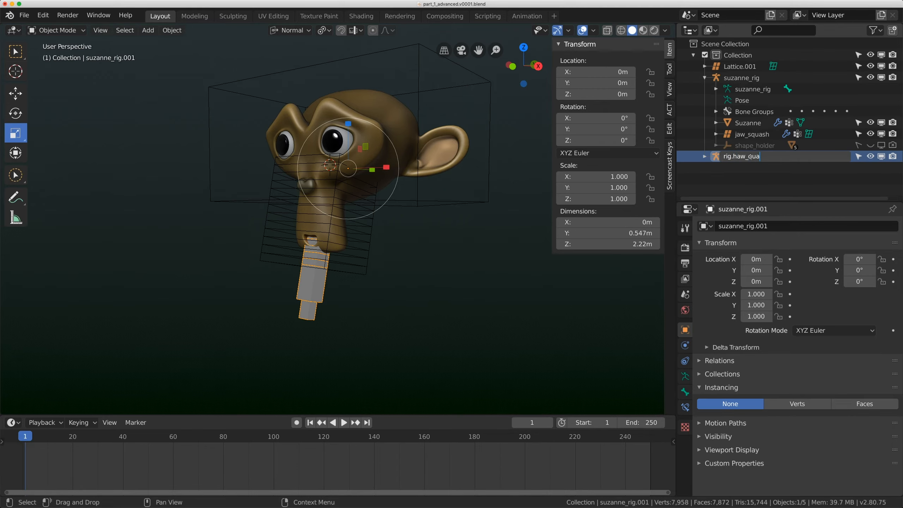
text(qaush)
key(Return)
Inspect the modifiers on the jaw_squash lattice and on the Suzanne mesh
click(367, 264)
middle_drag(366, 265, 327, 245)
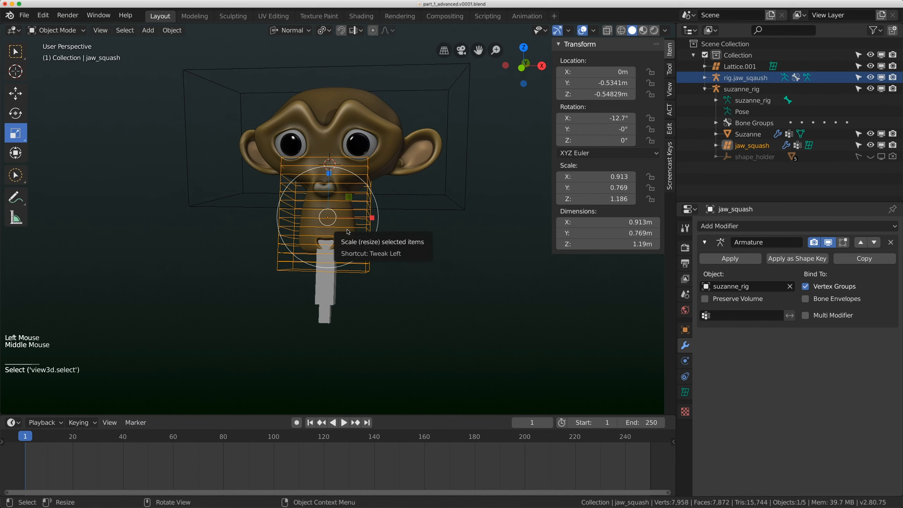
click(347, 119)
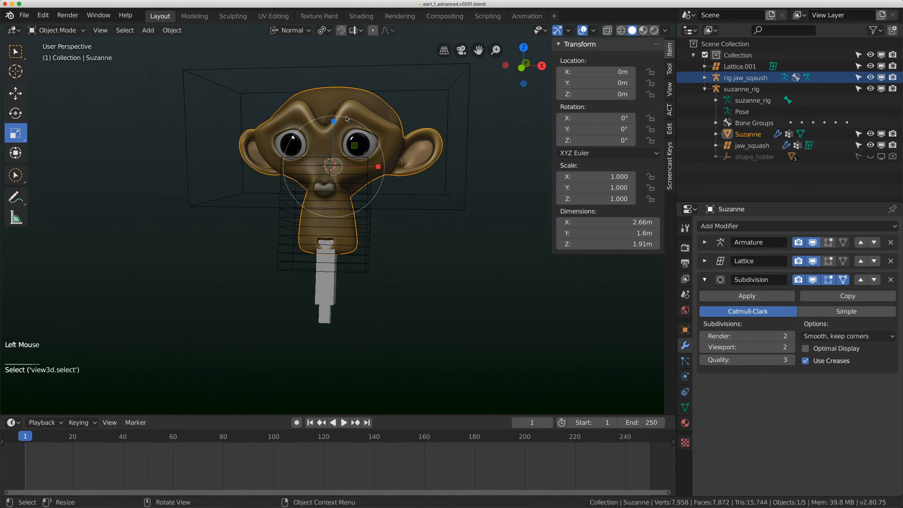
Test moving all points of the jaw_squash lattice and the lattice object itself, cancelling both moves
double_click(372, 256)
key(Tab)
key(a)
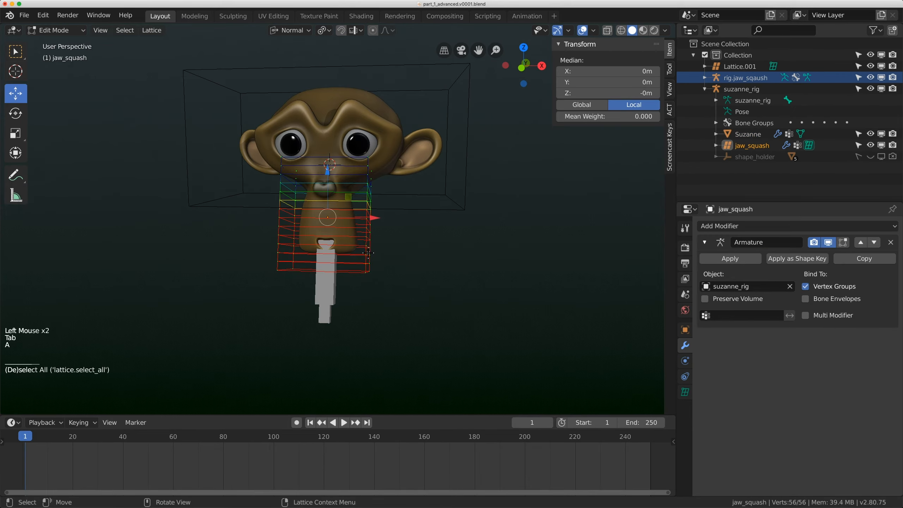
key(g)
key(Escape)
key(Tab)
key(g)
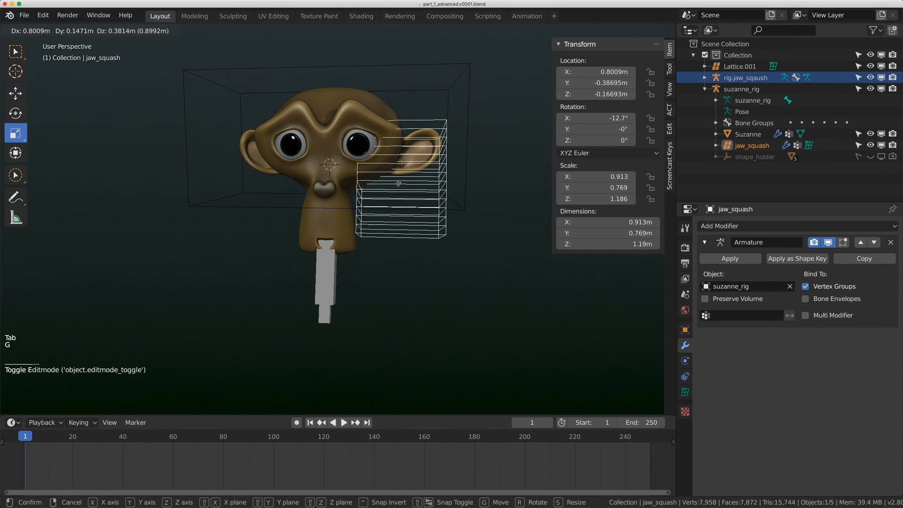
key(Escape)
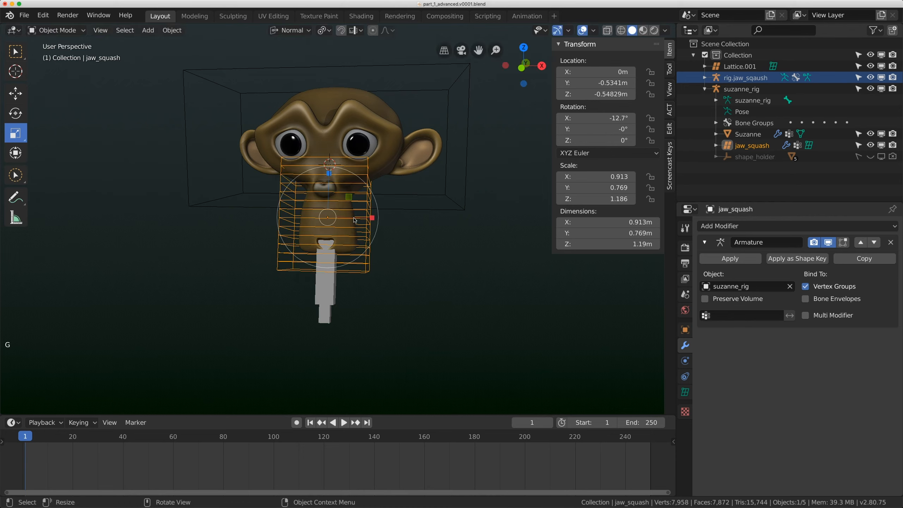
click(355, 220)
middle_drag(355, 220, 369, 241)
key(a)
key(Tab)
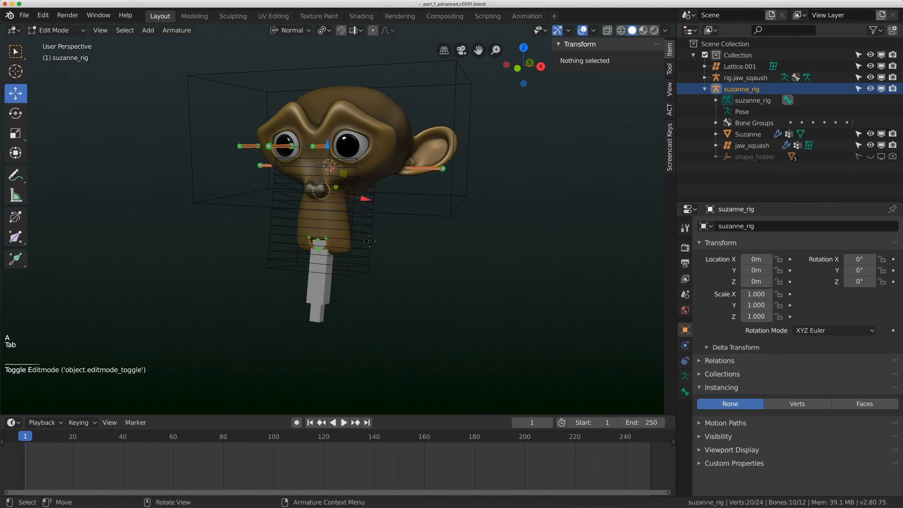
key(Tab)
Parent the jaw_squash lattice and the rig.jaw_sqaush armature to the root bone of suzanne_rig
click(372, 244)
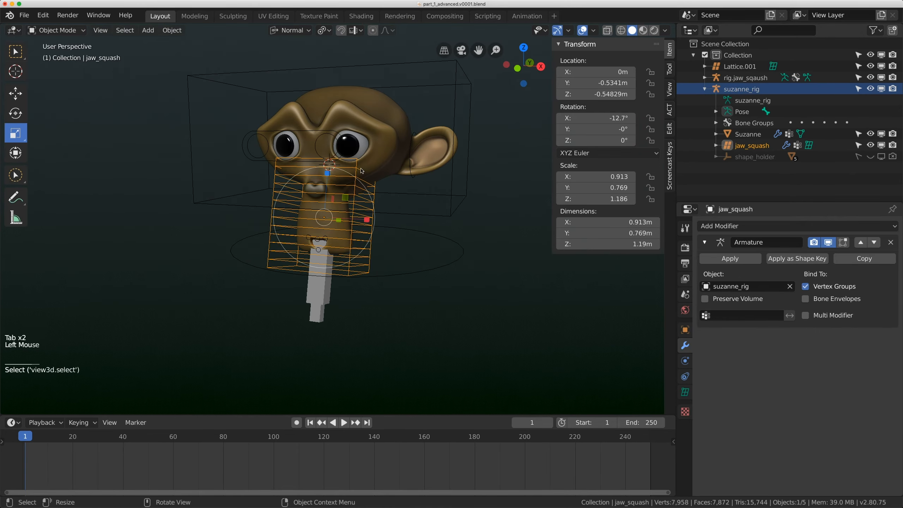
middle_drag(380, 272, 320, 295)
scroll(314, 302, up, 1)
shift+click(313, 302)
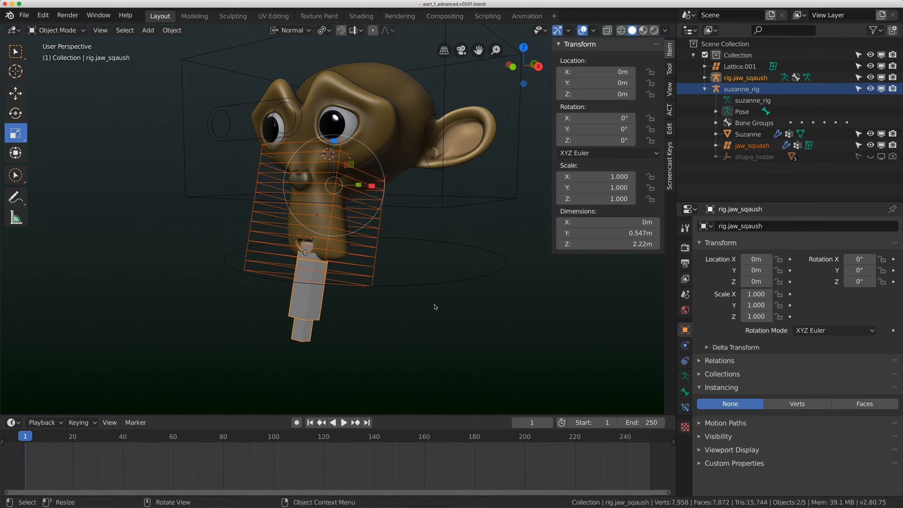
shift+click(430, 241)
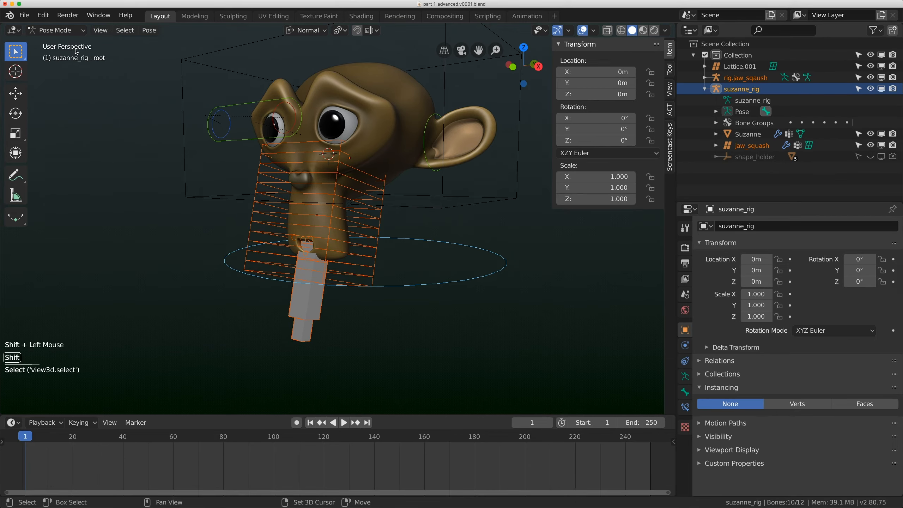
shift+click(436, 242)
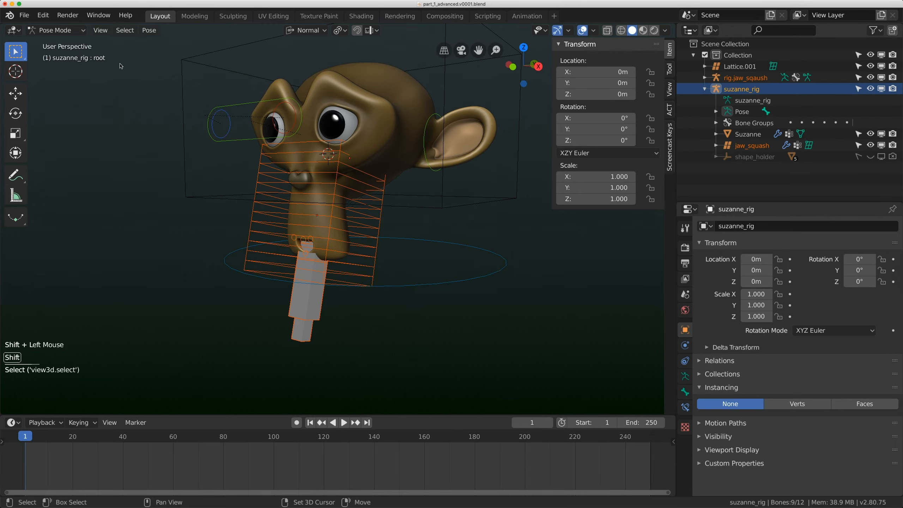
click(154, 33)
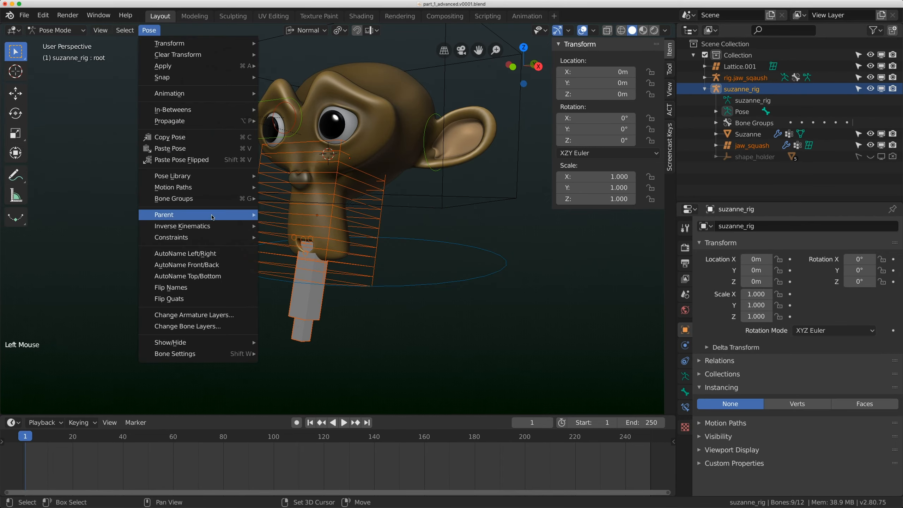
mouse_move(220, 215)
click(302, 279)
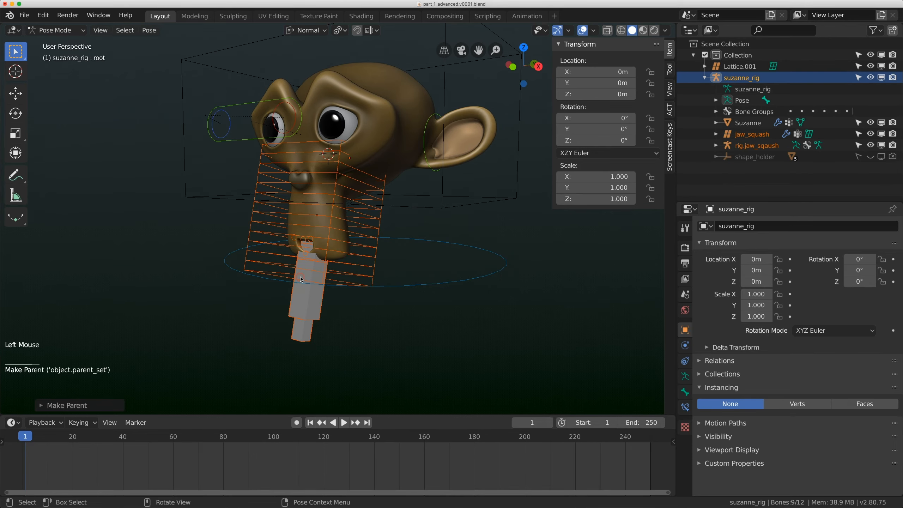
Move the root bone to about X 4.64 m, Z 1.47 m to check that the lattice and jaw rig follow
click(401, 295)
scroll(400, 291, down, 3)
middle_drag(400, 291, 369, 286)
key(g)
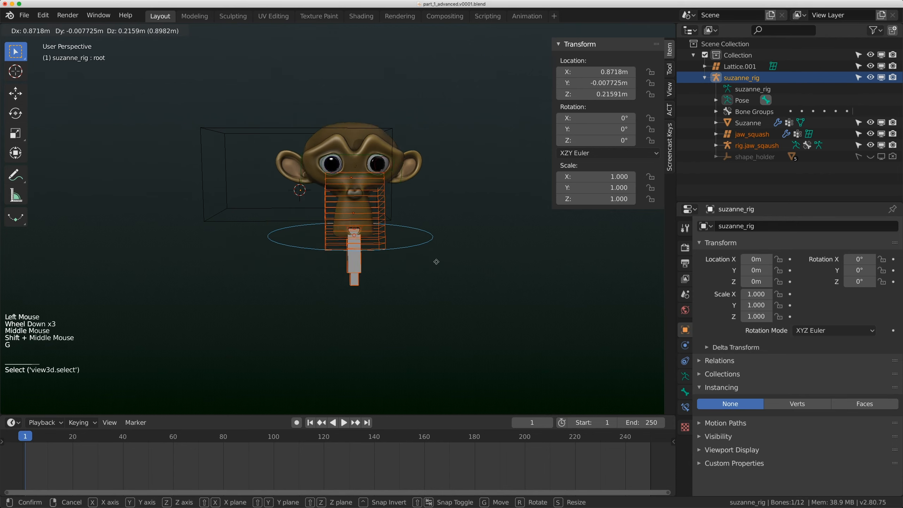
click(549, 226)
shift+middle_drag(429, 246, 298, 293)
key(KP_1)
key(g)
click(479, 219)
shift+middle_drag(479, 218, 389, 225)
scroll(358, 279, up, 2)
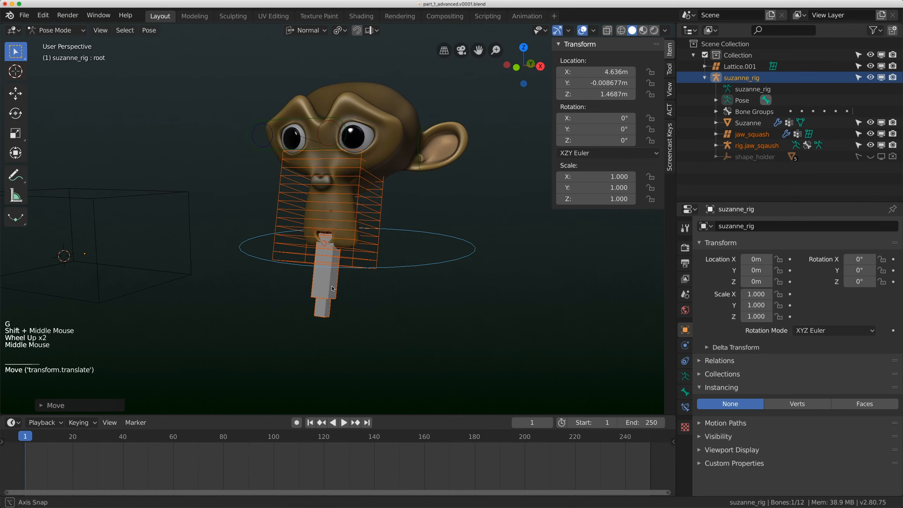
Check jaw_squash's Armature modifier and test moving jaw_controller in rig.jaw_sqaush, cancelling the move
click(382, 204)
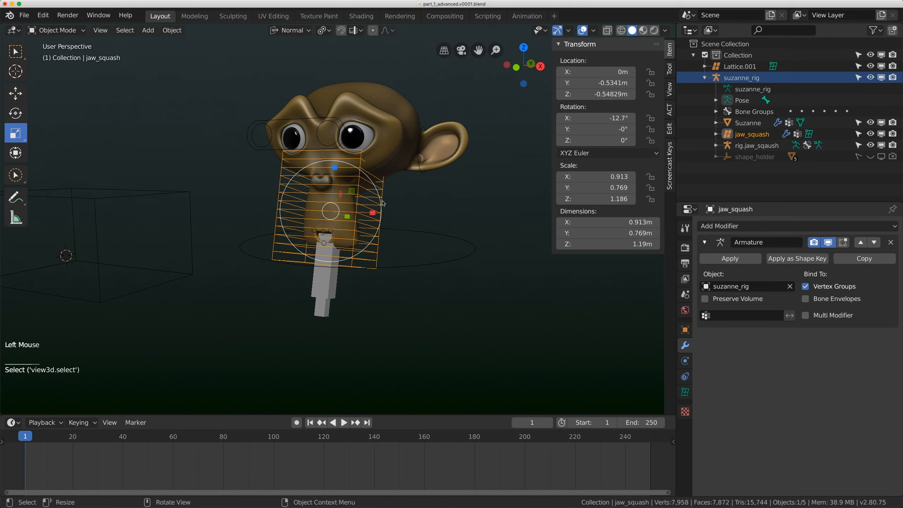
click(325, 312)
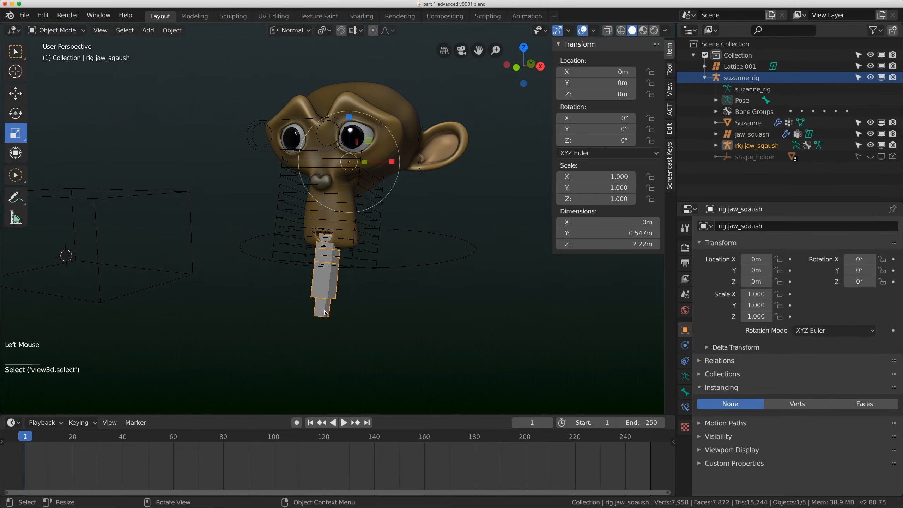
key(ctrl+Tab)
click(324, 312)
key(g)
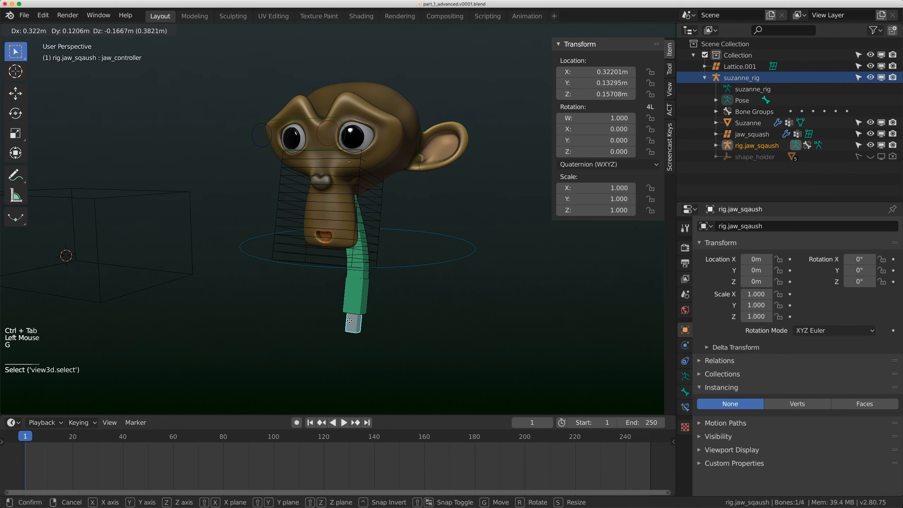
key(Escape)
key(ctrl+Tab)
Set the target object of jaw_squash's Armature modifier to rig.jaw_sqaush
click(382, 203)
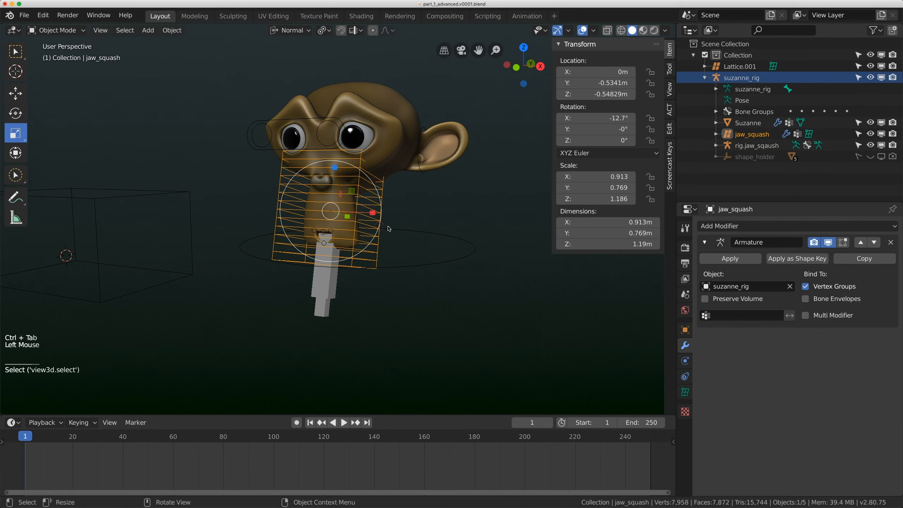
click(749, 288)
click(713, 303)
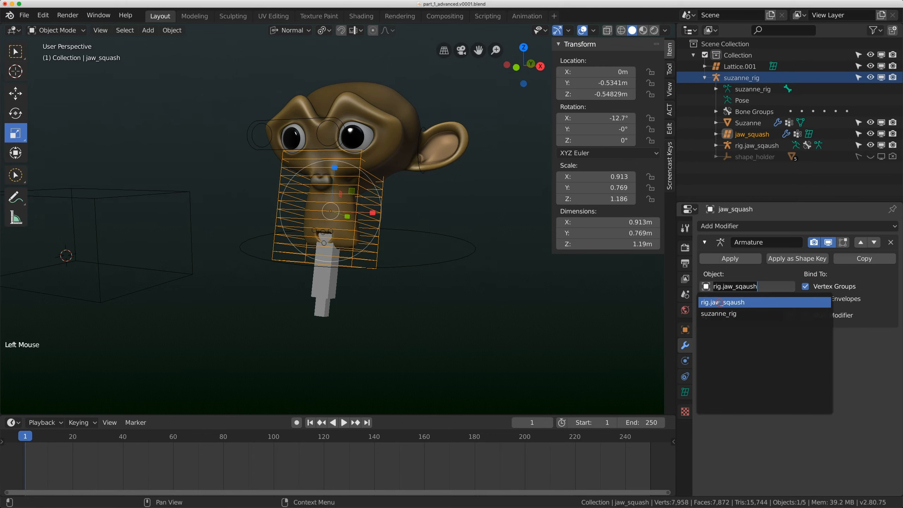
Move jaw_controller of rig.jaw_sqaush in Pose Mode to test how the lattice bends Suzanne's jaw
click(327, 309)
middle_drag(327, 309, 351, 298)
key(ctrl+Tab)
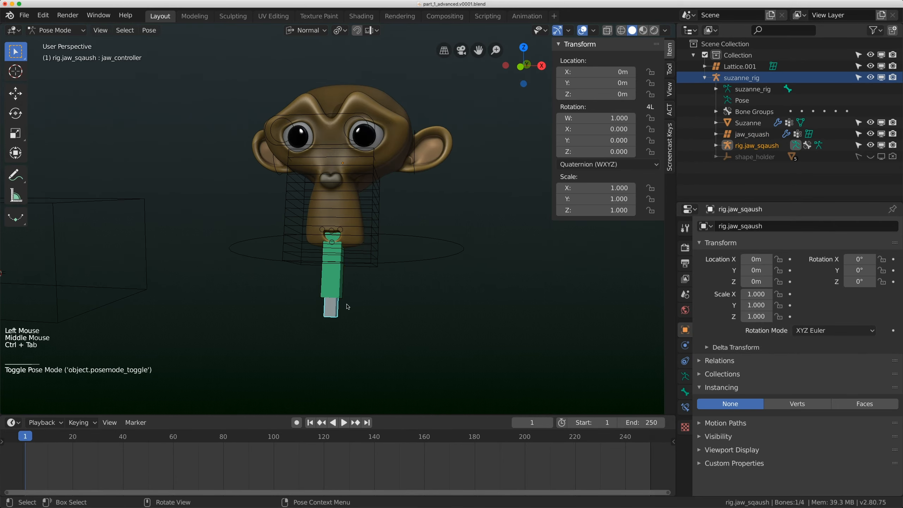
key(g)
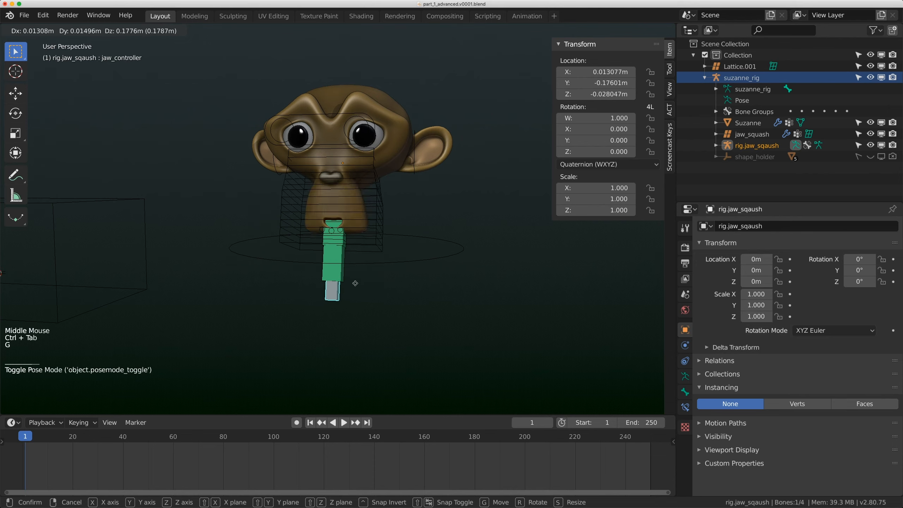
click(318, 314)
Move and rotate the root bone of suzanne_rig to test the head together with the bent jaw
click(414, 262)
key(ctrl+Tab)
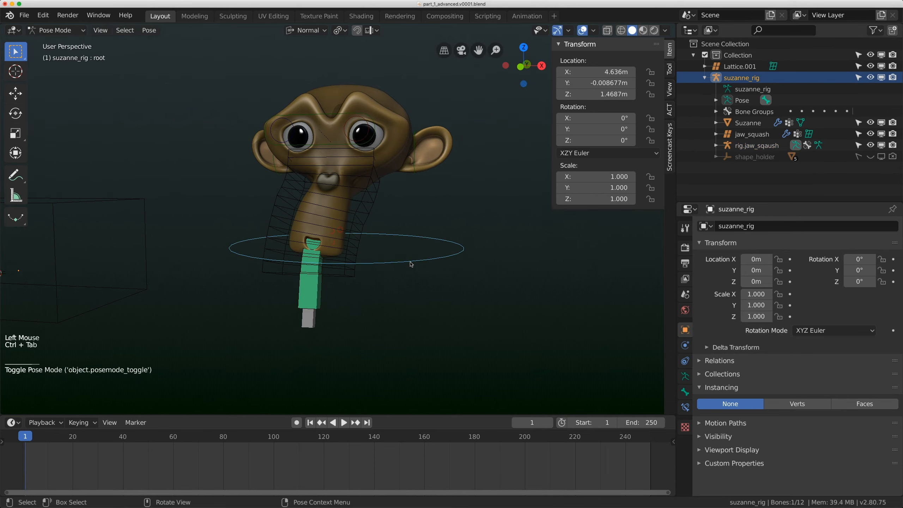
click(414, 263)
key(g)
key(r)
click(475, 237)
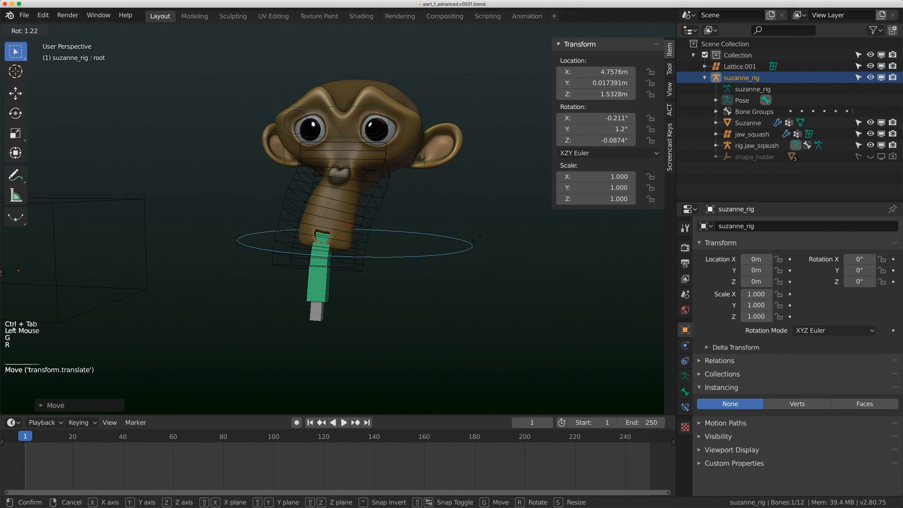
Clear the rotation and location of all bones to restore the rest pose
scroll(475, 236, down, 2)
shift+middle_drag(475, 237, 462, 227)
key(a)
key(alt+r)
key(alt+g)
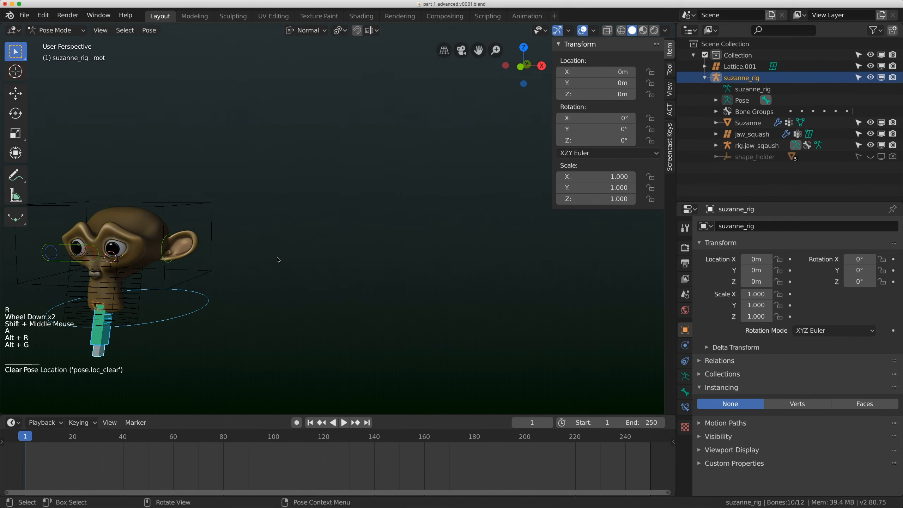
Try to move the jaw control bone below Suzanne's jaw while suzanne_rig is in Pose Mode
shift+middle_drag(276, 202, 490, 214)
scroll(352, 307, up, 3)
shift+middle_drag(363, 312, 356, 315)
click(356, 315)
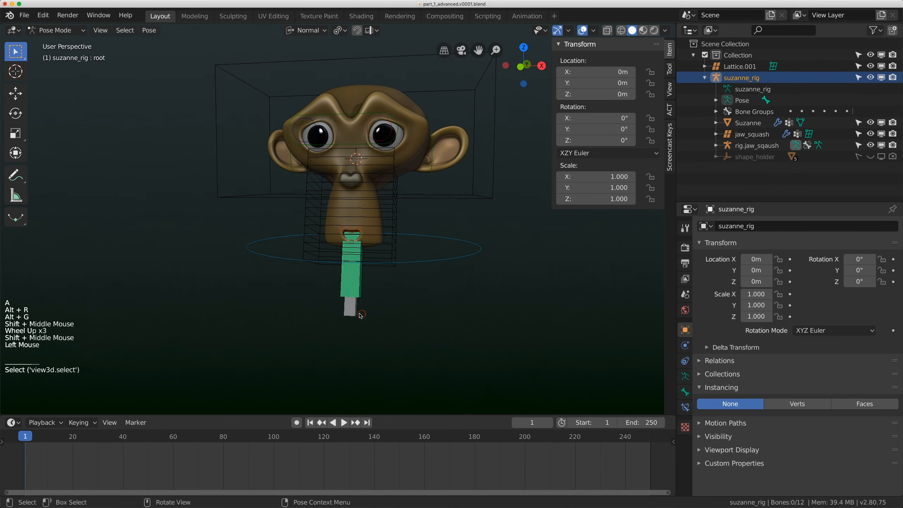
click(356, 315)
key(g)
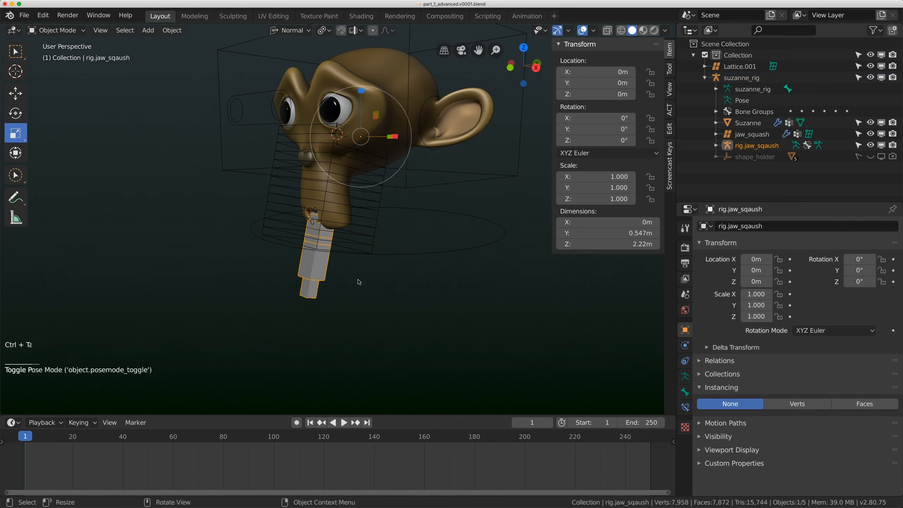
Switch between rig.jaw_sqaush and suzanne_rig, and test-move jaw_controller of rig.jaw_sqaush in Pose Mode
middle_drag(310, 297, 417, 252)
key(ctrl+Tab)
click(315, 294)
click(417, 252)
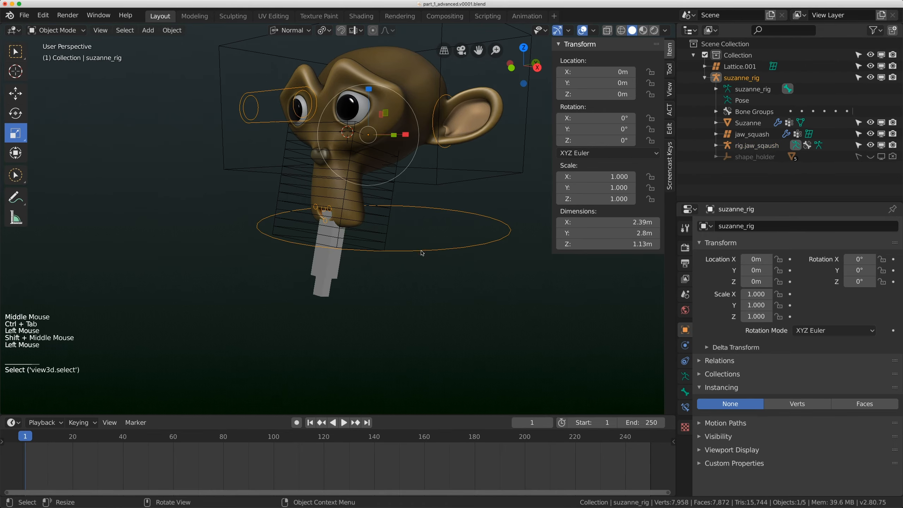
click(322, 294)
key(g)
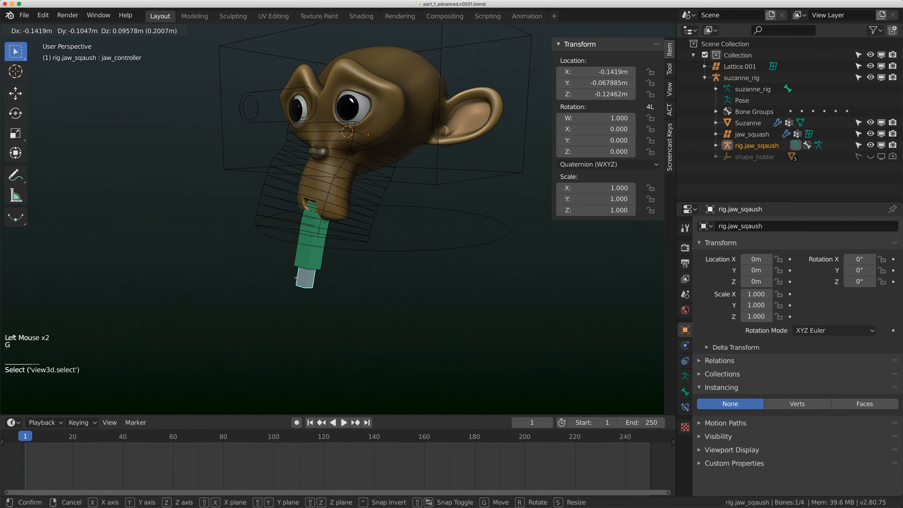
key(Escape)
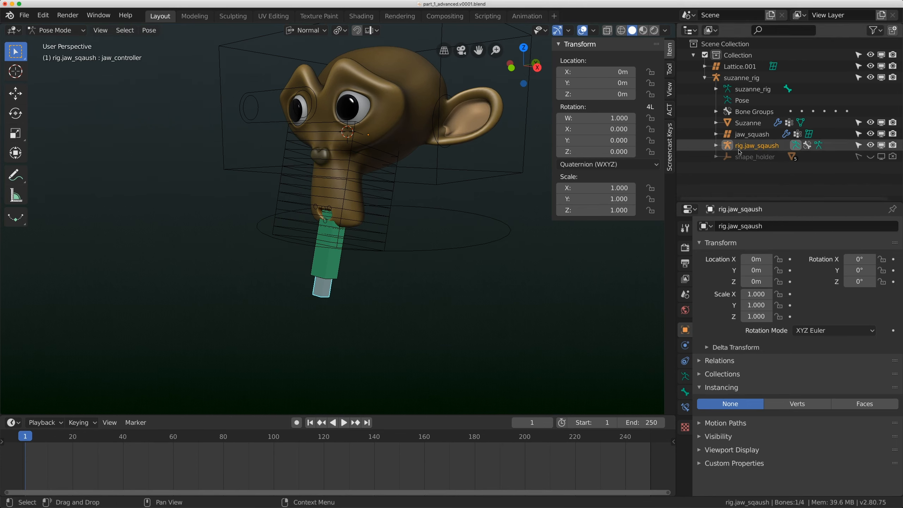
Duplicate the jaw_controller bone of rig.jaw_sqaush in Edit Mode, keeping the copy in its original position
mouse_move(375, 262)
middle_down()
mouse_move(341, 263)
mouse_move(361, 261)
middle_up()
key(Tab)
scroll(361, 261, up, 1)
key(shift+d)
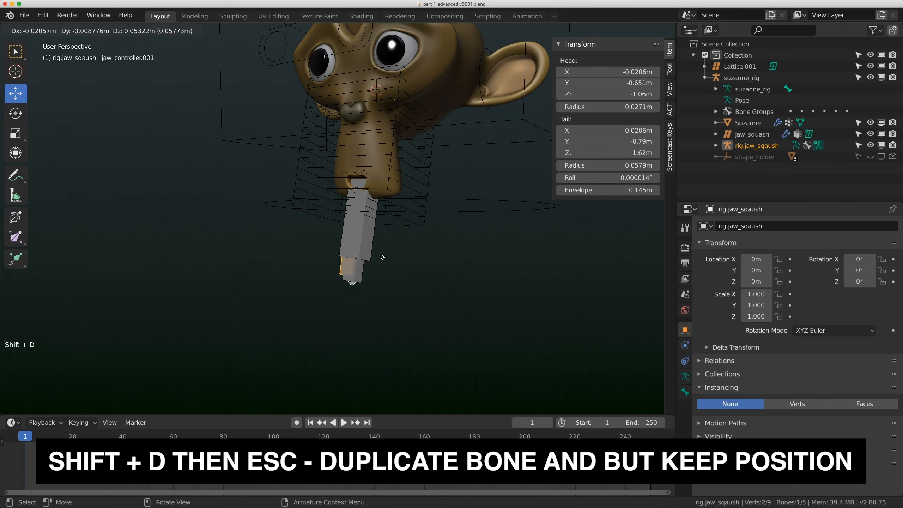
key(Escape)
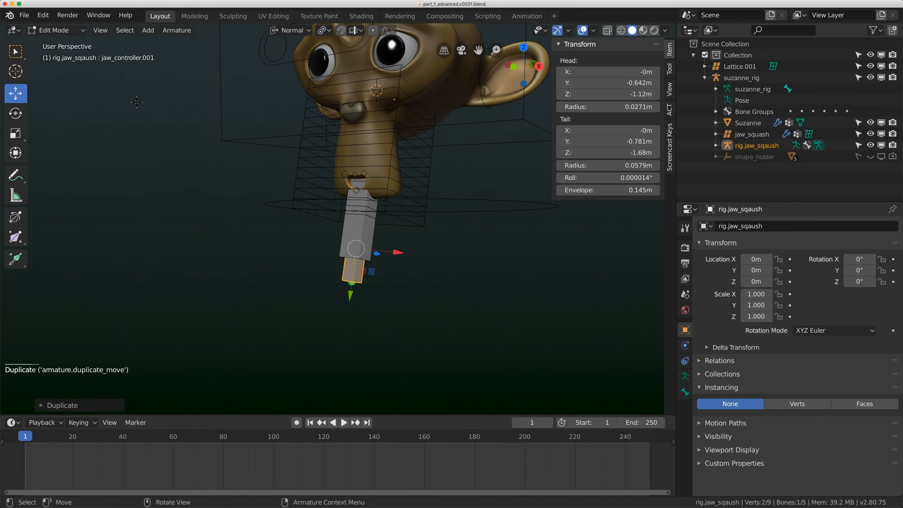
Separate the duplicated jaw_controller bone into its own armature and return to Object Mode
click(176, 30)
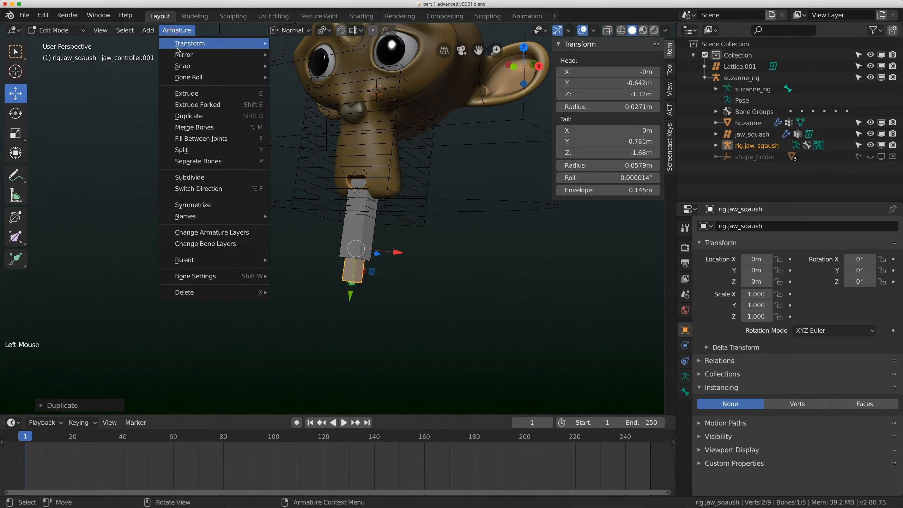
click(204, 161)
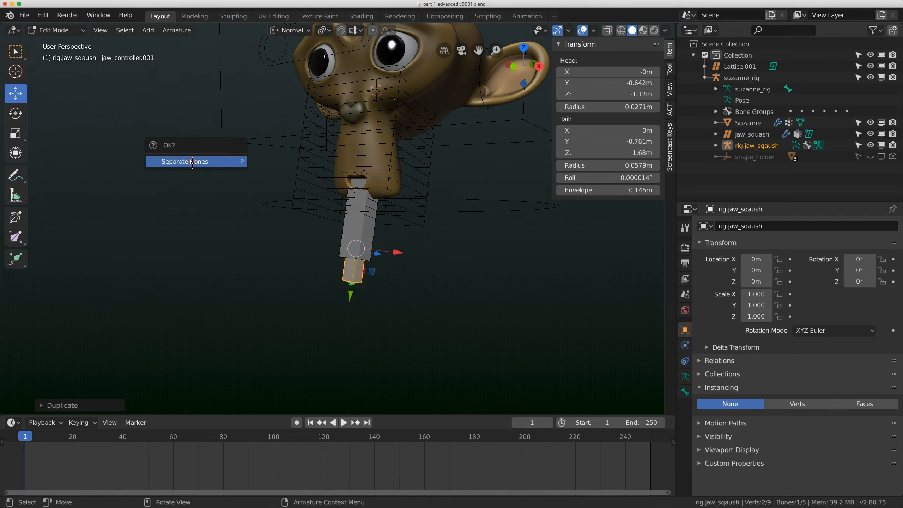
click(195, 162)
click(75, 32)
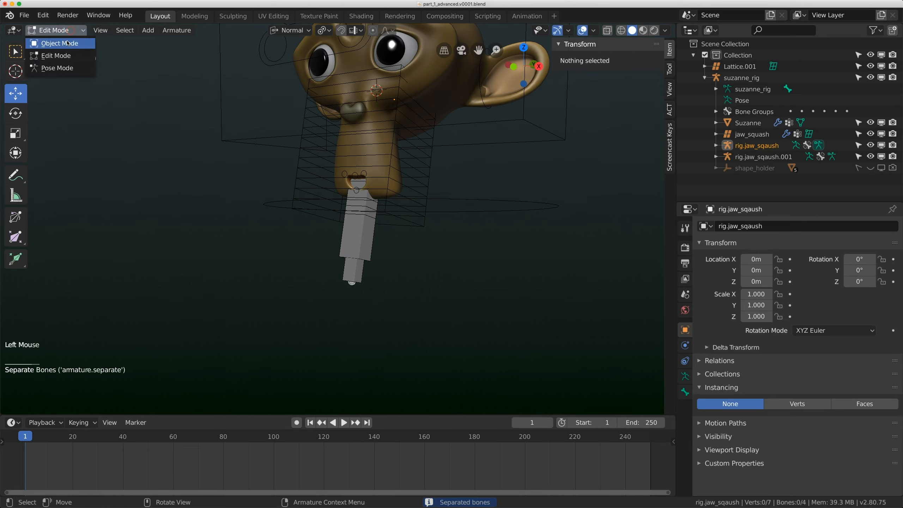
click(61, 43)
Join the separated armature rig.jaw_sqaush.001 into suzanne_rig
click(748, 159)
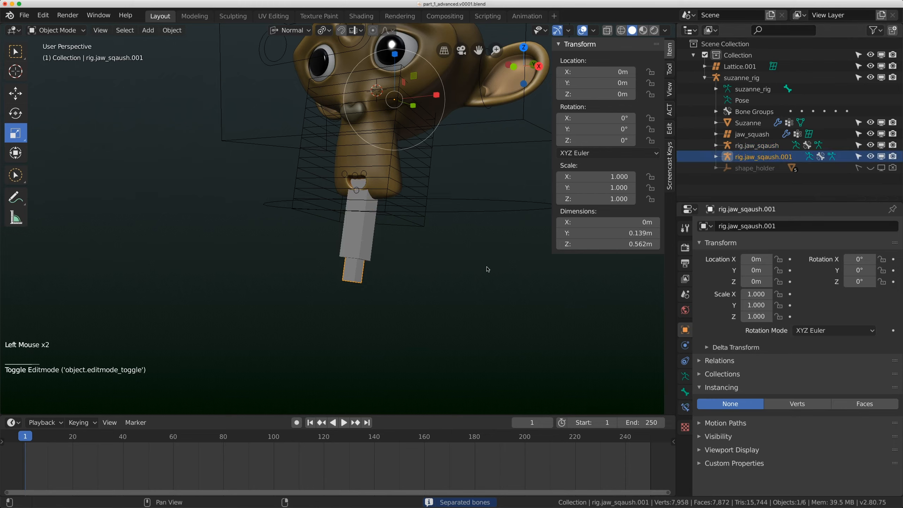
middle_drag(397, 252, 466, 220)
shift+click(467, 219)
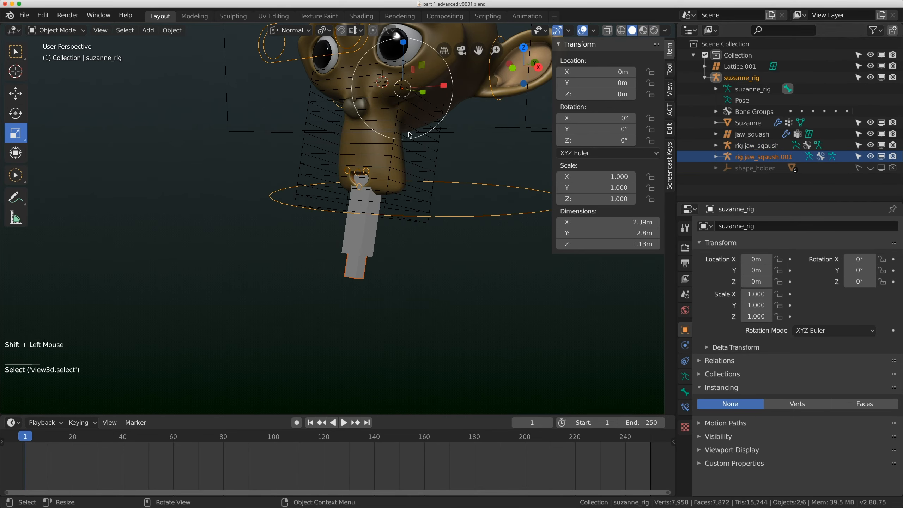
click(172, 31)
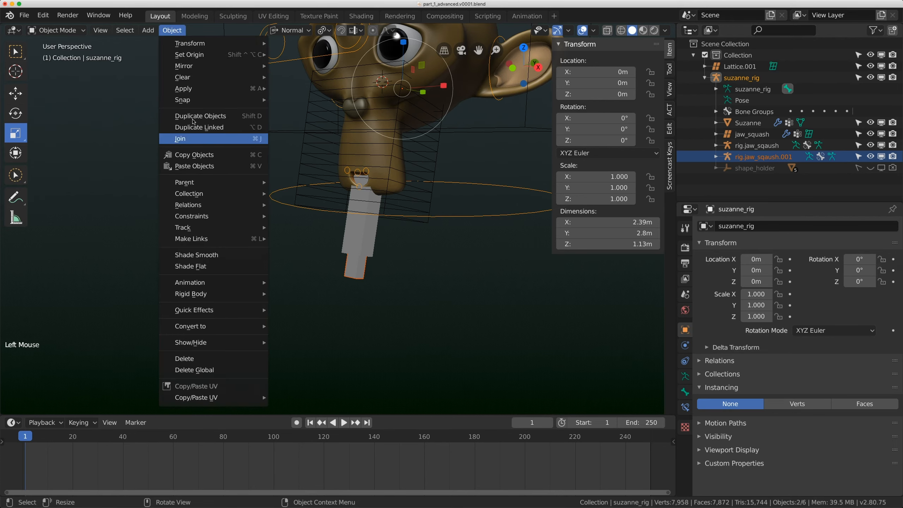
click(200, 138)
Put suzanne_rig in Pose Mode and test-move its joined jaw_controller.001 bone
scroll(364, 317, up, 2)
shift+middle_drag(365, 317, 351, 303)
click(367, 286)
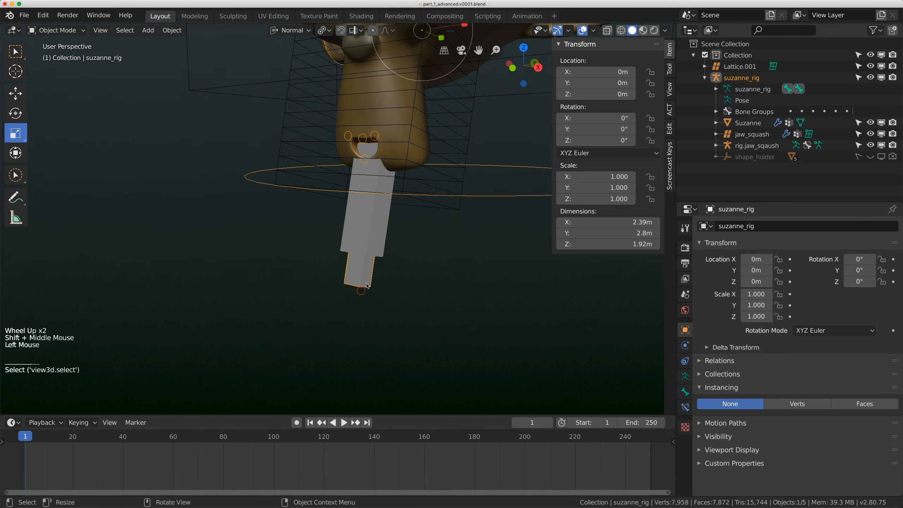
click(57, 31)
click(50, 67)
click(348, 273)
key(g)
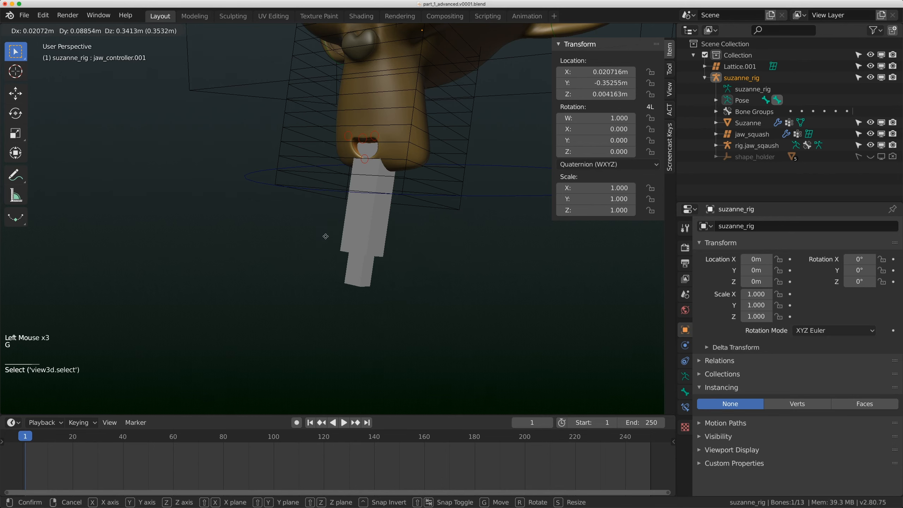
key(Escape)
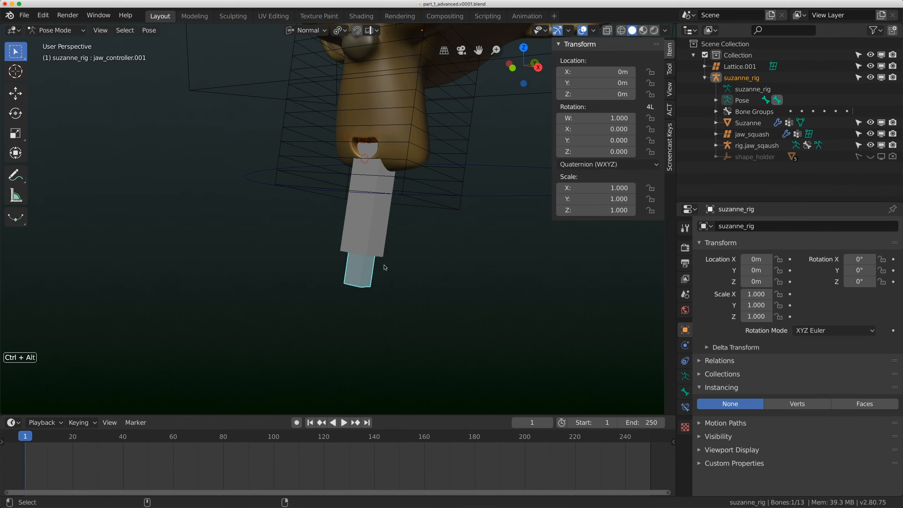
In Edit Mode, scale jaw_controller.001 up until its tail is at about Z -1.89 m, and reduce its display thickness
click(57, 30)
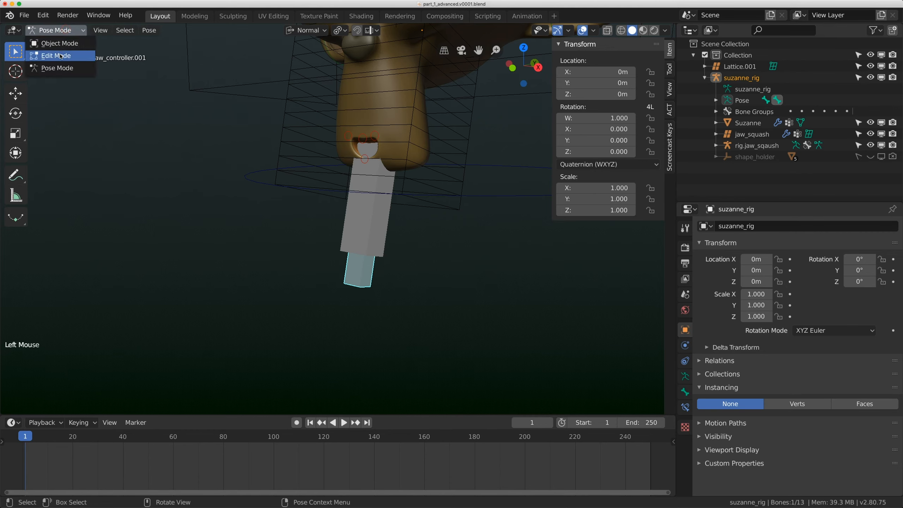
click(48, 51)
click(15, 236)
mouse_move(304, 250)
mouse_down()
mouse_move(279, 250)
mouse_move(310, 251)
mouse_move(315, 264)
mouse_up()
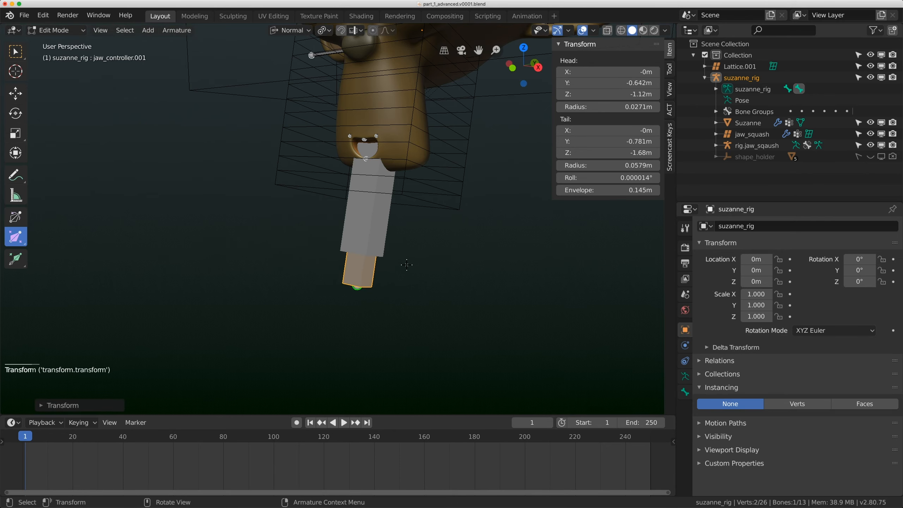
key(s)
click(466, 240)
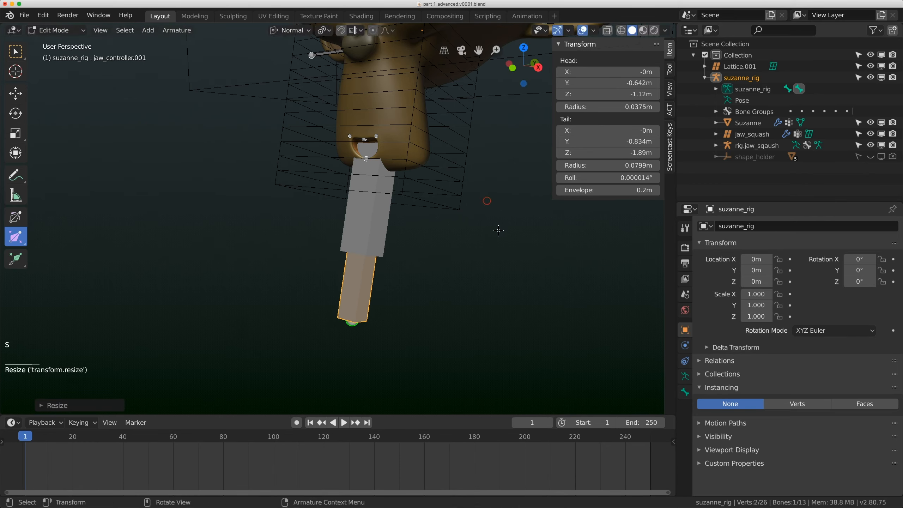
key(ctrl+alt+s)
click(415, 240)
scroll(416, 240, down, 2)
middle_drag(416, 239, 383, 254)
scroll(357, 255, up, 1)
Assign shape_mouth as the custom display object of jaw_controller.001 in Pose Mode
click(59, 30)
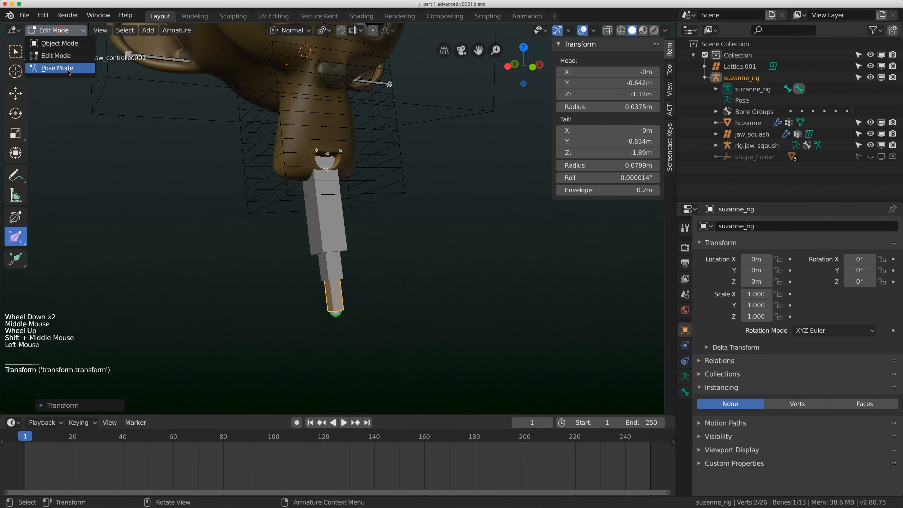
click(55, 66)
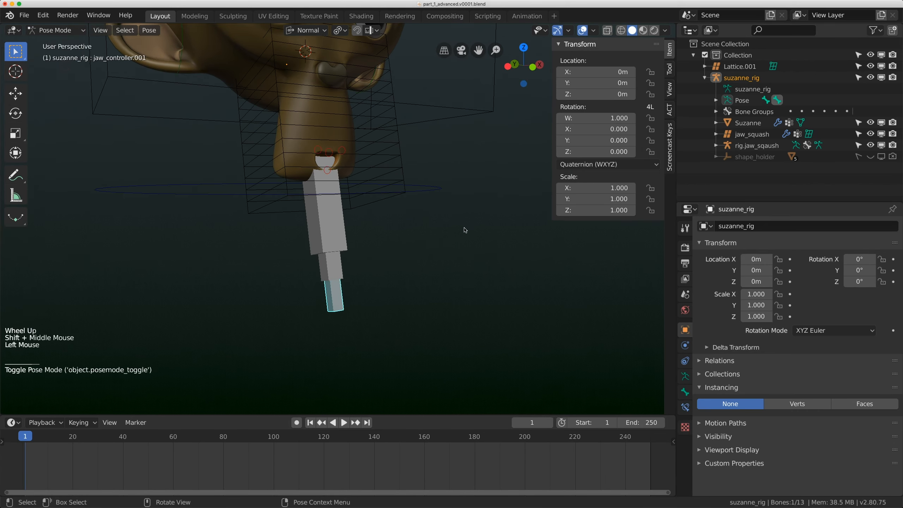
click(685, 392)
scroll(830, 319, down, 20)
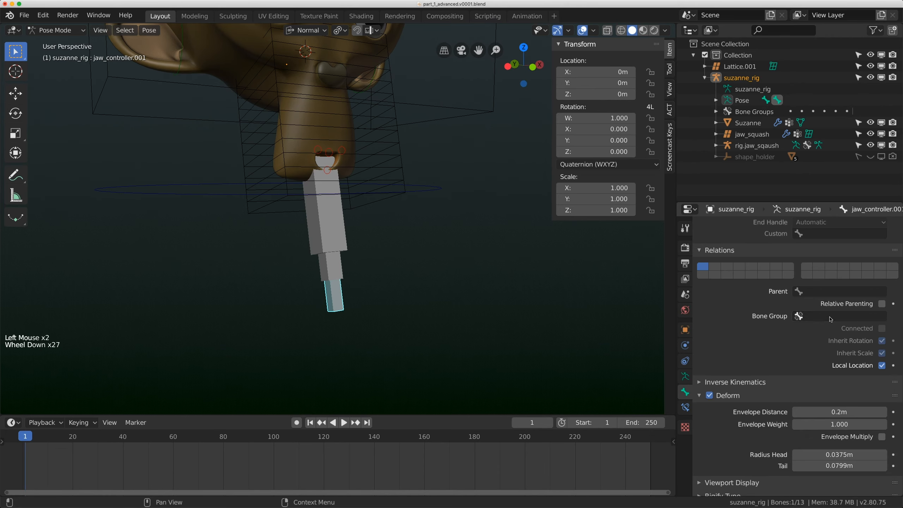
click(831, 319)
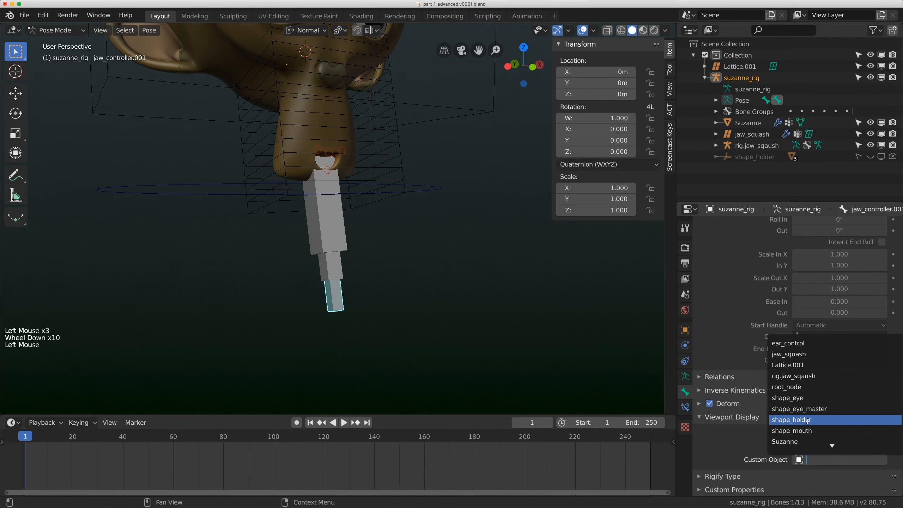
click(805, 430)
middle_drag(486, 262, 388, 200)
middle_drag(388, 199, 309, 267)
scroll(379, 254, up, 2)
shift+middle_drag(309, 267, 306, 260)
scroll(306, 261, down, 1)
Rename the bone jaw_controller.001 of suzanne_rig to jaw_squash
scroll(742, 337, up, 19)
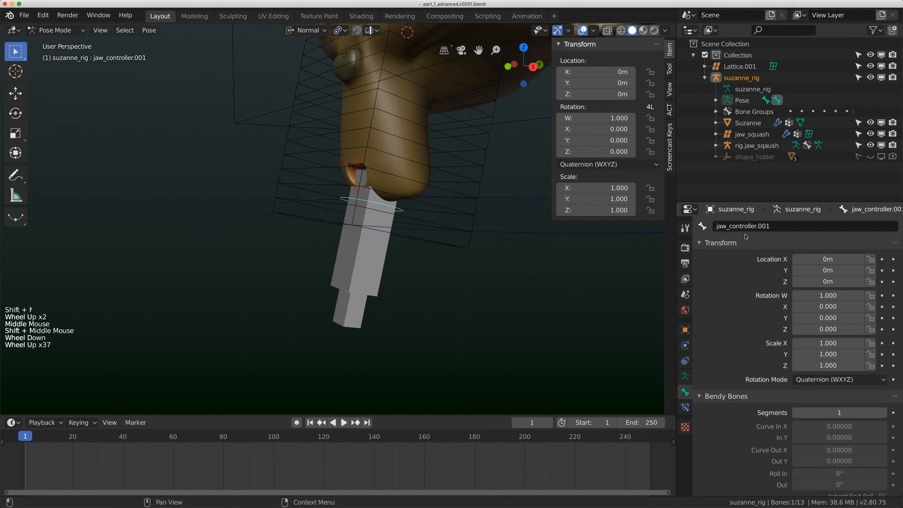
click(763, 226)
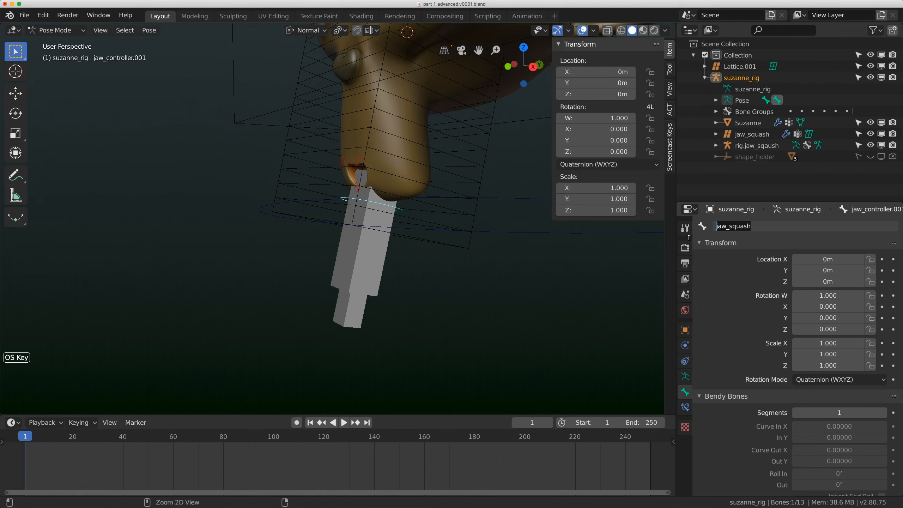
click(730, 297)
Put rig.jaw_sqaush in Pose Mode with its jaw_controller bone selected, and test-move that bone
click(387, 332)
click(344, 316)
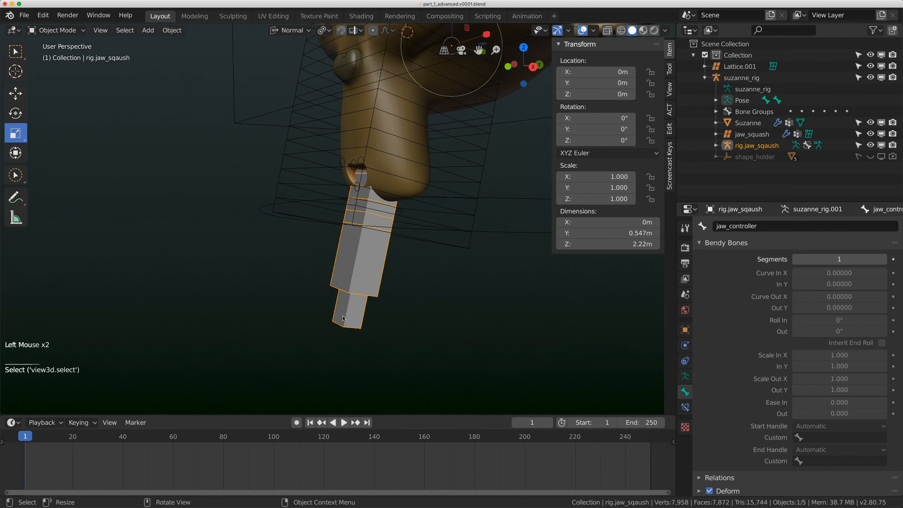
click(761, 149)
click(57, 30)
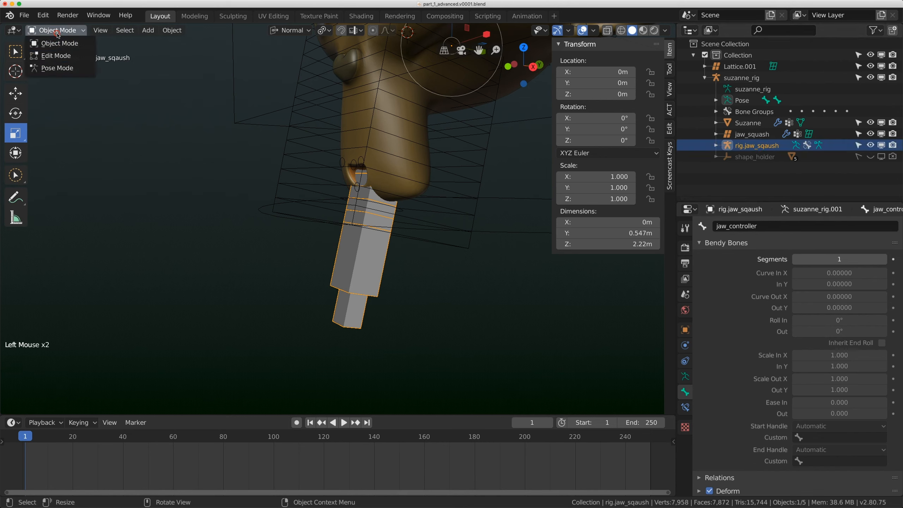
click(53, 67)
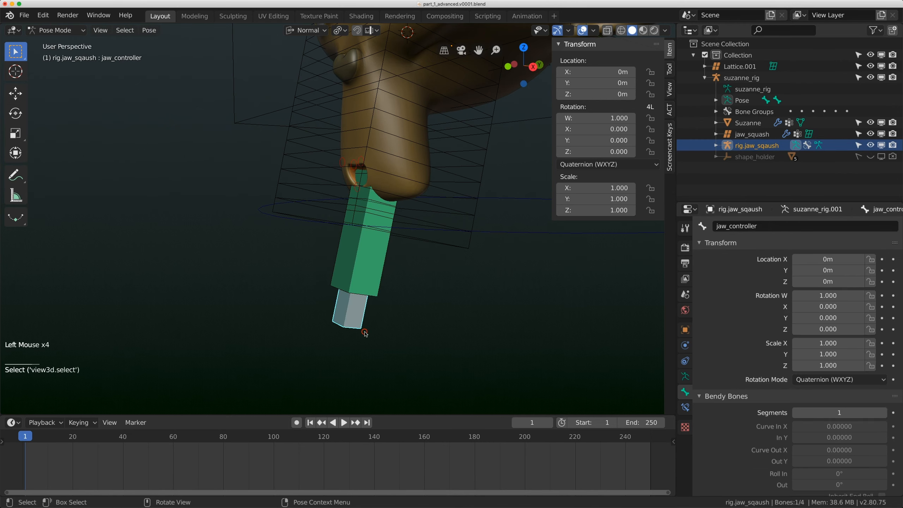
key(g)
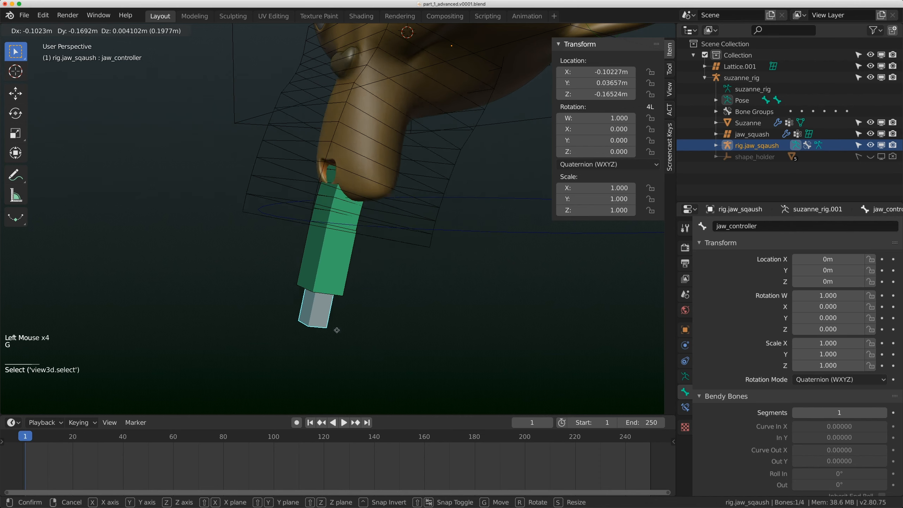
right_click(358, 296)
Add a Copy Transforms constraint to jaw_controller with suzanne_rig as its target
scroll(358, 293, down, 2)
middle_drag(359, 295, 348, 290)
click(685, 407)
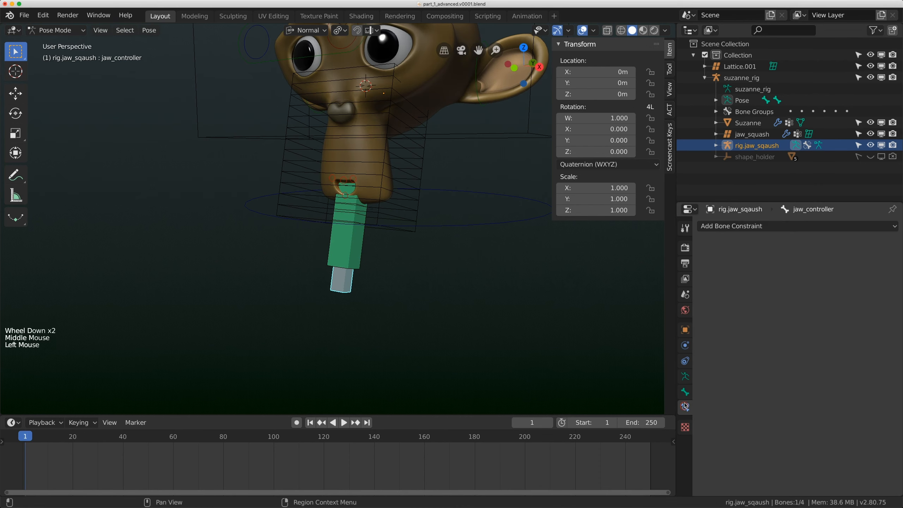
click(768, 227)
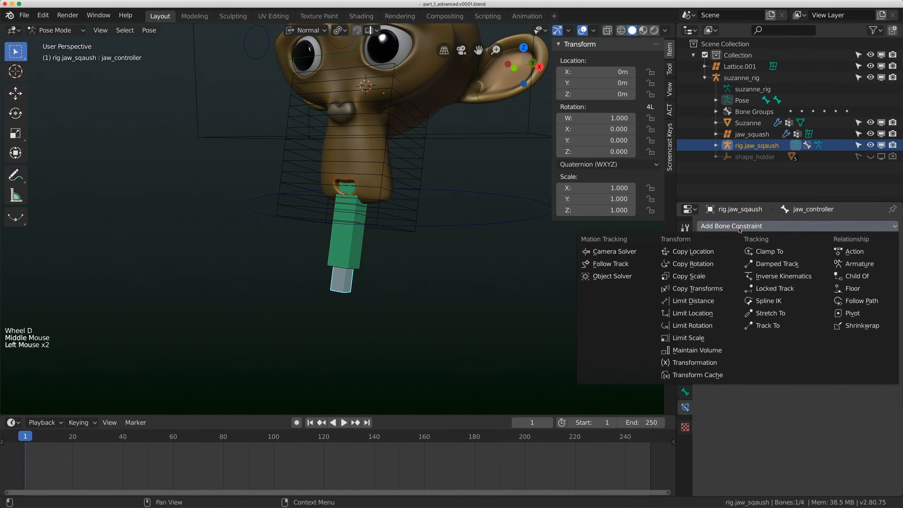
click(687, 288)
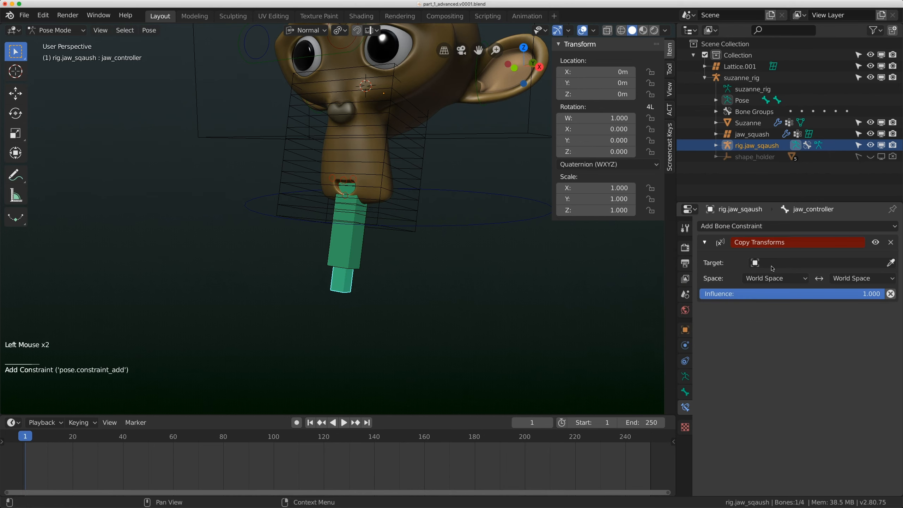
click(771, 263)
text(su)
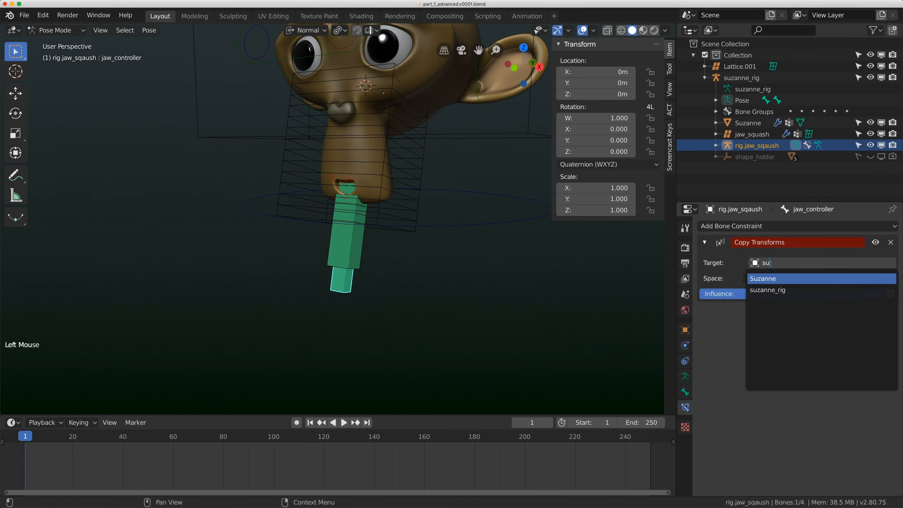
click(789, 290)
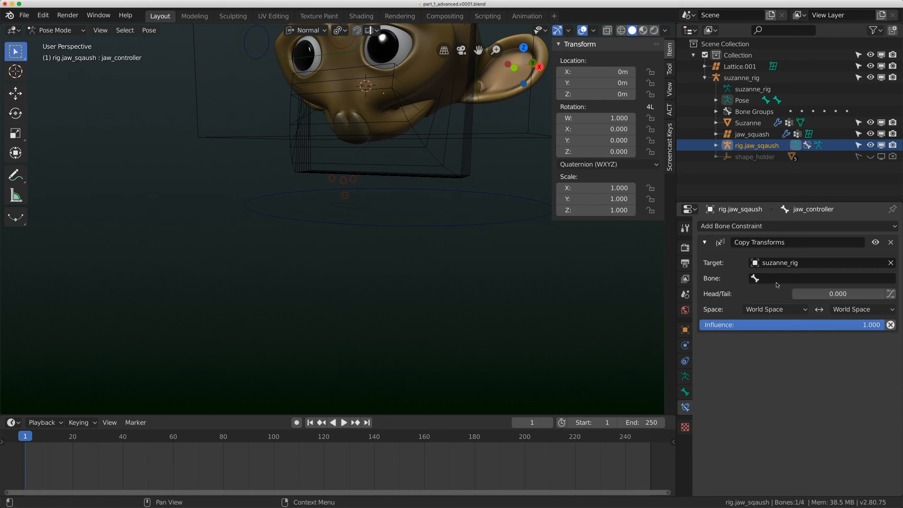
Set the target bone of jaw_controller's Copy Transforms constraint to jaw_squash
scroll(392, 167, down, 3)
middle_drag(377, 164, 383, 126)
click(784, 279)
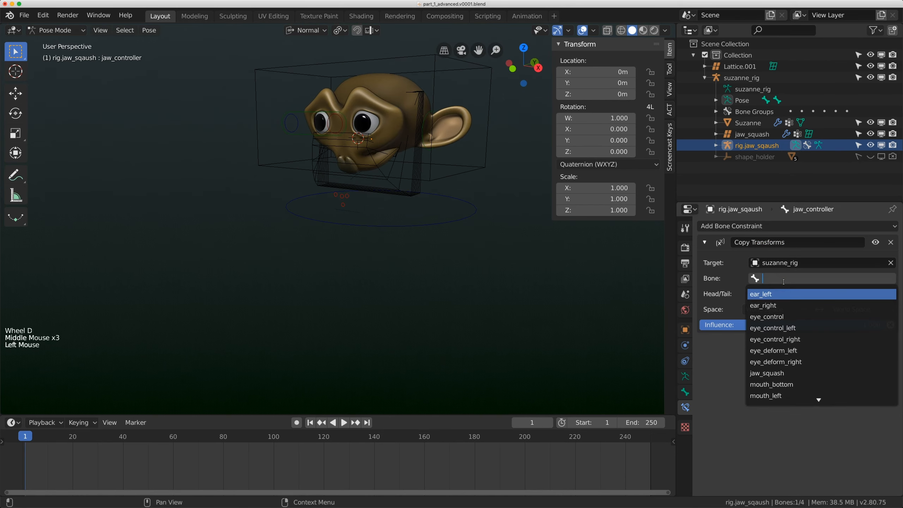
key(super+v)
click(785, 294)
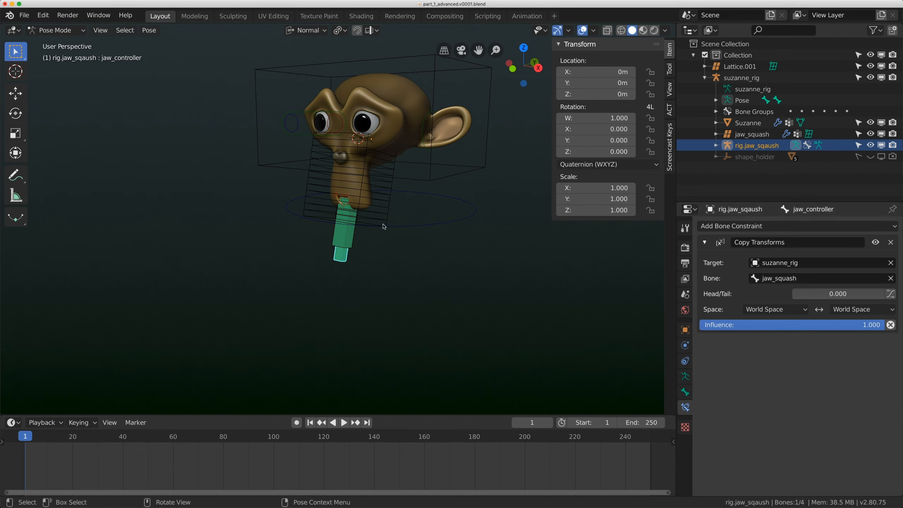
Test-move the root bone of suzanne_rig to check whether the jaw follows the head, and cancel the move
click(405, 229)
scroll(409, 228, down, 4)
shift+scroll(409, 228, down, 1)
mouse_move(409, 228)
shift+middle_down()
mouse_move(393, 247)
mouse_move(399, 240)
shift+middle_up()
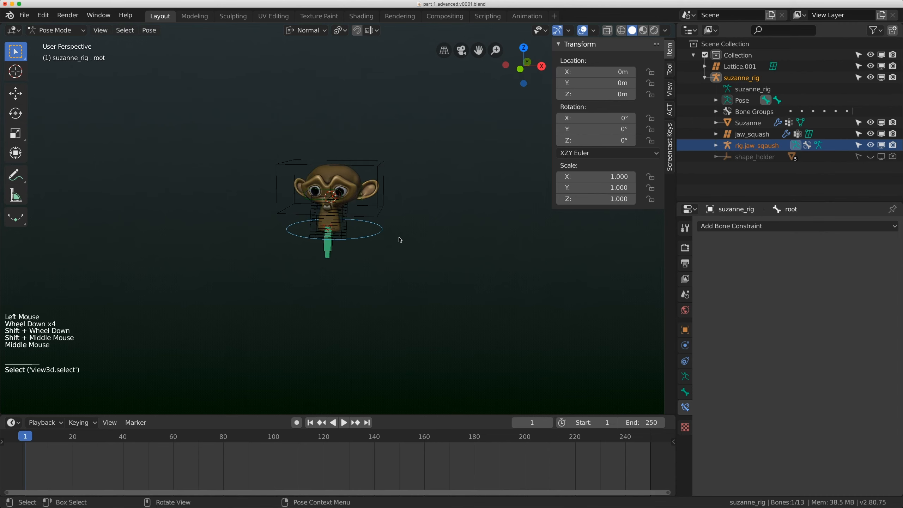
scroll(316, 210, up, 3)
key(g)
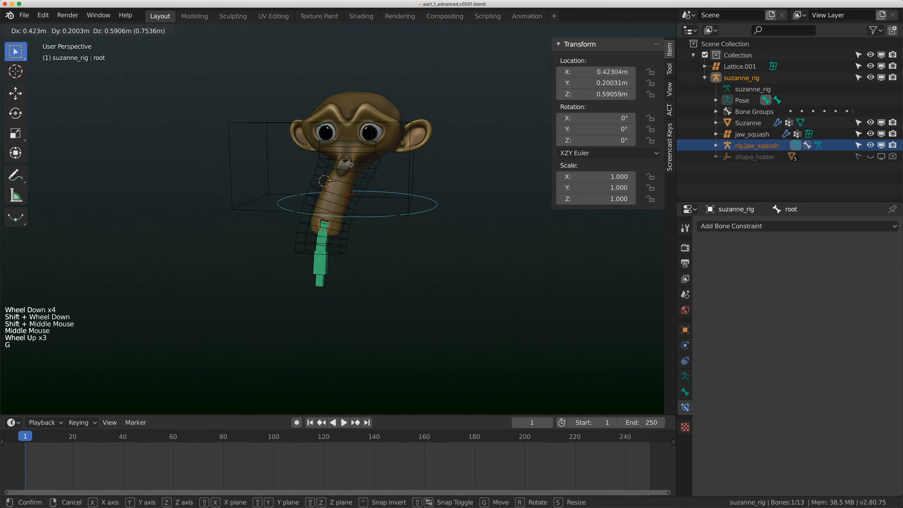
right_click(340, 242)
Parent the jaw_squash bone to the root bone in Edit Mode and return suzanne_rig to Pose Mode
scroll(339, 242, up, 5)
middle_drag(340, 242, 324, 279)
double_click(325, 279)
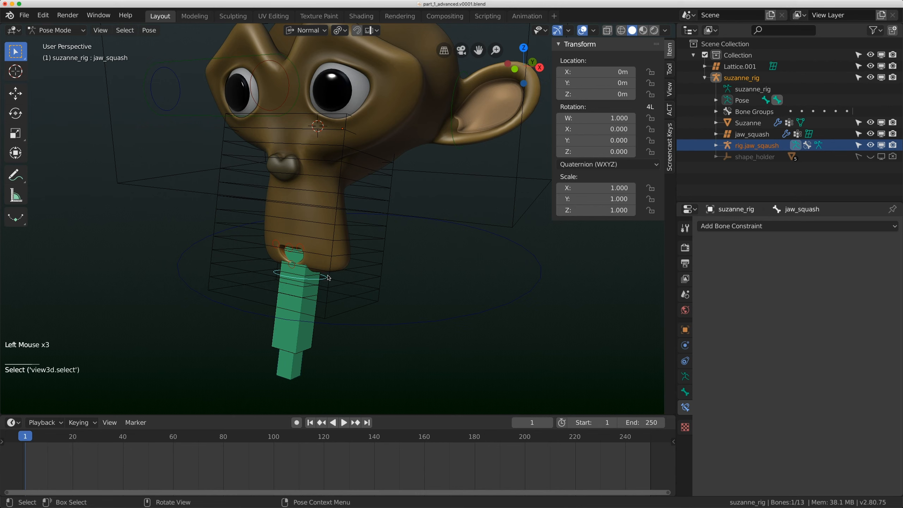
shift+click(526, 251)
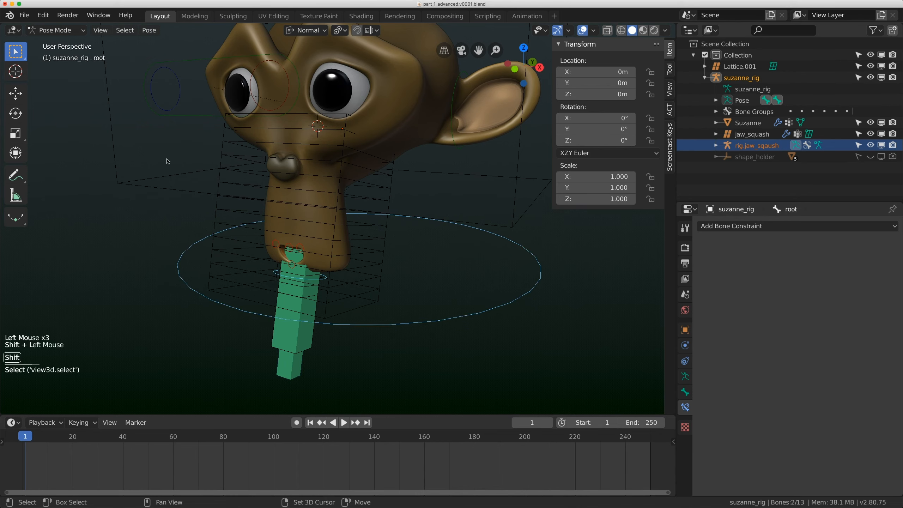
click(55, 32)
click(50, 53)
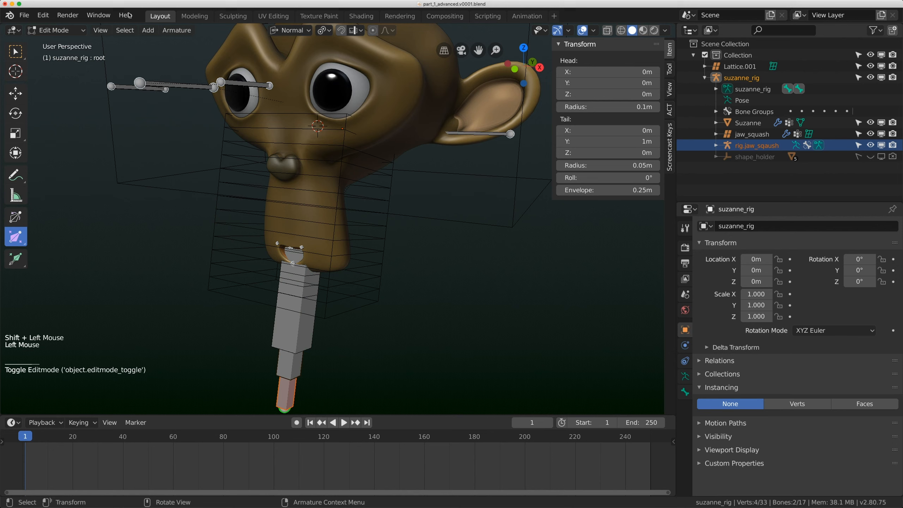
click(176, 30)
mouse_move(259, 261)
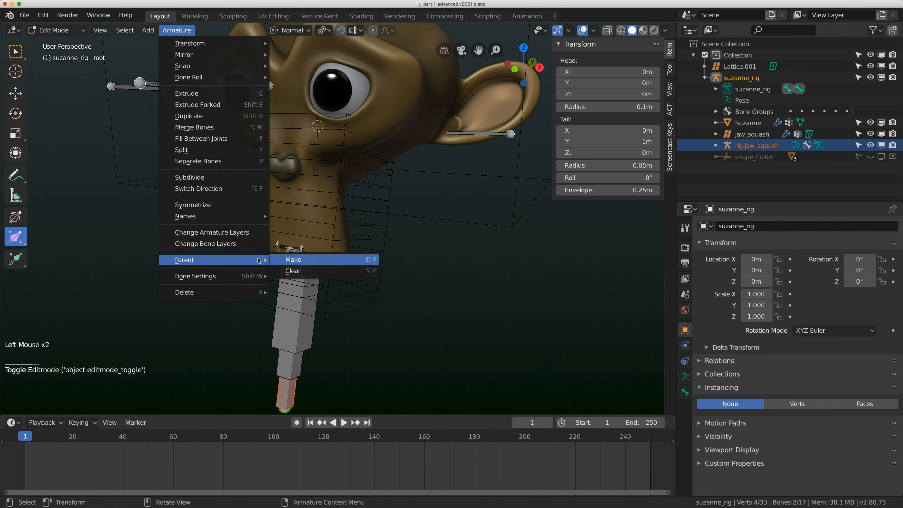
click(289, 260)
click(262, 260)
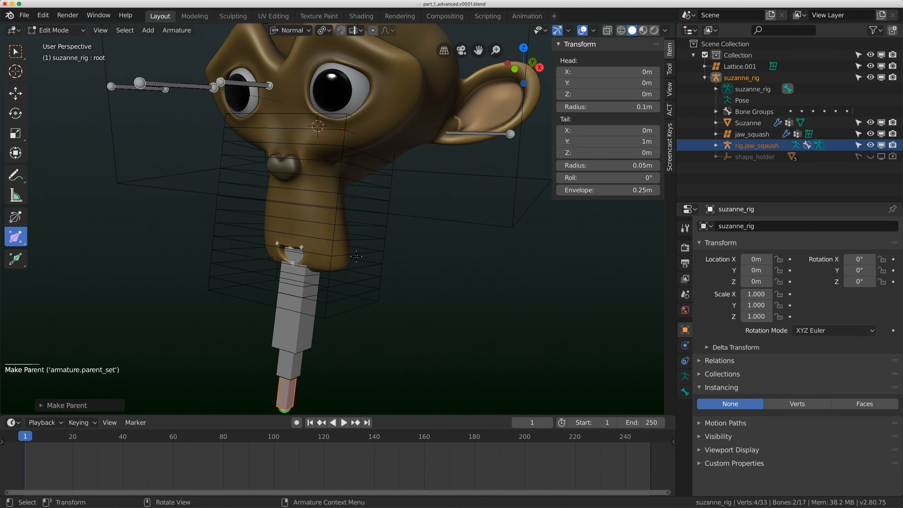
scroll(356, 257, down, 1)
click(57, 30)
click(52, 70)
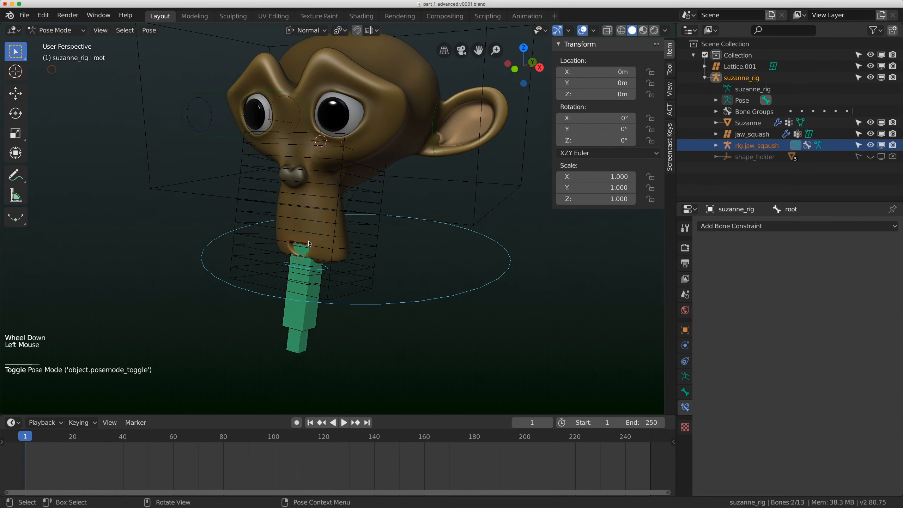
Move the root bone of suzanne_rig aside to test that the jaw travels with the head
scroll(308, 244, down, 2)
shift+middle_drag(309, 244, 245, 229)
click(400, 230)
scroll(400, 229, down, 3)
middle_drag(331, 231, 340, 230)
scroll(339, 231, down, 2)
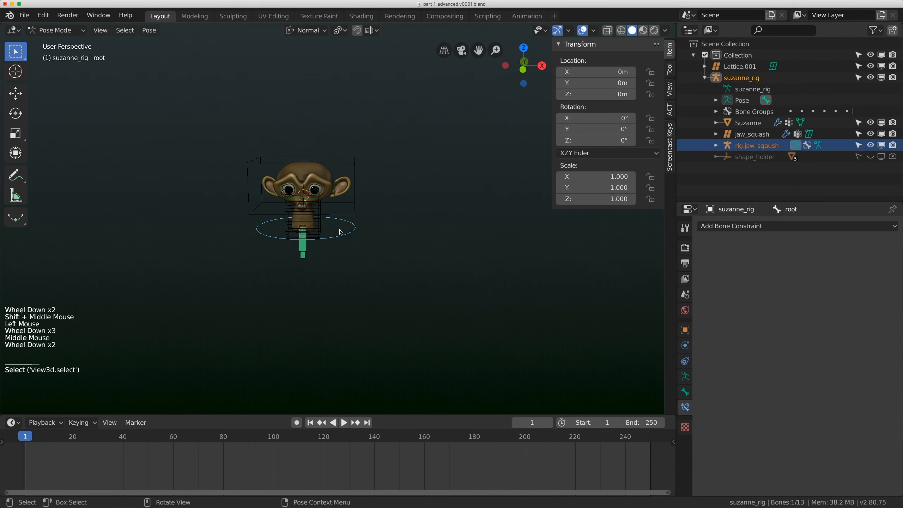
key(g)
click(498, 160)
Select the jaw_squash bone and hide the jaw_squash lattice and the rig.jaw_sqaush armature in the viewport
scroll(409, 200, up, 5)
shift+middle_drag(497, 160, 376, 216)
scroll(375, 216, up, 1)
click(404, 189)
click(405, 187)
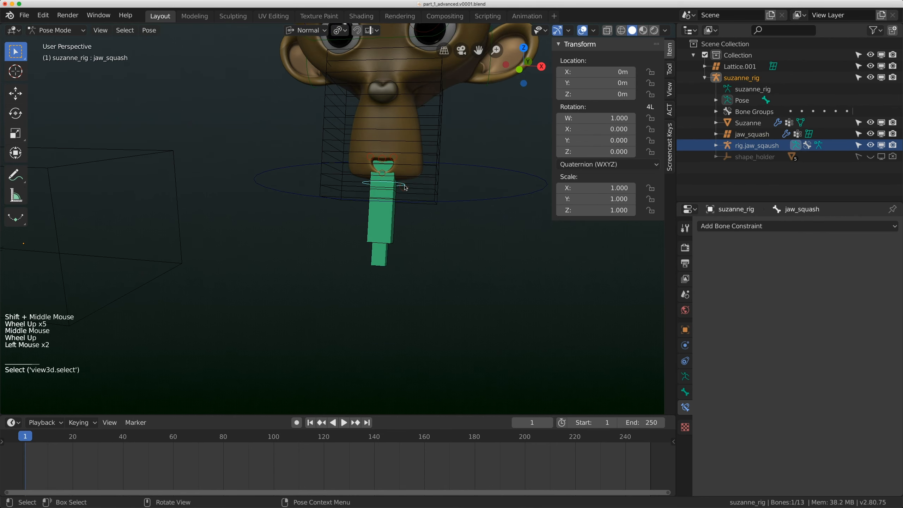
key(g)
key(Escape)
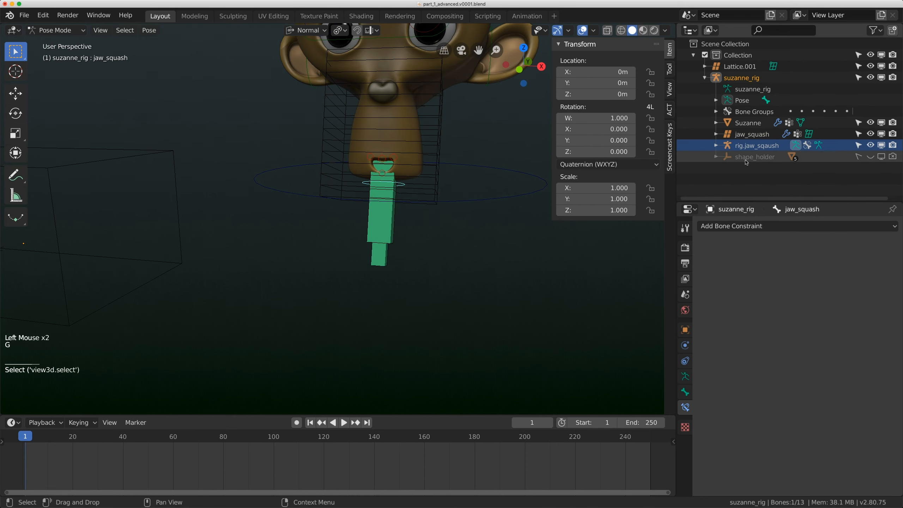
click(871, 134)
click(870, 145)
Move and rotate the jaw_squash bone to test how the jaw bends and stretches
shift+middle_drag(377, 199, 395, 214)
scroll(388, 213, down, 1)
scroll(380, 213, up, 1)
key(g)
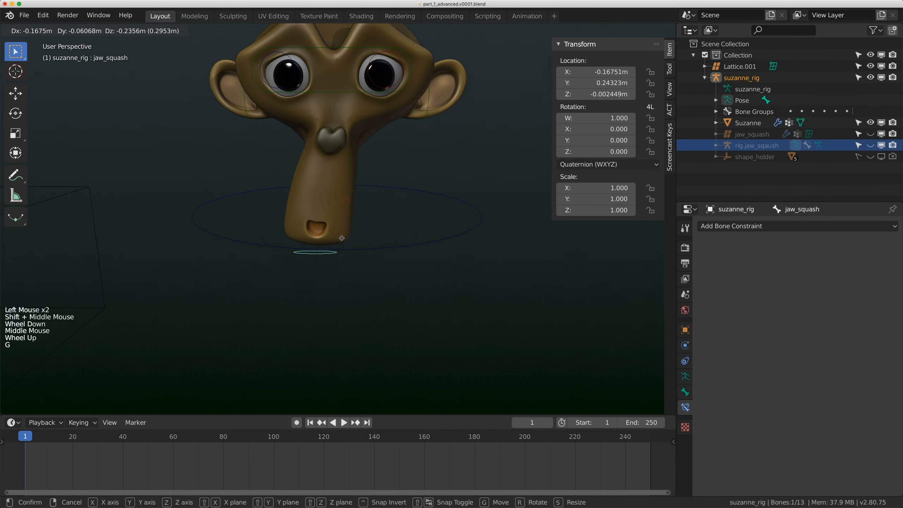
key(r)
key(g)
key(r)
key(g)
click(411, 138)
Move mouth control bones of suzanne_rig to widen the mouth on the bent jaw
click(349, 195)
click(347, 199)
key(g)
click(356, 187)
click(323, 203)
key(g)
click(312, 199)
Rotate the ear_left bone down to about -75° in X and rotate the opposite ear bone as well
click(423, 119)
key(r)
click(415, 160)
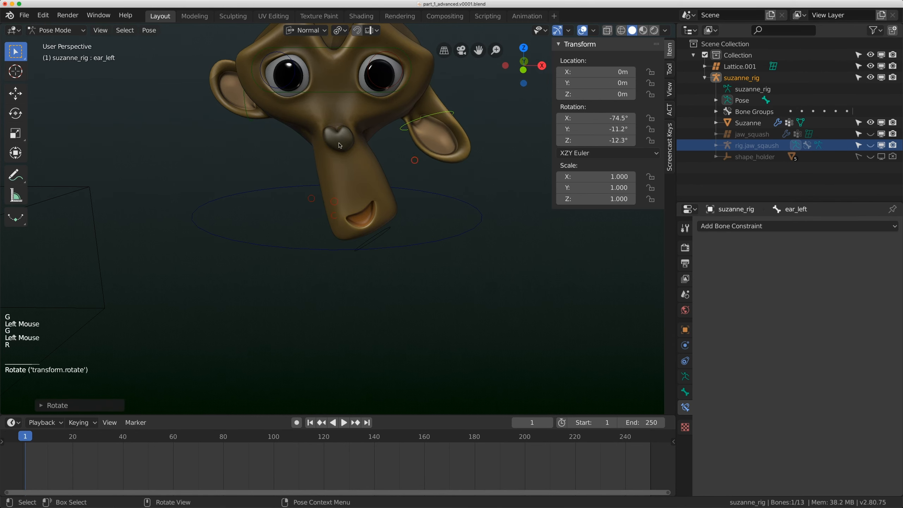
click(251, 122)
key(r)
Move the jaw_squash bone downward to a local Y of about 0.63 m so the jaw stretches
click(371, 246)
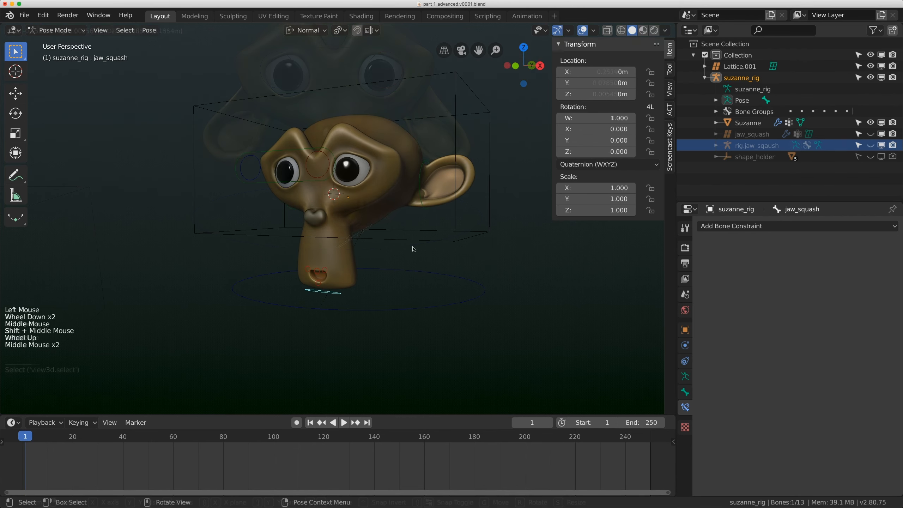
key(g)
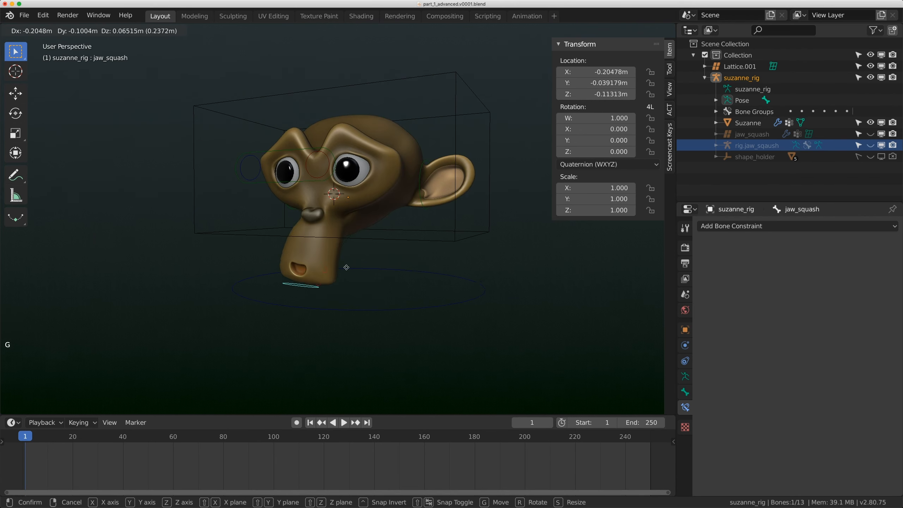
click(365, 325)
Add a vertex group named lattice_jaw to the Suzanne mesh
click(322, 265)
middle_drag(323, 265, 320, 259)
key(KP_3)
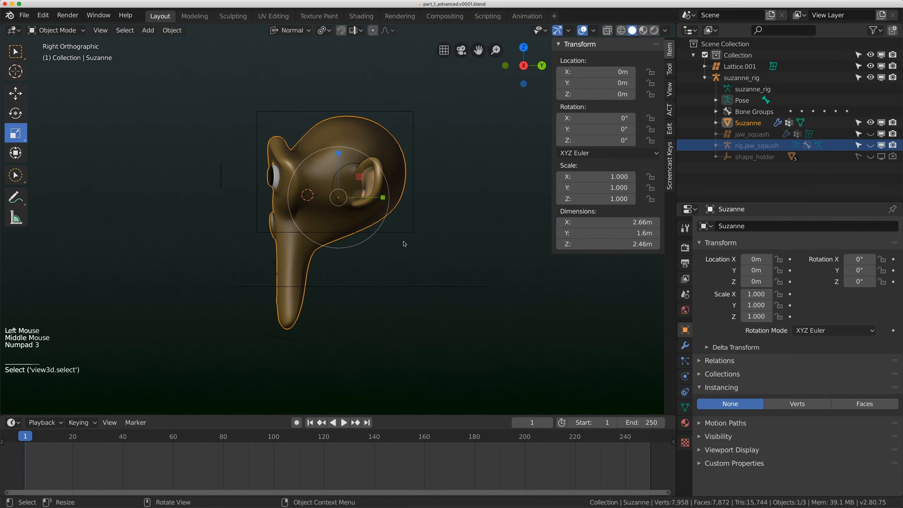
click(685, 346)
click(685, 408)
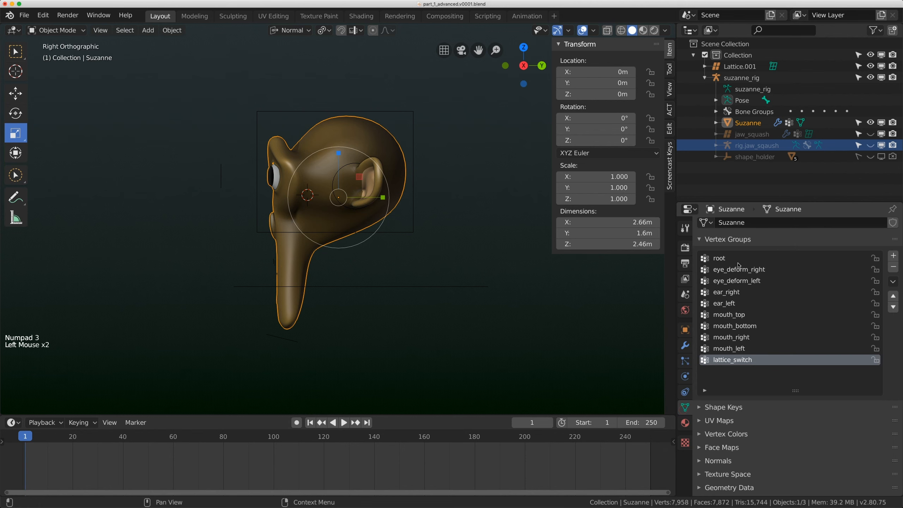
click(893, 256)
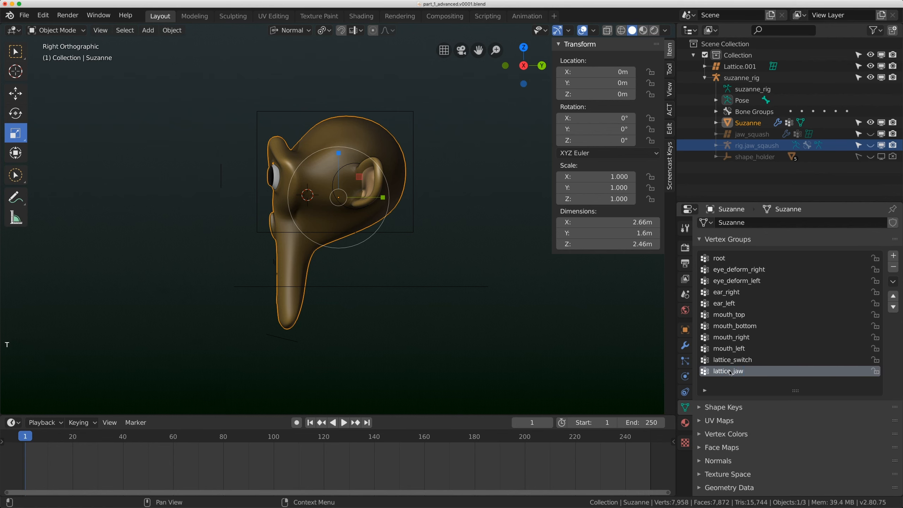
Assign the selected jaw vertices of Suzanne to the lattice_jaw vertex group in Edit Mode with a weight of 1.000
scroll(275, 254, up, 1)
key(Tab)
shift+middle_drag(275, 254, 417, 198)
scroll(338, 245, up, 1)
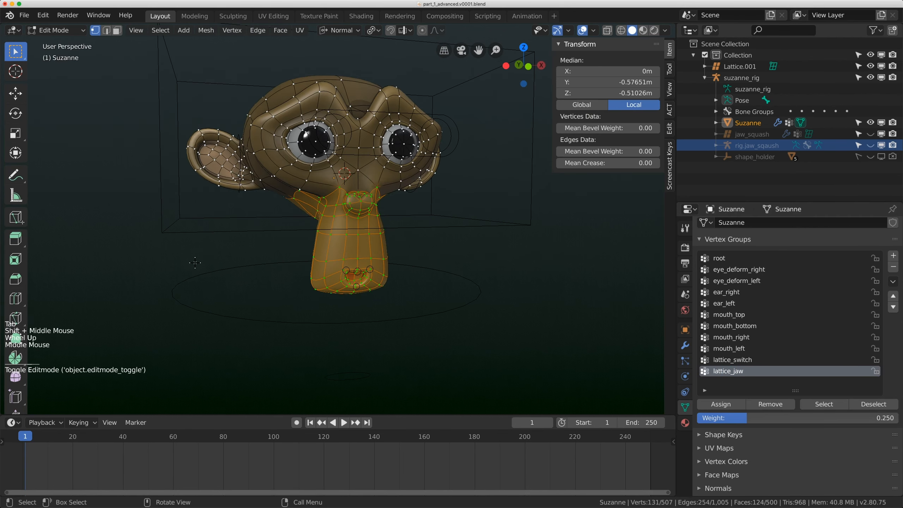
click(721, 404)
drag(733, 418, 848, 419)
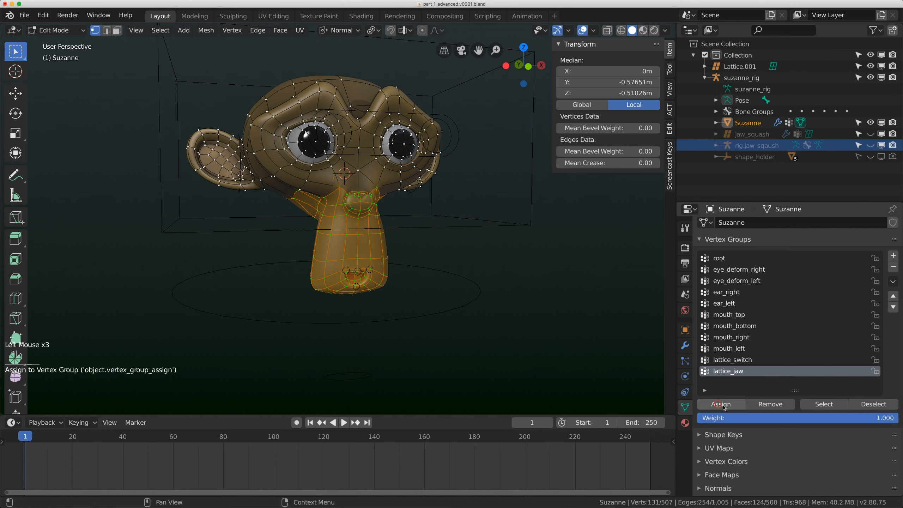
Limit Suzanne's Lattice modifier to the lattice_jaw vertex group
middle_drag(441, 242, 657, 354)
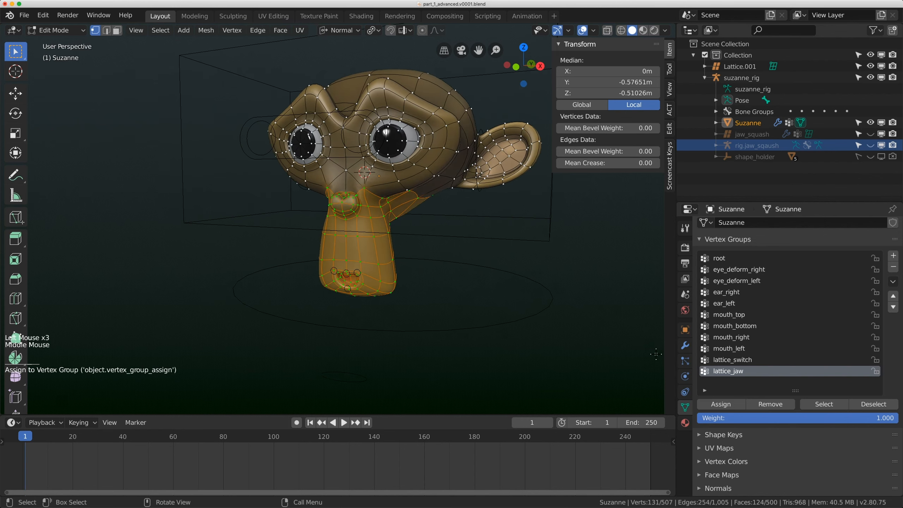
click(686, 346)
click(706, 280)
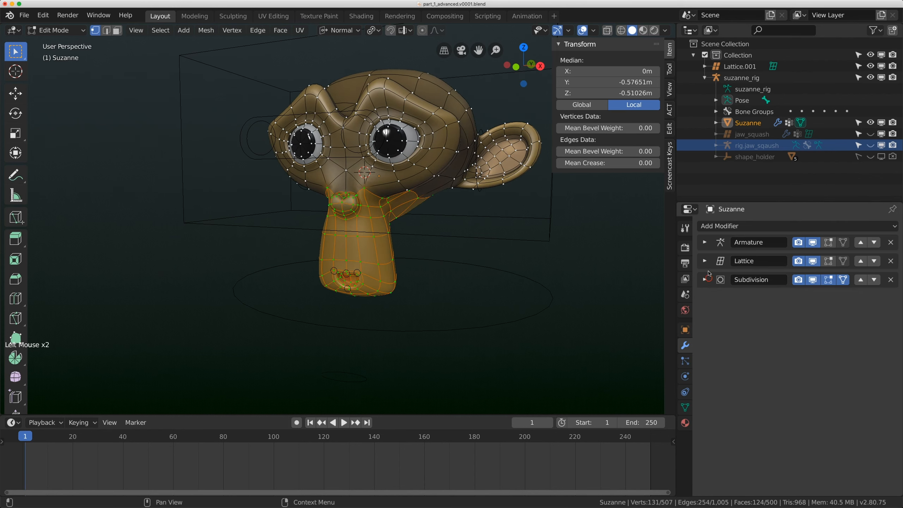
click(706, 262)
click(834, 306)
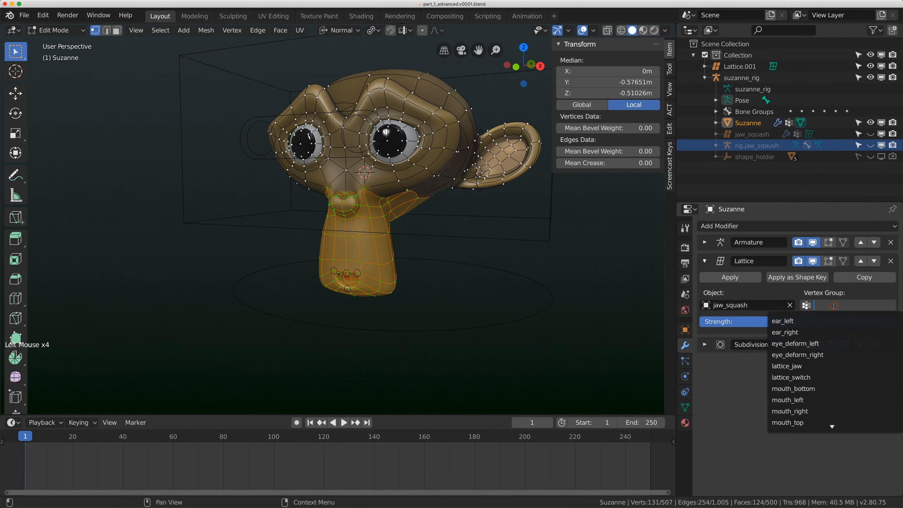
text(la)
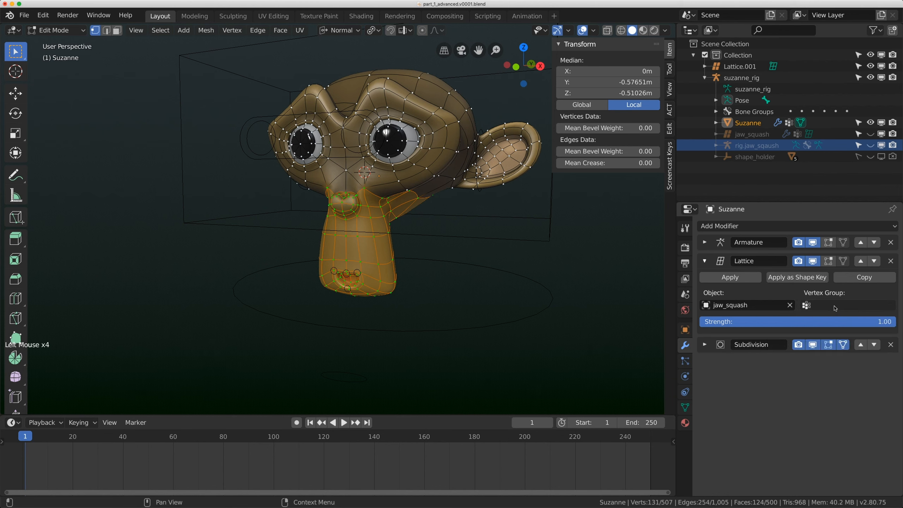
click(839, 305)
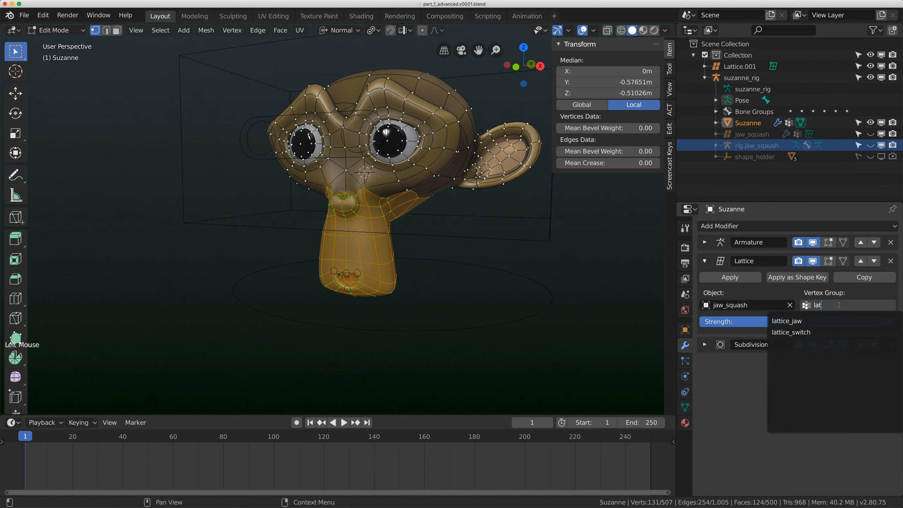
key(Return)
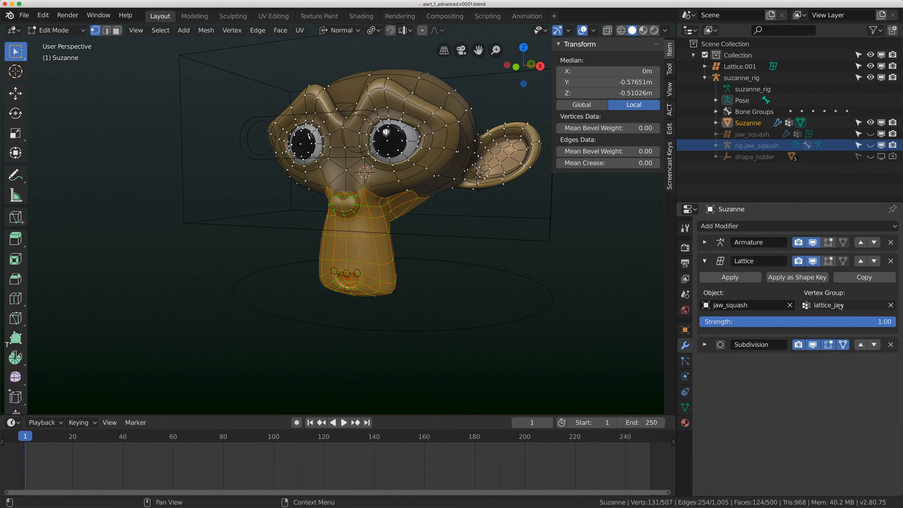
Leave Edit Mode and raise the jaw_squash bone of suzanne_rig to a local Y of about 0.12 m
middle_drag(359, 257, 382, 232)
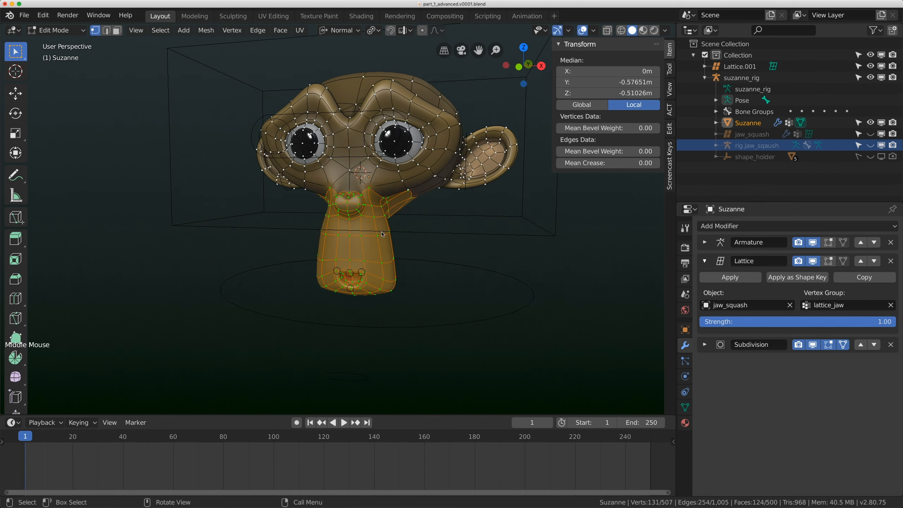
key(Tab)
click(354, 380)
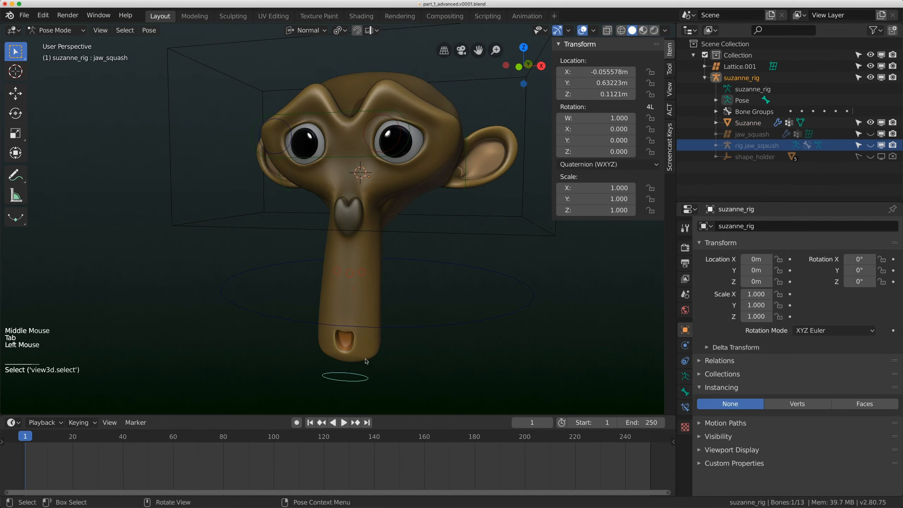
key(g)
click(370, 283)
key(KP_1)
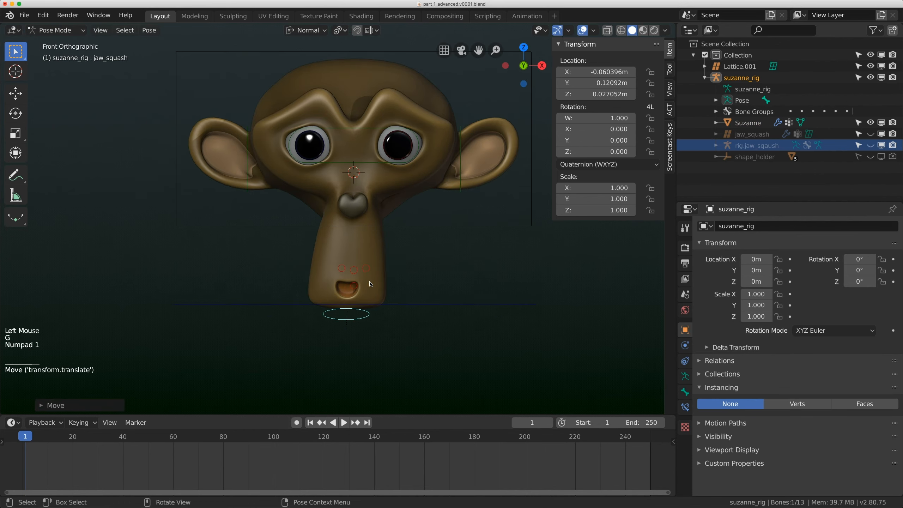
Rotate the ear_left bone downward so the ear hangs beside the jaw
click(462, 194)
key(r)
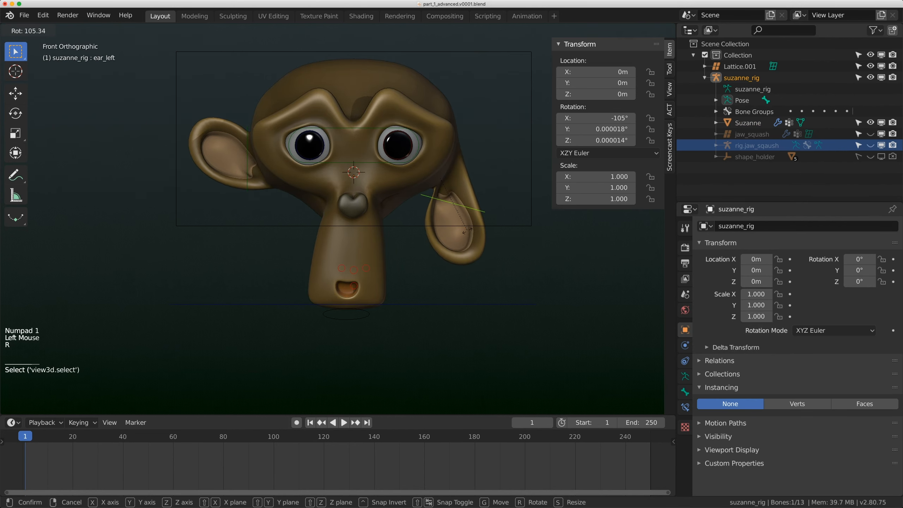
click(393, 269)
Remove the lattice_jaw vertex group from Suzanne's Lattice modifier and test the unrestricted deformation by moving the jaw_squash bone
click(380, 250)
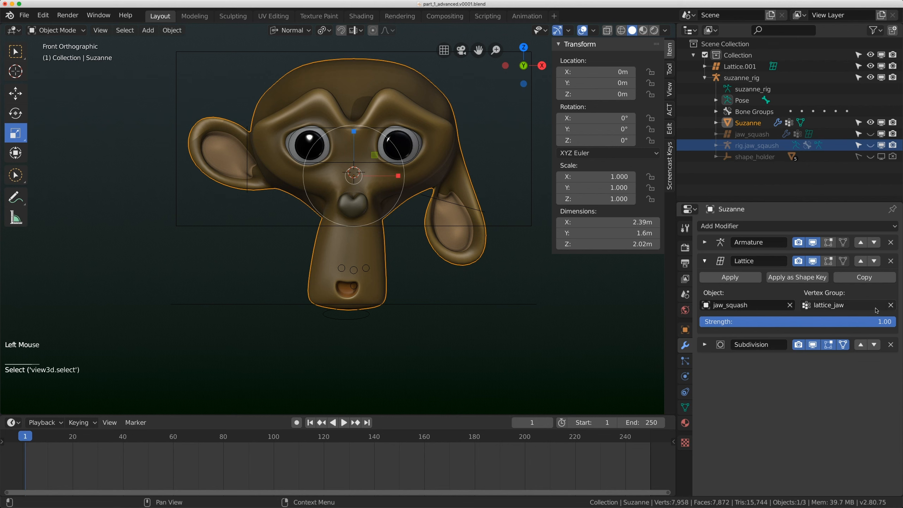
click(891, 305)
click(364, 320)
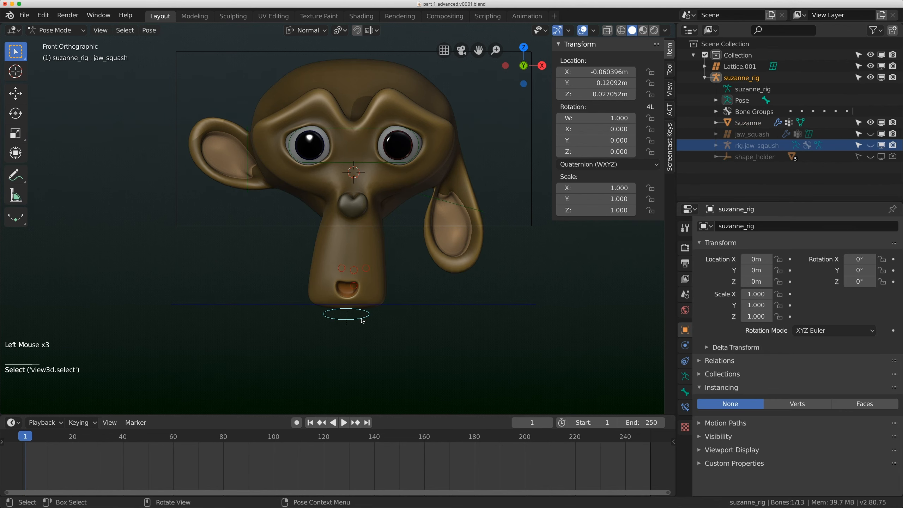
key(g)
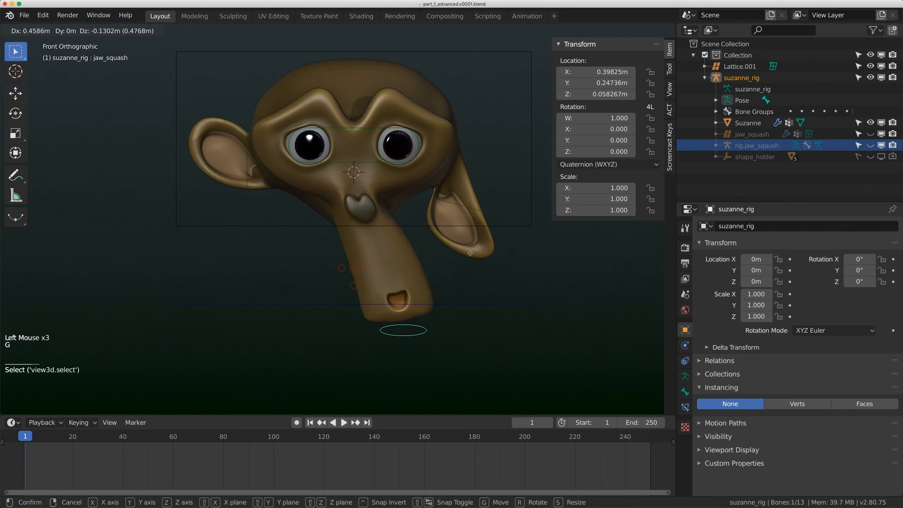
click(416, 261)
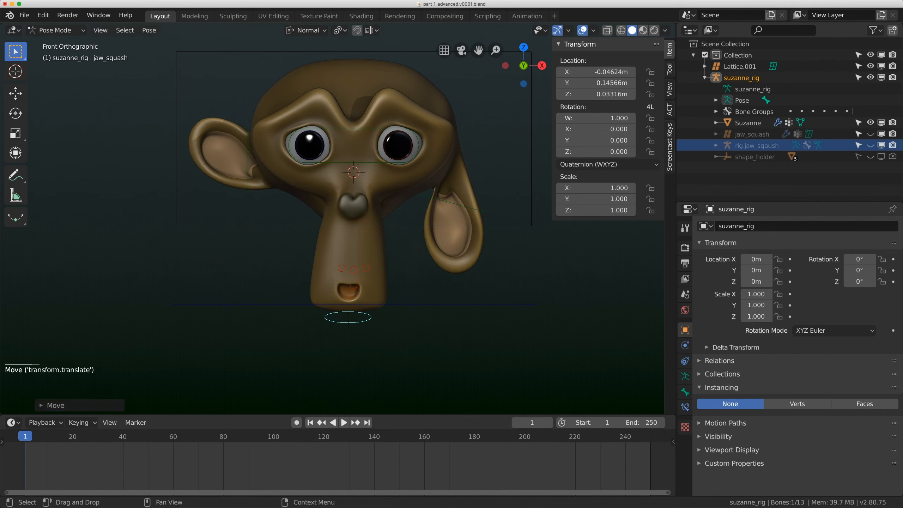
Unhide the jaw_squash lattice and pull the jaw_squash bone down and sideways to about X 0.64 m, Y 0.61 m
click(871, 134)
key(g)
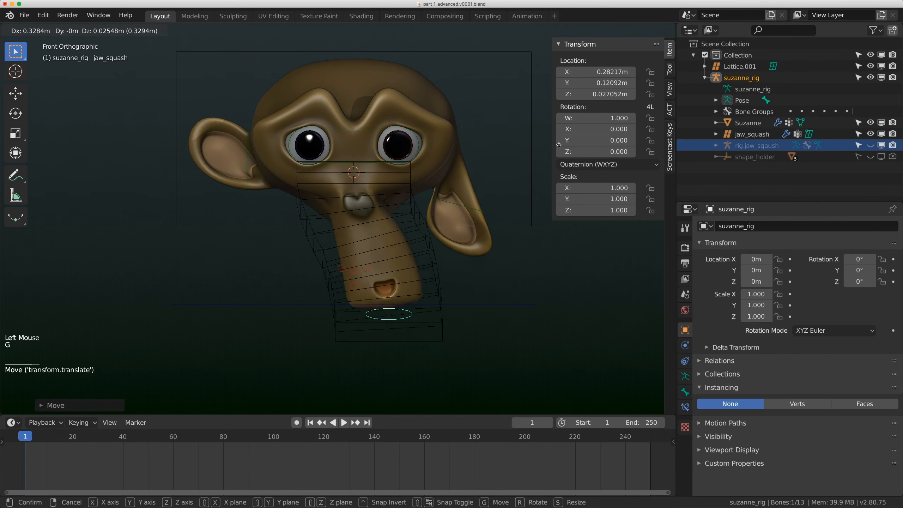
click(614, 219)
Assign the lattice_jaw vertex group to Suzanne's Lattice modifier again
click(463, 242)
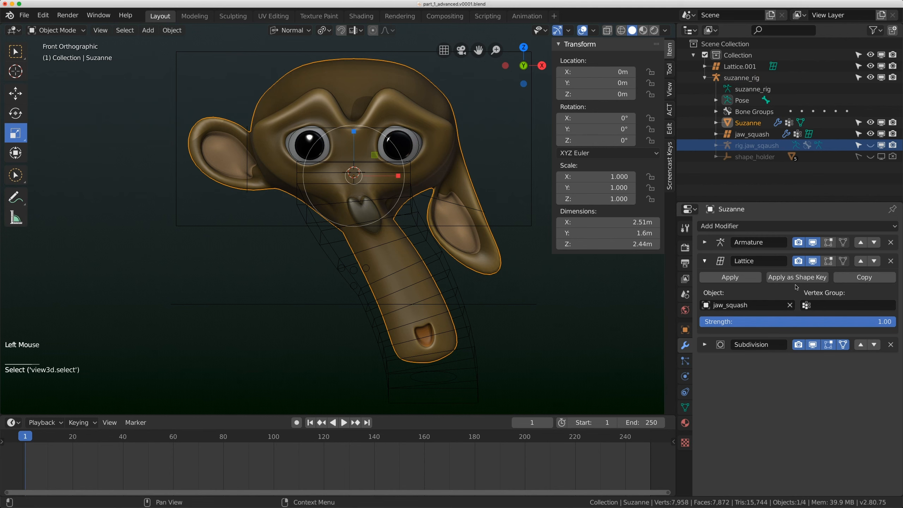
click(827, 305)
text(jaw)
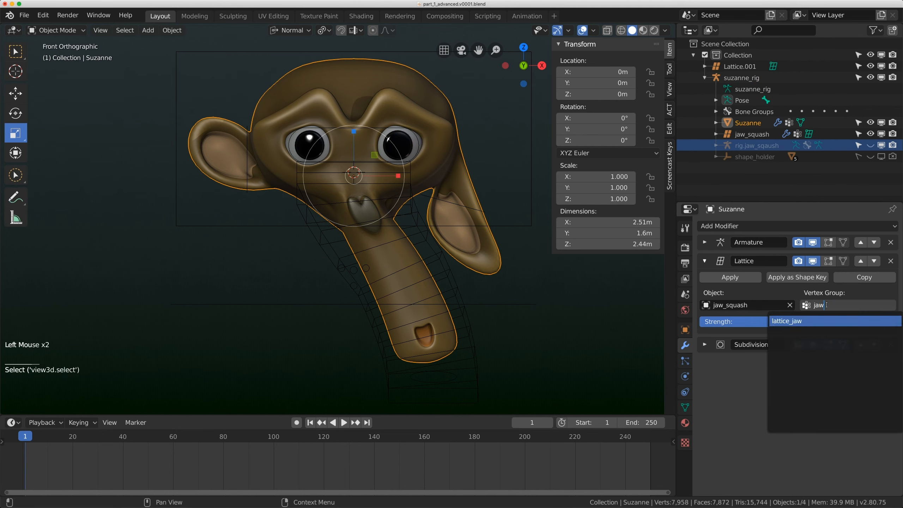
key(Return)
Test the restricted lattice by moving the jaw_squash bone to the opposite side, about X -0.54 m, Y 0.16 m
click(431, 379)
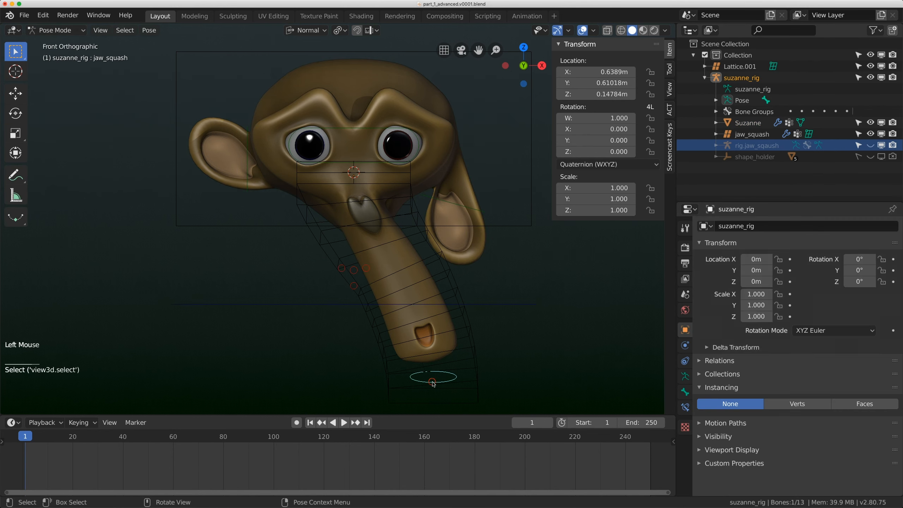
key(g)
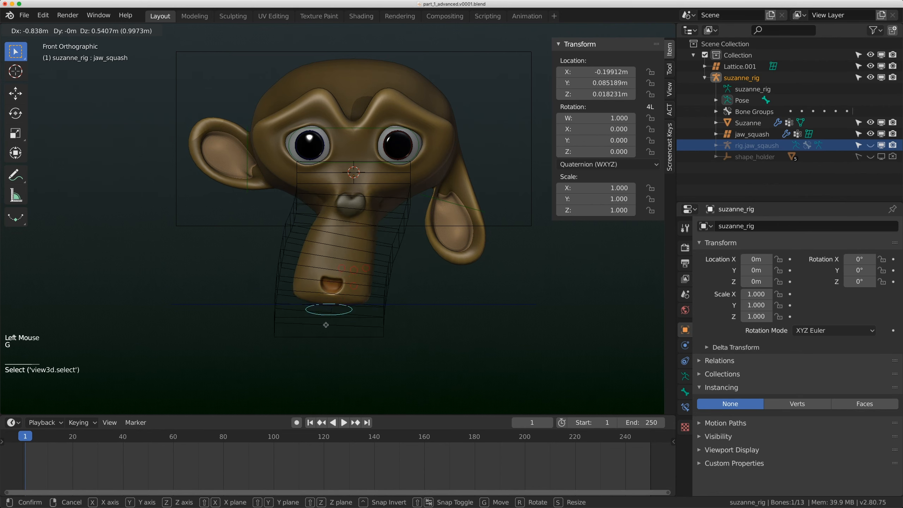
click(369, 291)
scroll(369, 291, down, 1)
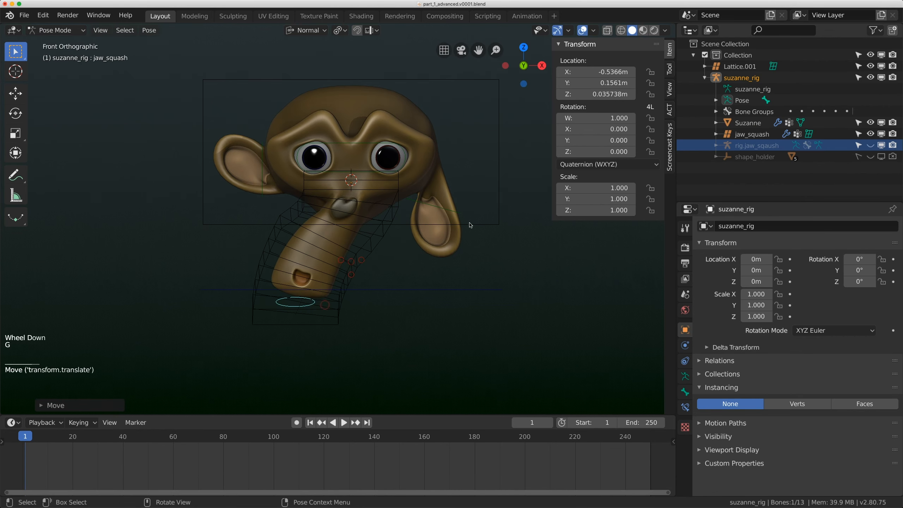
Clear the rotation and location of the ear_left bone and the location of the jaw_squash bone
click(461, 215)
key(alt+r)
key(alt+g)
click(297, 308)
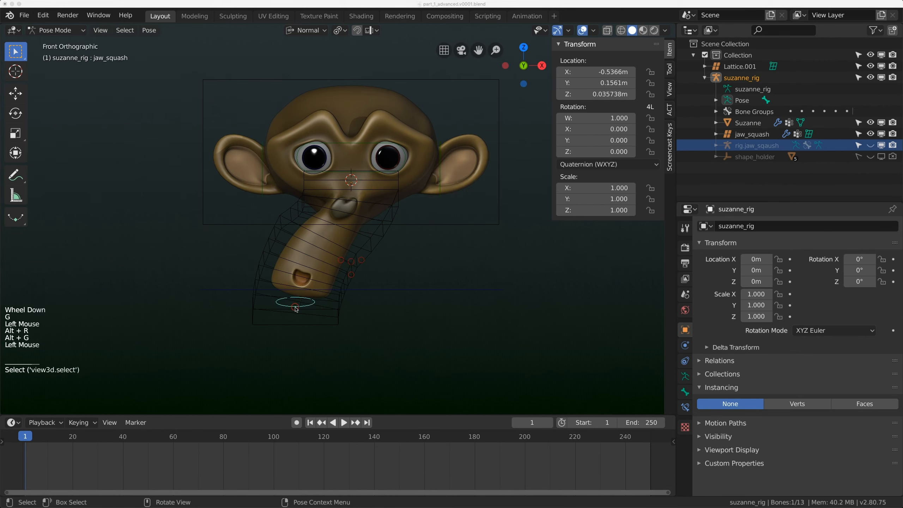
key(alt+g)
scroll(384, 272, down, 2)
scroll(388, 274, up, 2)
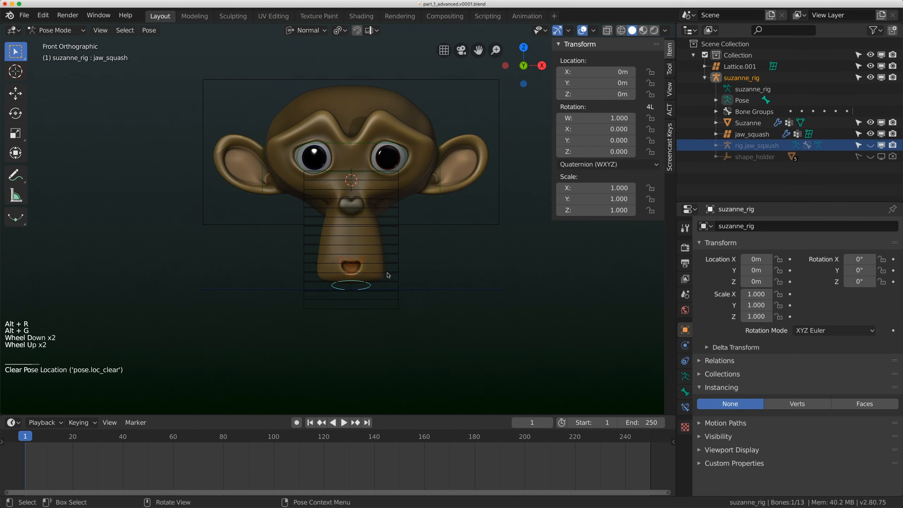
scroll(388, 275, down, 2)
middle_drag(387, 272, 395, 280)
scroll(399, 284, up, 3)
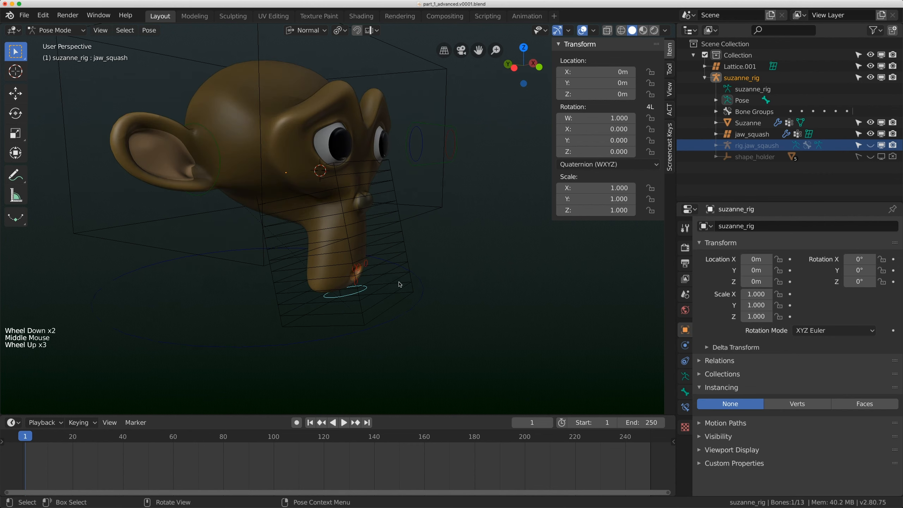
scroll(356, 231, down, 3)
middle_drag(349, 249, 370, 256)
In front view, add a new annotation layer and sketch a diagram above Suzanne with R branching to L and R, both leading to M
key(KP_1)
shift+middle_drag(315, 306, 366, 267)
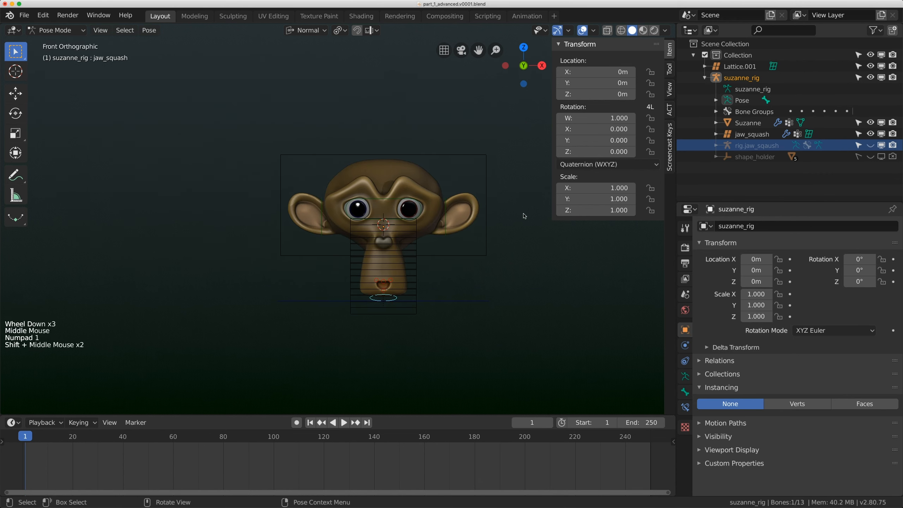
click(670, 89)
click(655, 255)
shift+middle_drag(292, 153, 318, 182)
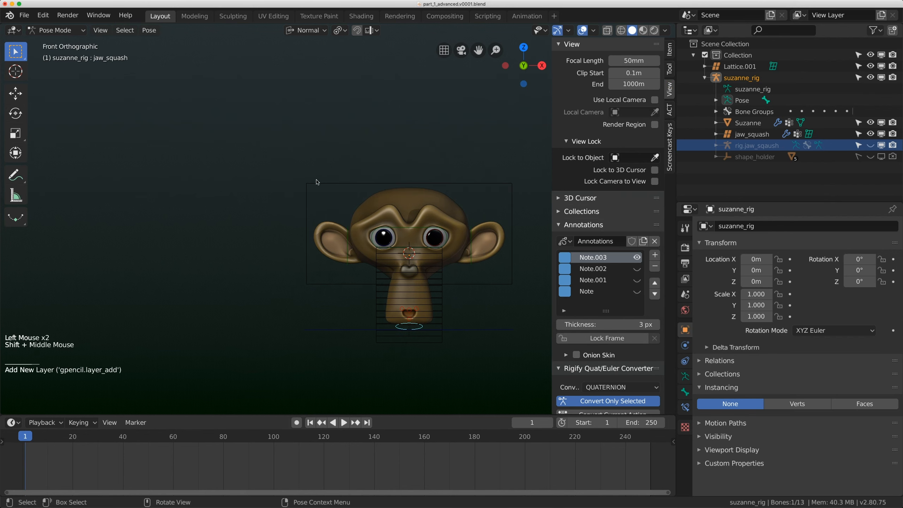
mouse_move(265, 127)
mouse_down()
mouse_move(265, 99)
mouse_move(270, 127)
mouse_up()
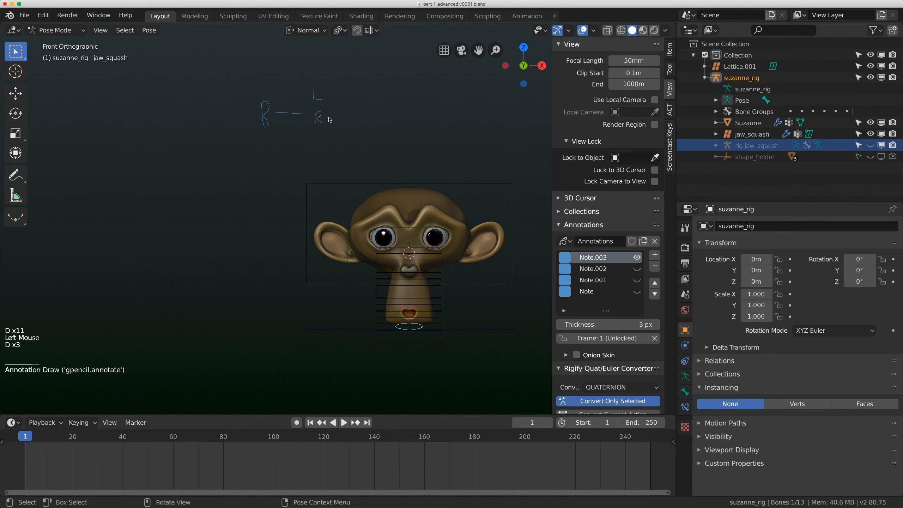
drag(331, 94, 391, 117)
Leave Pose Mode and unhide the rig.jaw_sqaush armature
scroll(426, 165, down, 2)
shift+middle_drag(427, 165, 385, 136)
middle_drag(385, 137, 384, 171)
key(ctrl+Tab)
shift+middle_drag(357, 244, 302, 244)
key(ctrl+Tab)
click(349, 267)
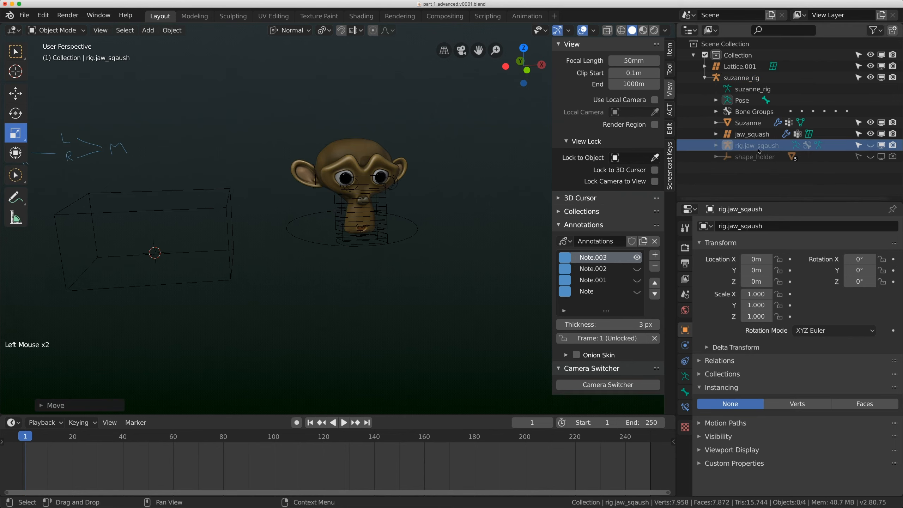
click(748, 136)
click(749, 145)
shift+click(870, 145)
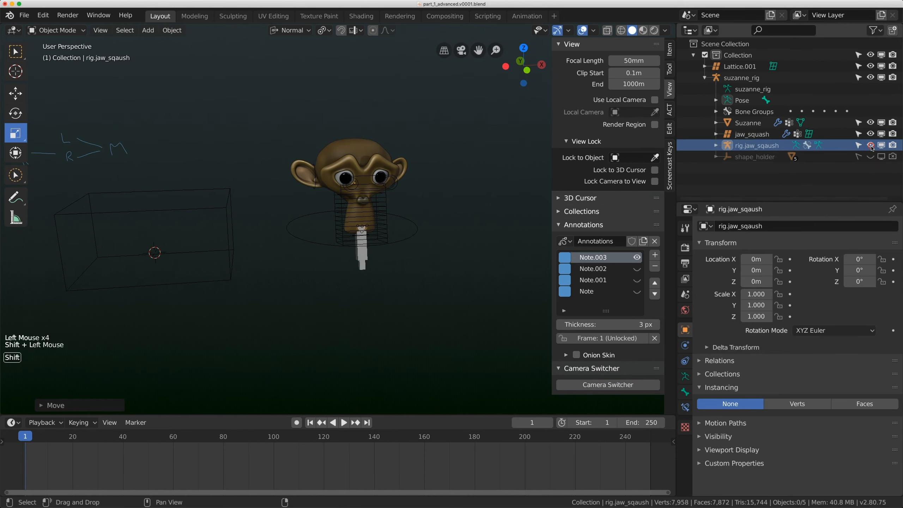
Select the jaw_squash lattice together with the rig.jaw_sqaush armature and show the transform properties
middle_drag(420, 227, 426, 222)
click(386, 221)
shift+click(409, 225)
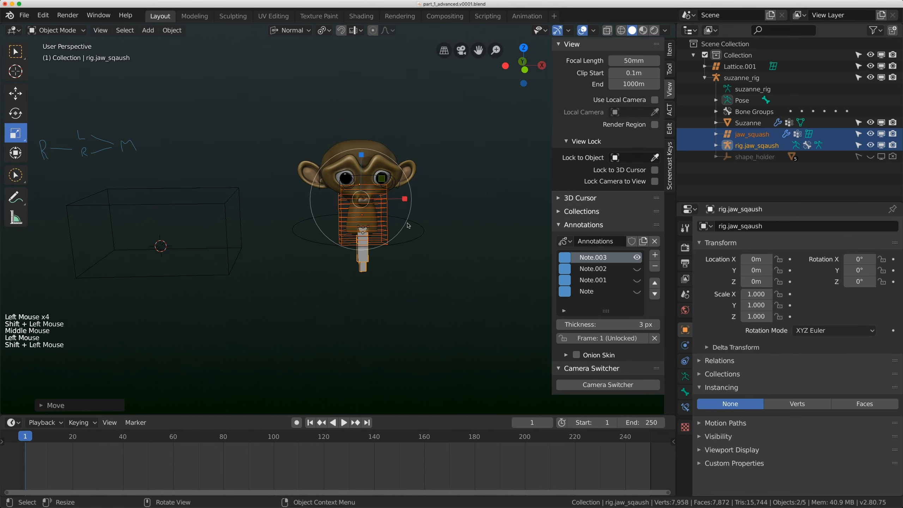
shift+middle_drag(466, 206, 426, 219)
scroll(423, 220, up, 1)
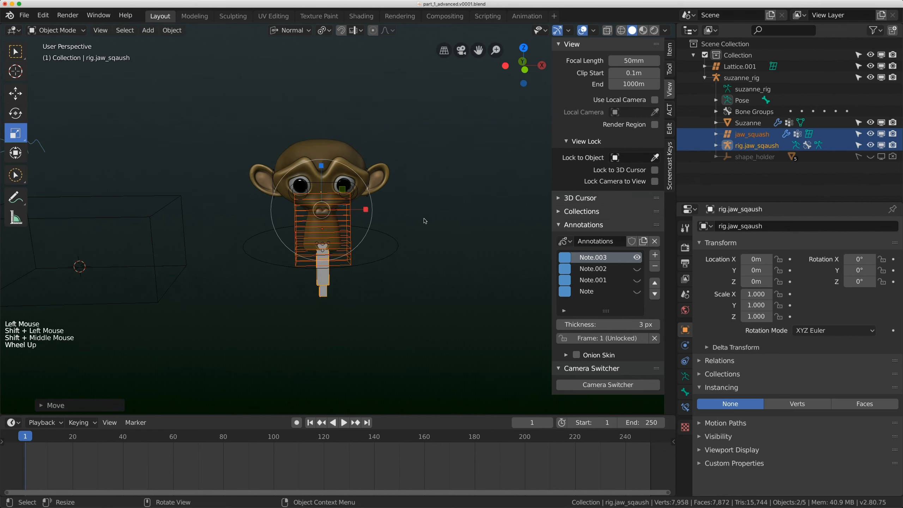
click(670, 49)
key(ctrl+Tab)
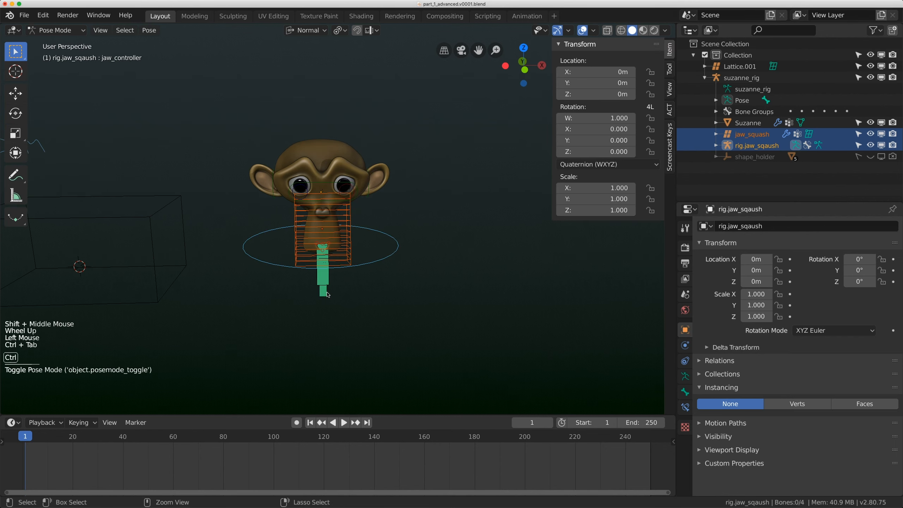
key(ctrl+Tab)
Put suzanne_rig into Pose Mode and select its jaw_squash bone below the mouth
scroll(331, 293, up, 4)
shift+middle_drag(331, 292, 462, 270)
scroll(477, 264, up, 2)
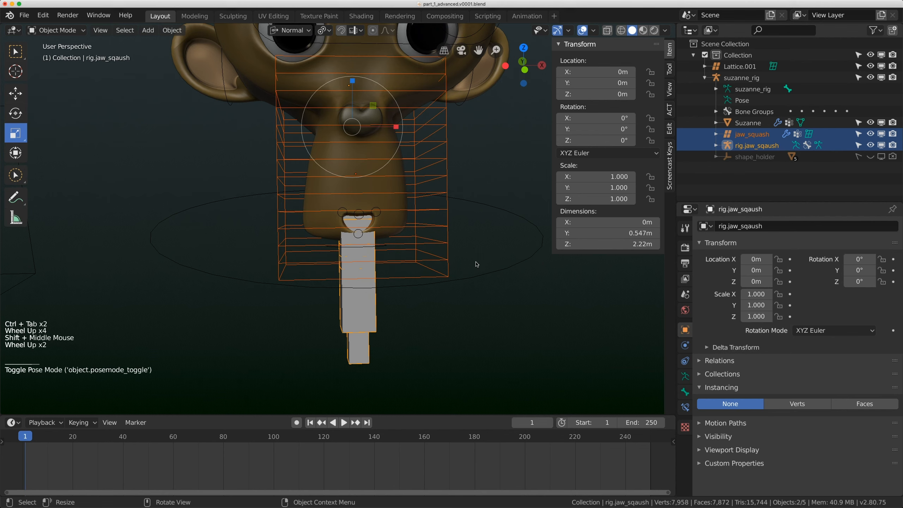
click(503, 216)
key(ctrl+Tab)
click(360, 228)
scroll(374, 233, down, 4)
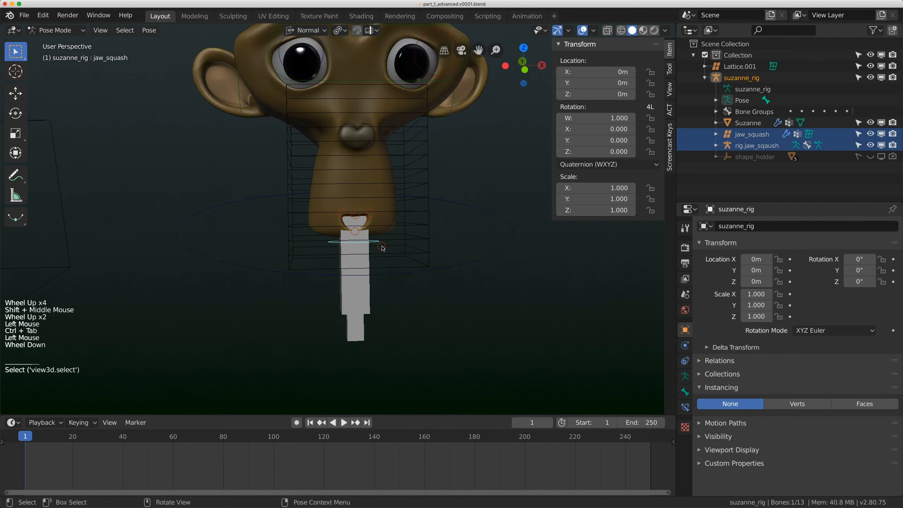
middle_drag(370, 235, 373, 233)
Move and rotate the jaw_squash bone repeatedly to swing the jaw to one side, at a local X of about -0.72 m
key(g)
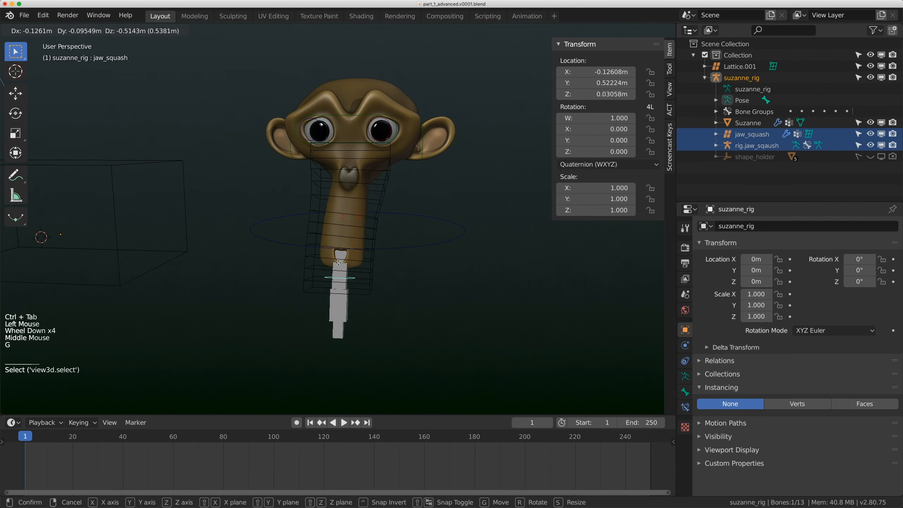
key(r)
key(g)
key(g)
key(g)
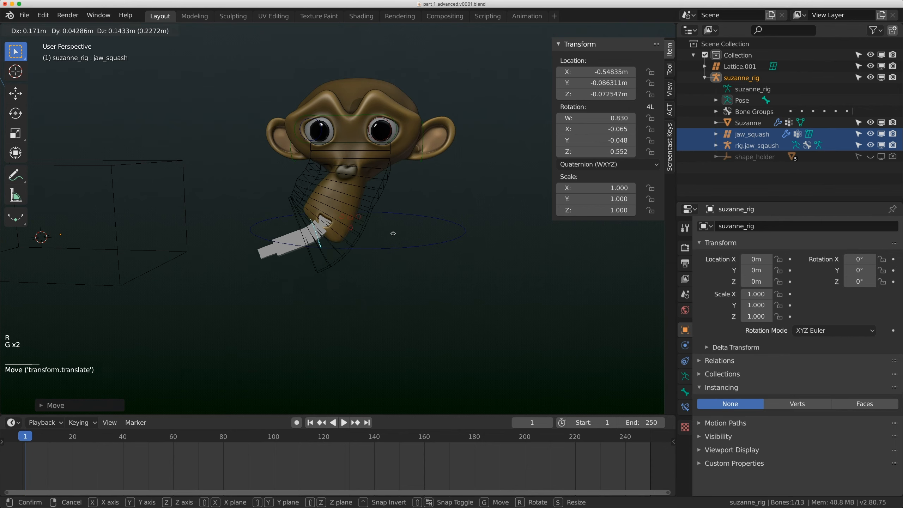
click(395, 230)
key(r)
click(404, 238)
key(g)
click(395, 213)
key(r)
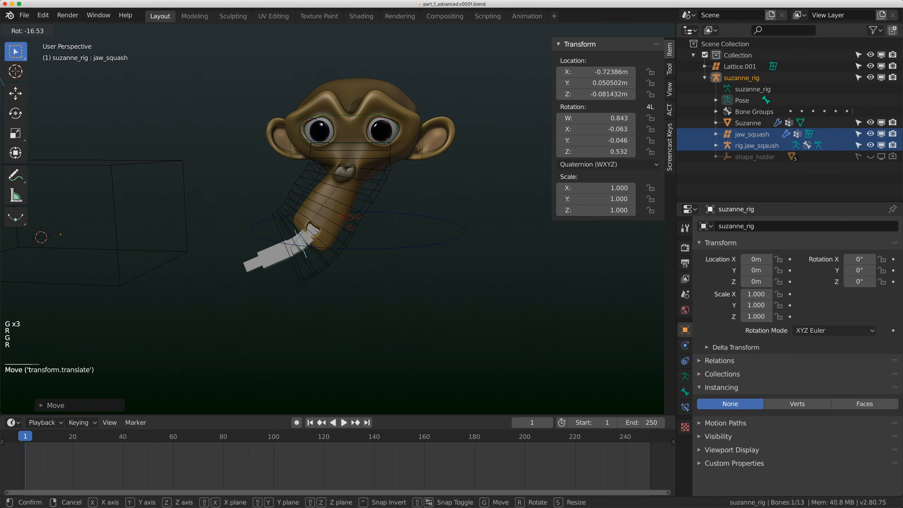
click(313, 177)
Move and rotate the jaw_squash bone to bend the jaw tip to the other side, about X 0.29 m, Y 0.10 m
key(g)
click(343, 194)
key(r)
click(366, 271)
key(g)
click(370, 278)
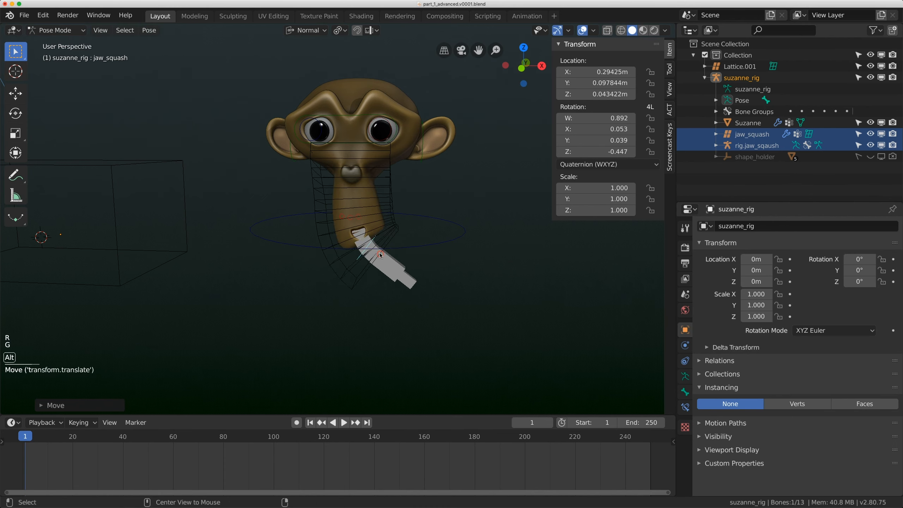
Clear the rotation and location of the jaw_squash bone and frame it in the view
key(alt+r)
key(alt+g)
click(448, 227)
shift+middle_drag(448, 227, 404, 236)
key(alt+r)
key(alt+g)
key(KP_Decimal)
middle_drag(341, 207, 362, 210)
click(372, 229)
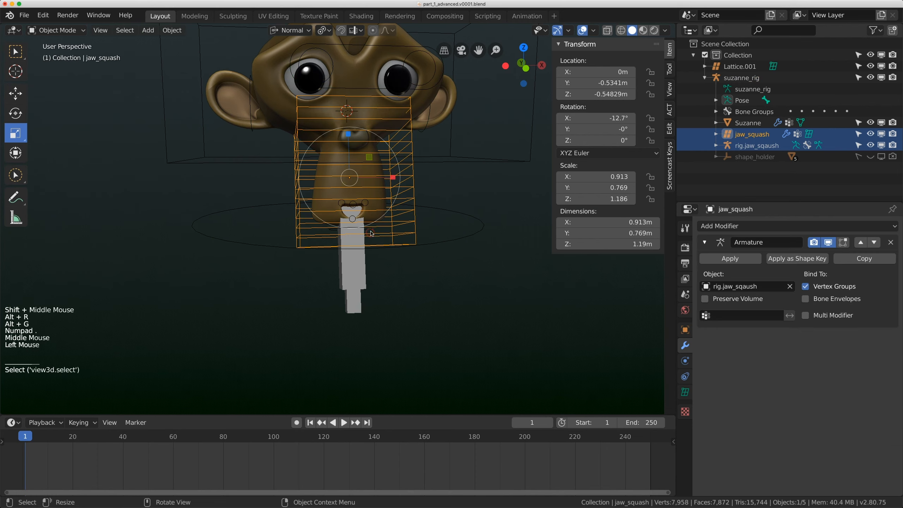
click(371, 229)
key(g)
right_click(374, 231)
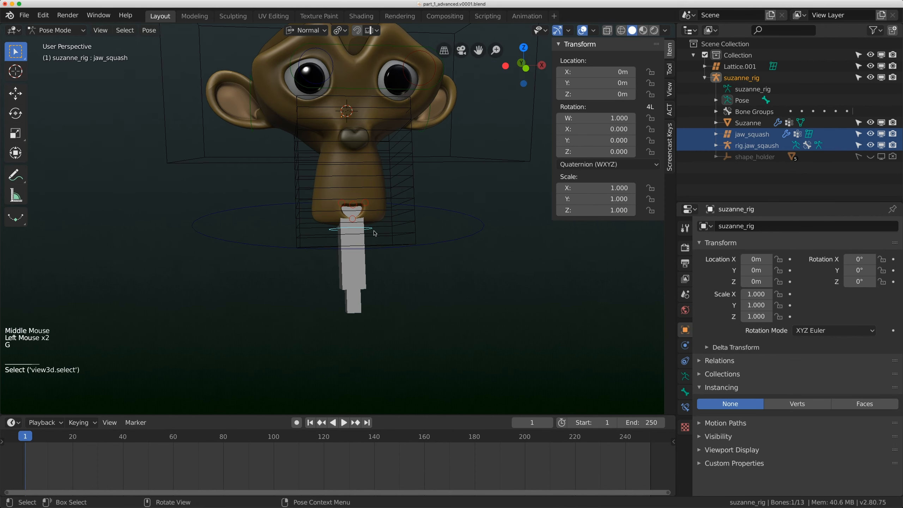
middle_drag(375, 234, 337, 202)
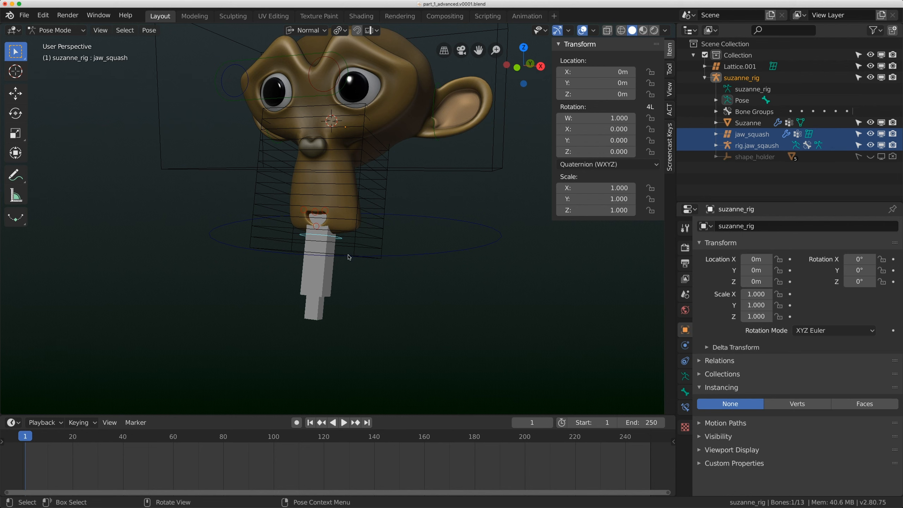
key(KP_1)
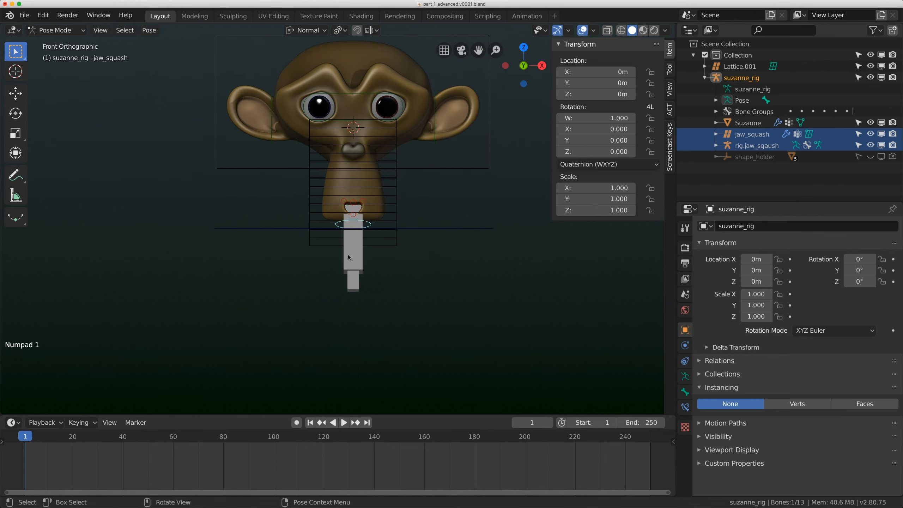
shift+middle_drag(353, 255, 345, 274)
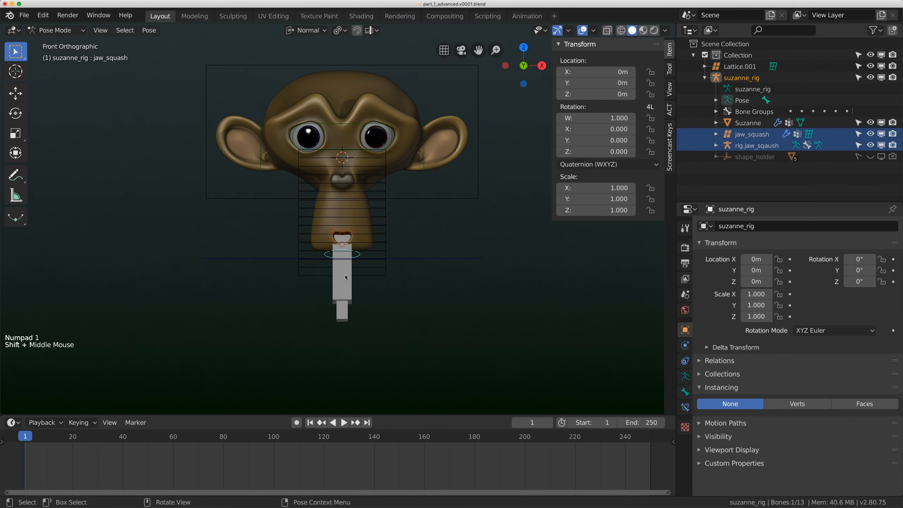